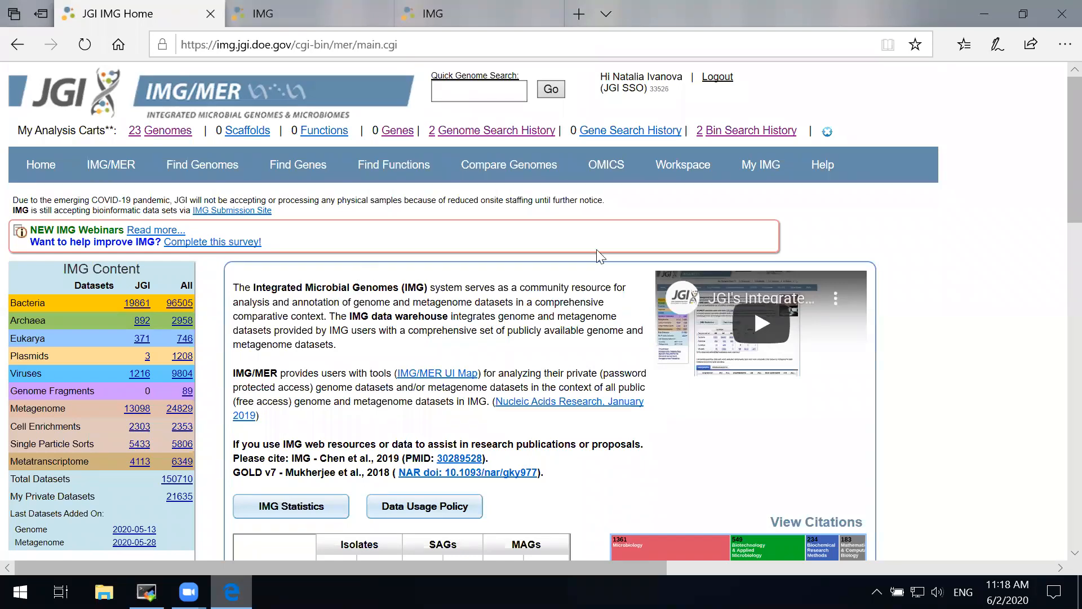
Open the Help page in a separate tab, look over its user guide and contact links, and close it.
mouse_move(710, 163)
right_click(806, 160)
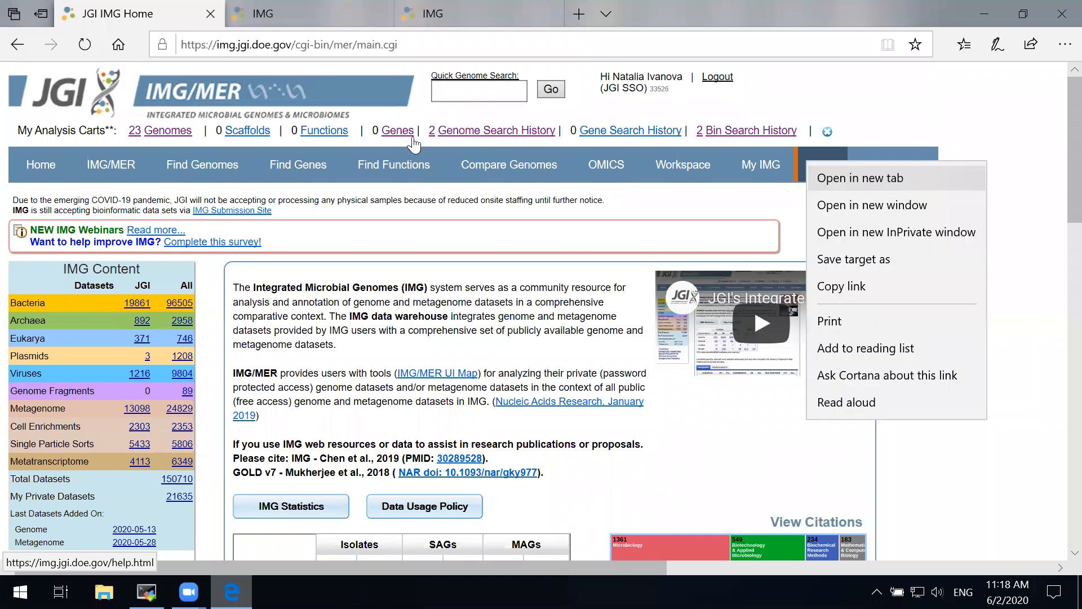
click(638, 9)
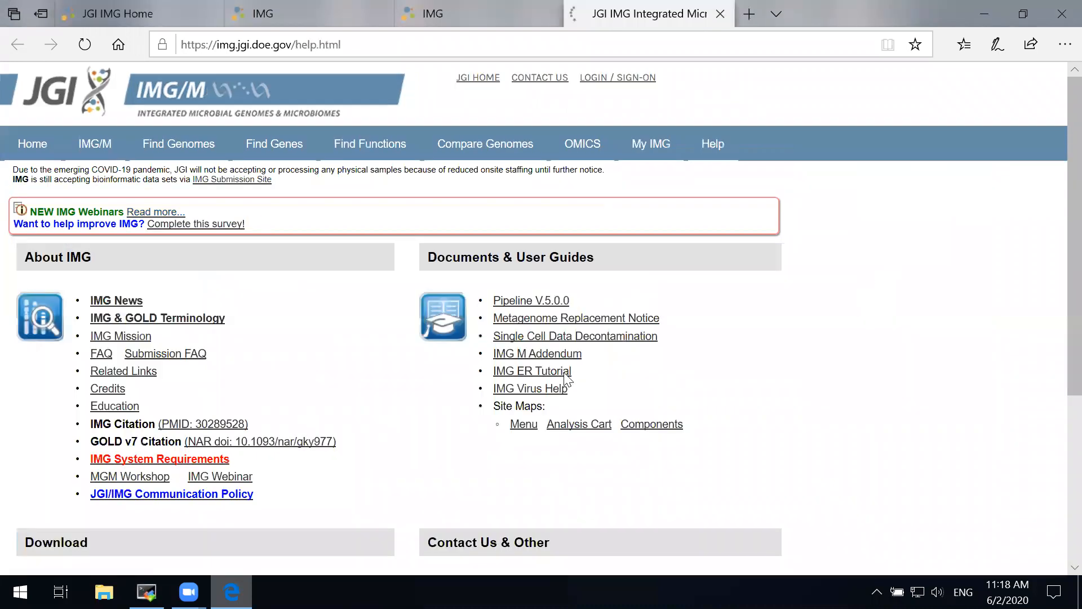
scroll(563, 372, down, 3)
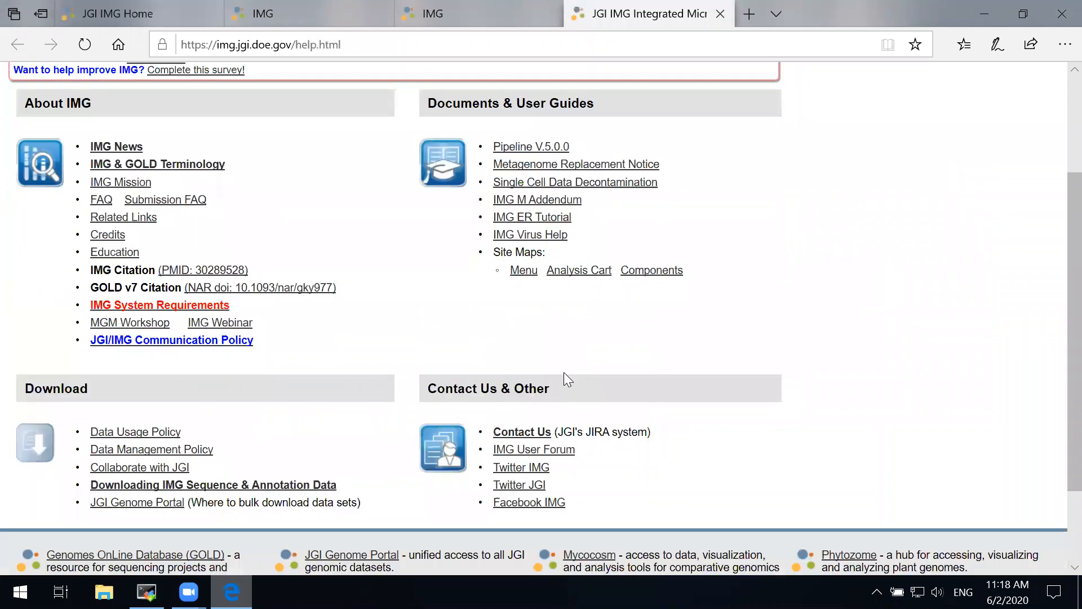
click(534, 435)
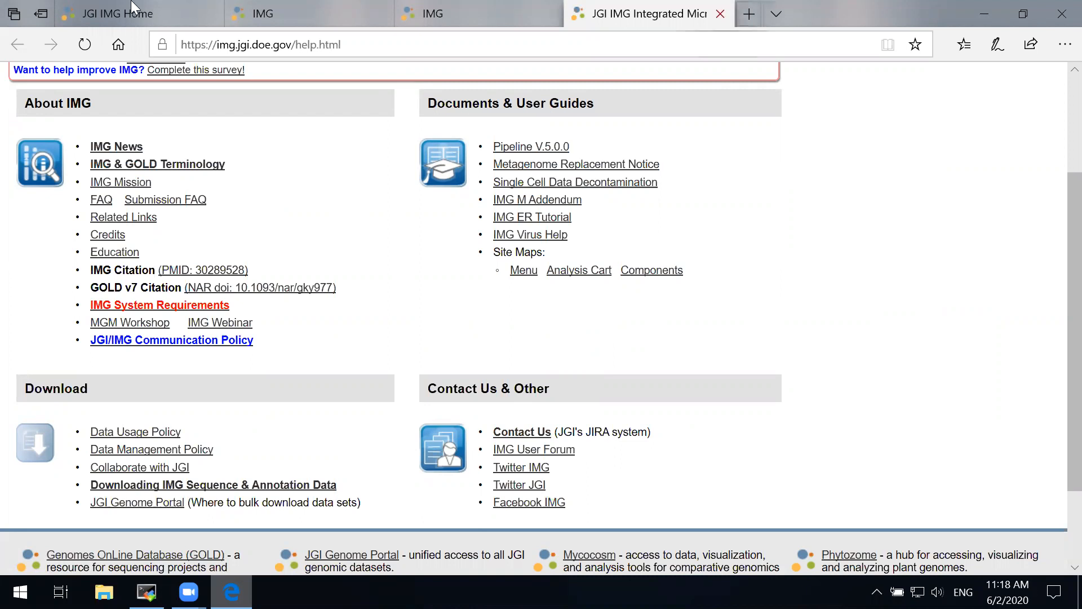
key(ctrl+w)
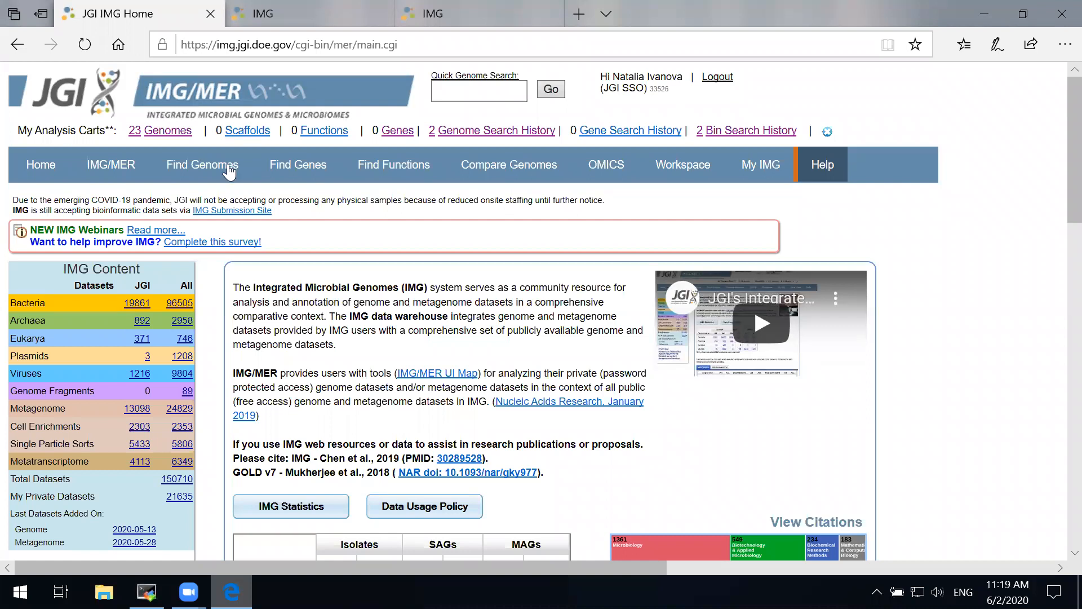
Open the Genome Search page and look at its Quick Search form and search parameters.
mouse_move(186, 164)
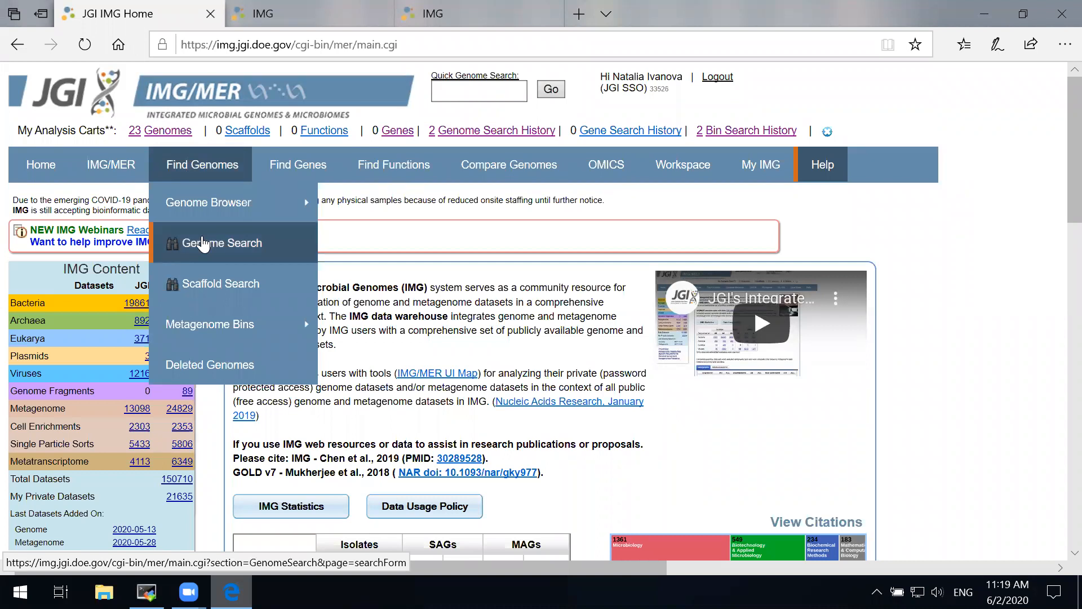
click(250, 248)
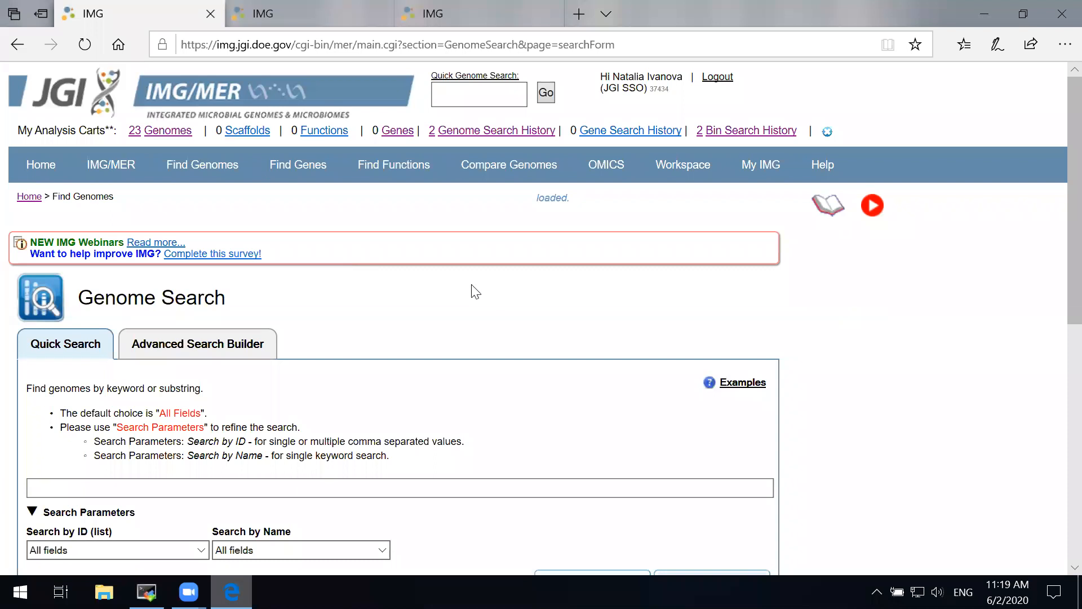
scroll(476, 292, down, 1)
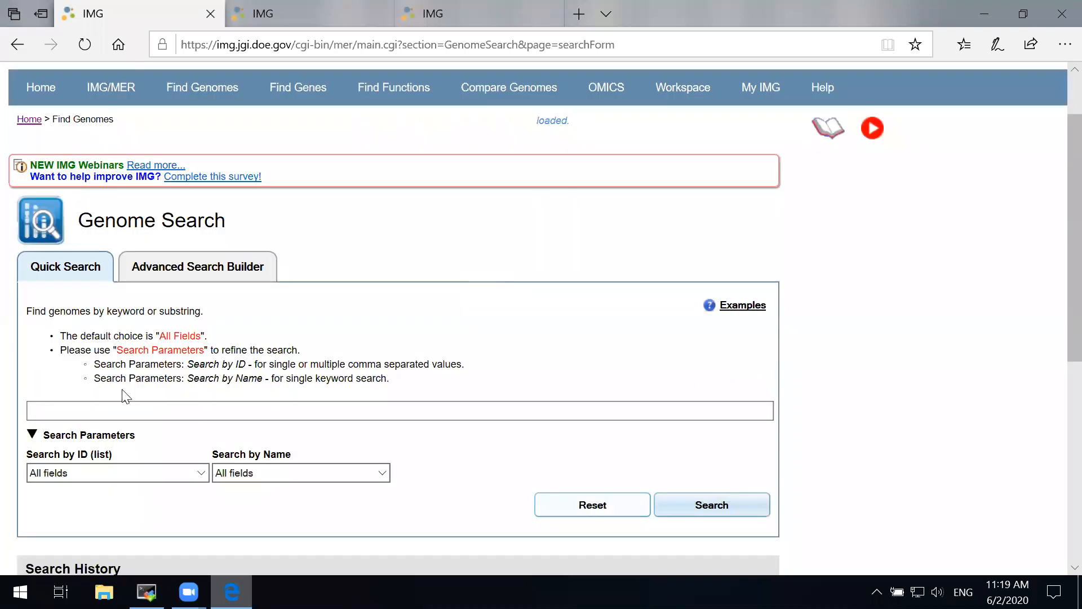
Open the public list of genome search history and review the saved queries.
scroll(181, 383, down, 3)
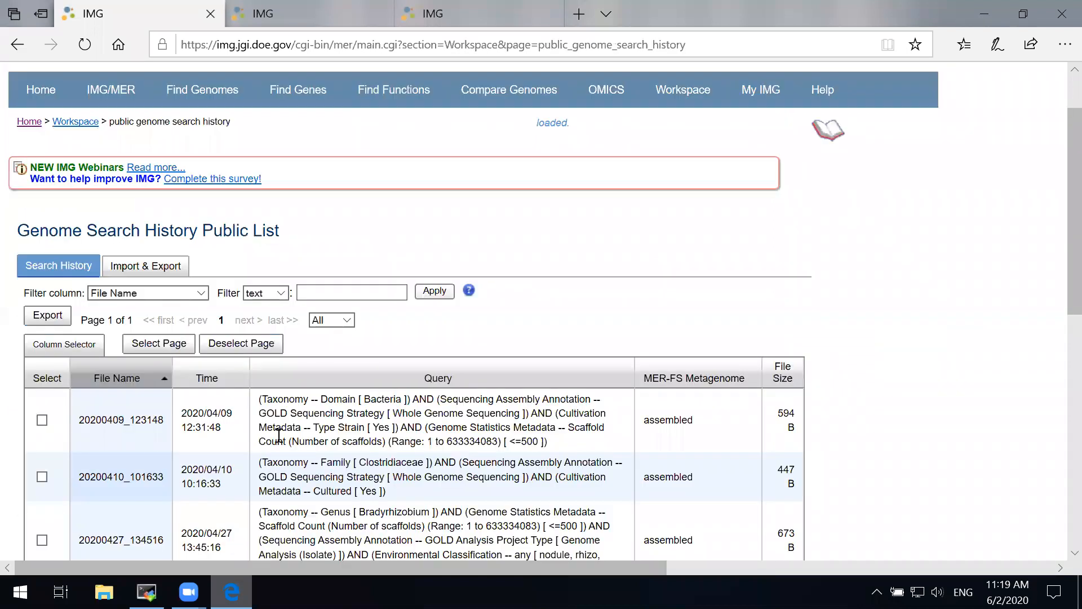
scroll(279, 436, down, 3)
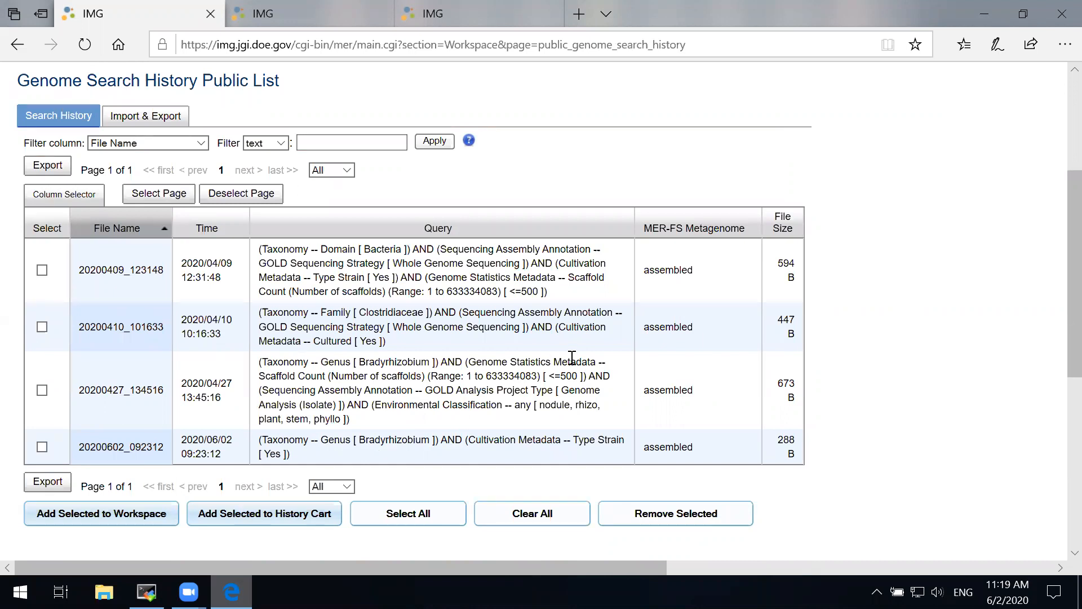
scroll(605, 345, up, 3)
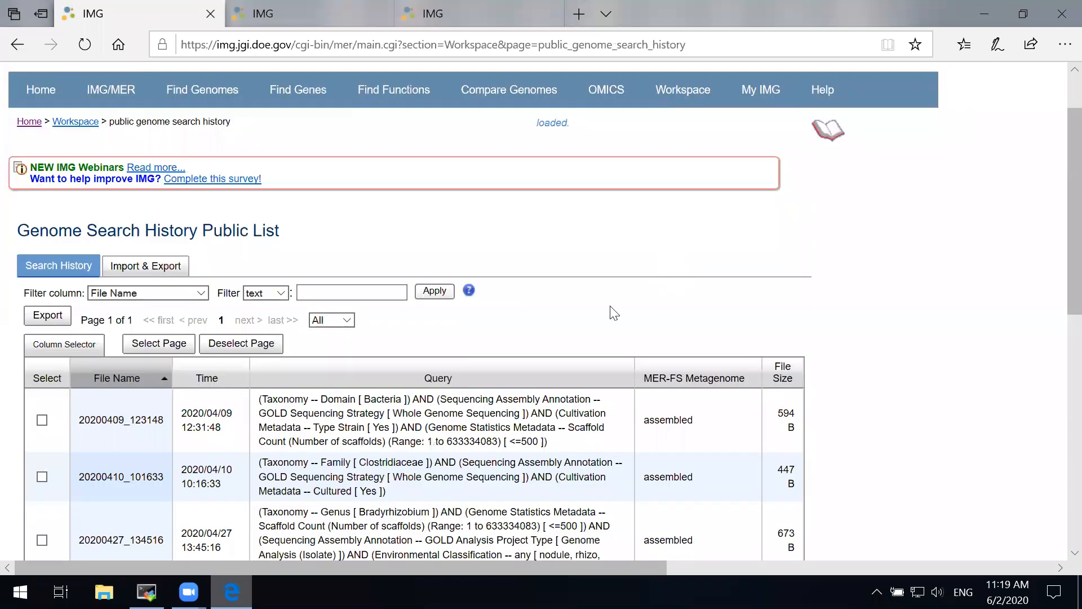
Open the Genome Cart and look through the Bradyrhizobium genomes it contains.
scroll(515, 304, up, 2)
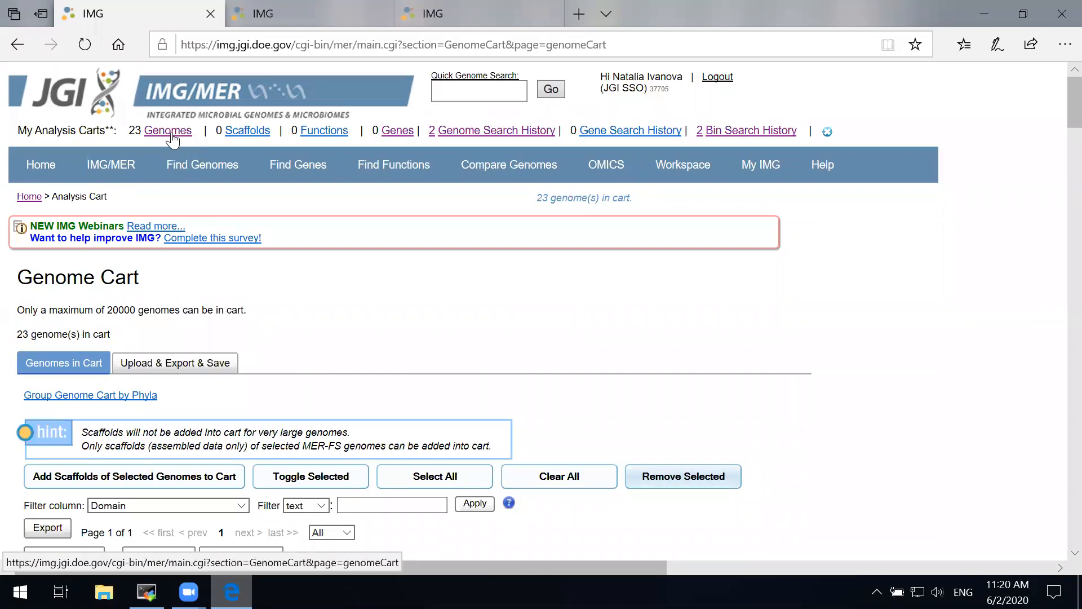
scroll(792, 234, down, 4)
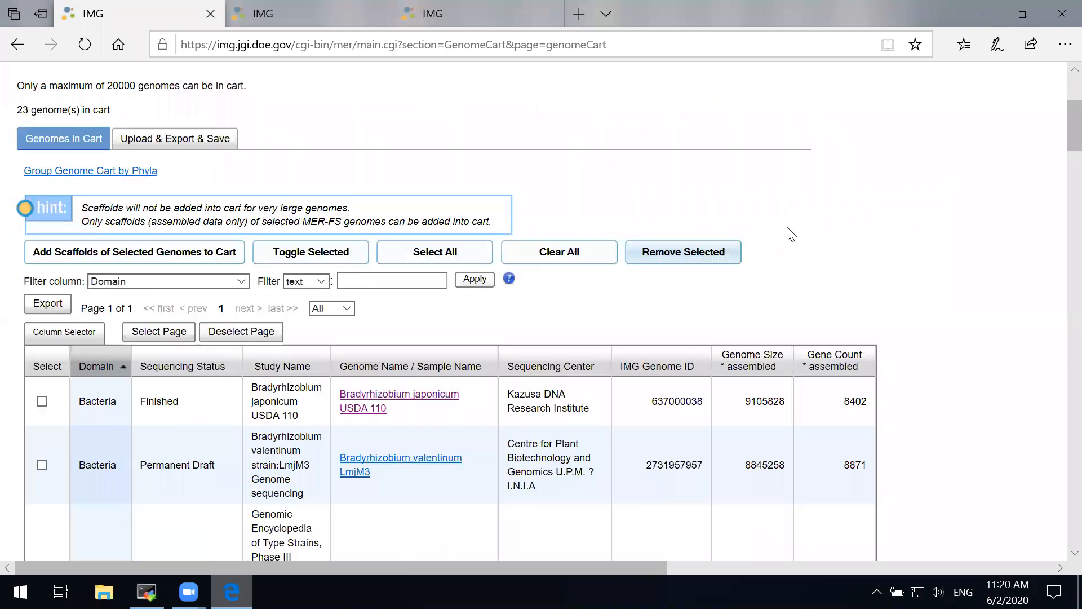
scroll(800, 238, down, 4)
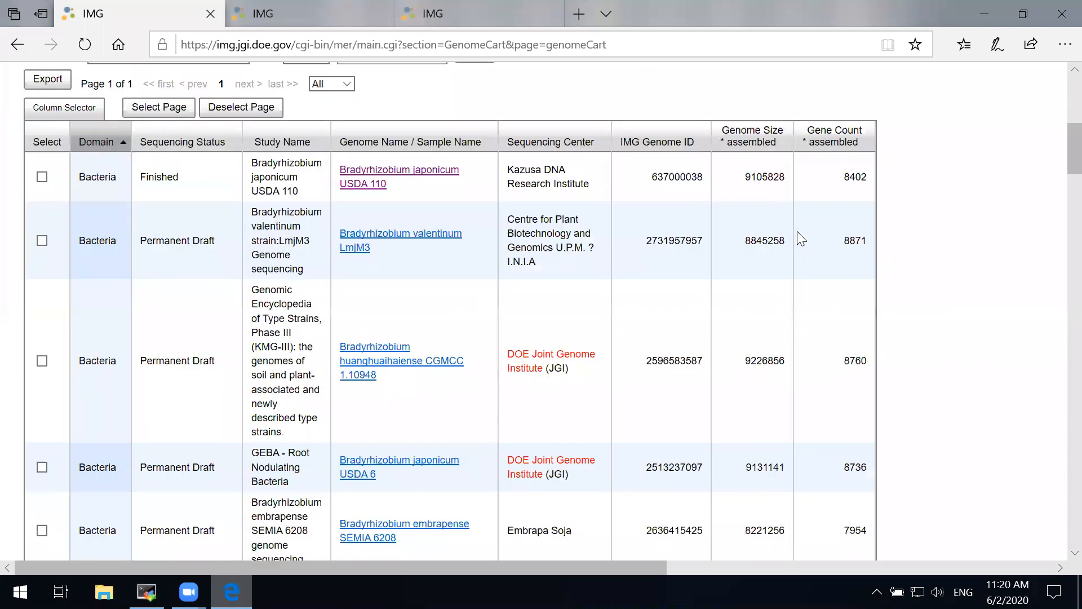
scroll(784, 247, down, 1)
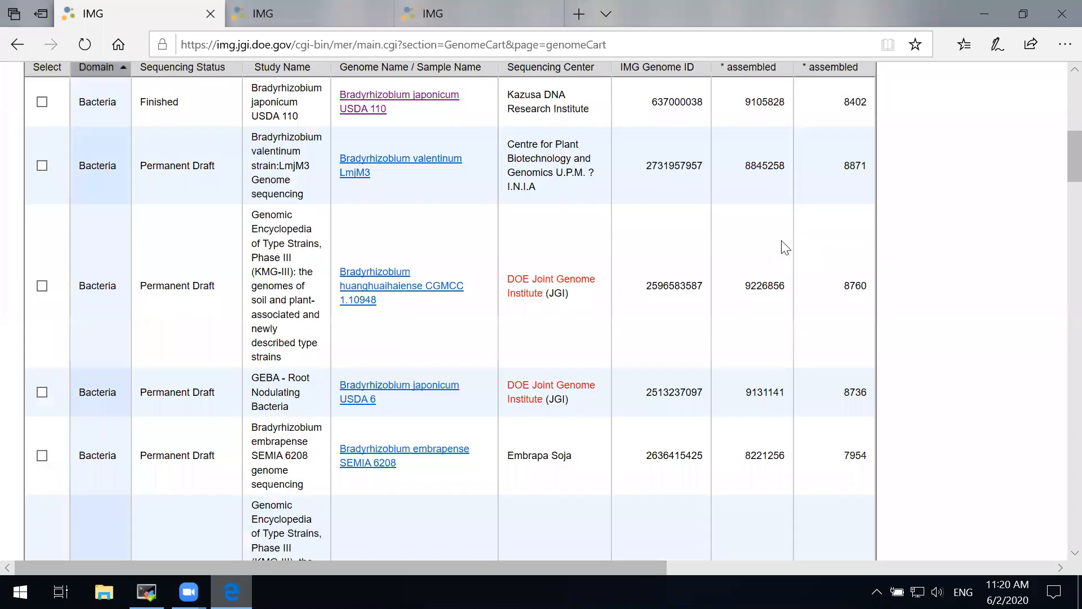
scroll(785, 246, down, 1)
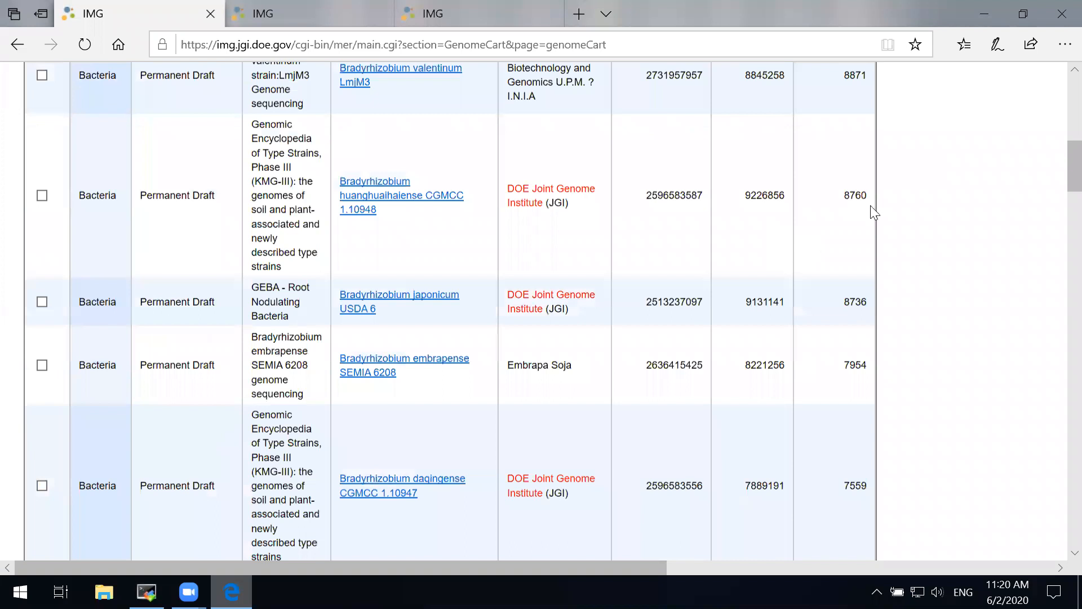
scroll(875, 214, up, 5)
scroll(873, 254, up, 2)
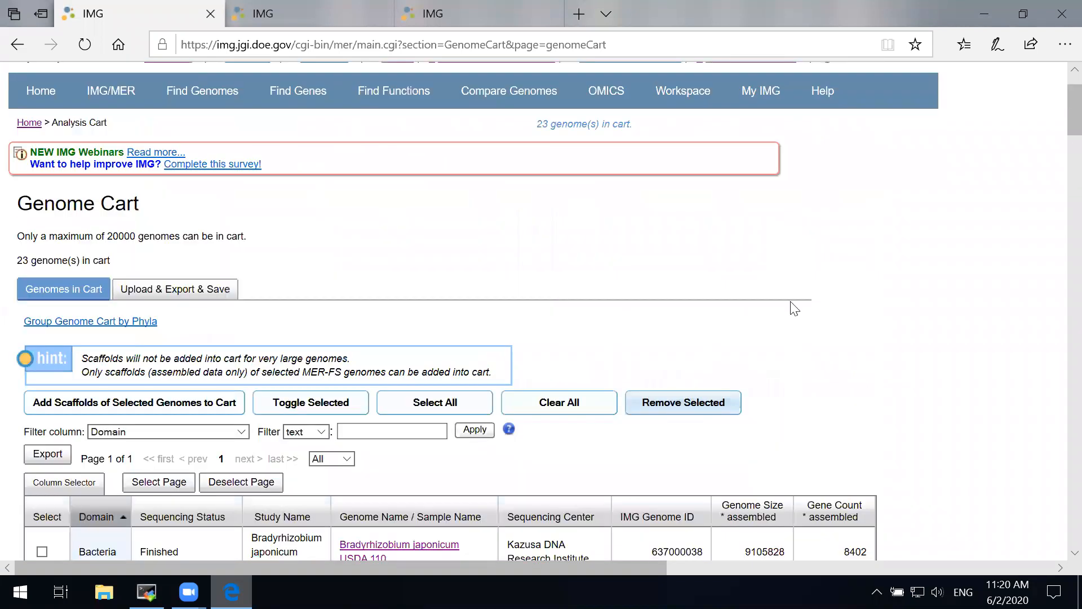
scroll(793, 308, up, 1)
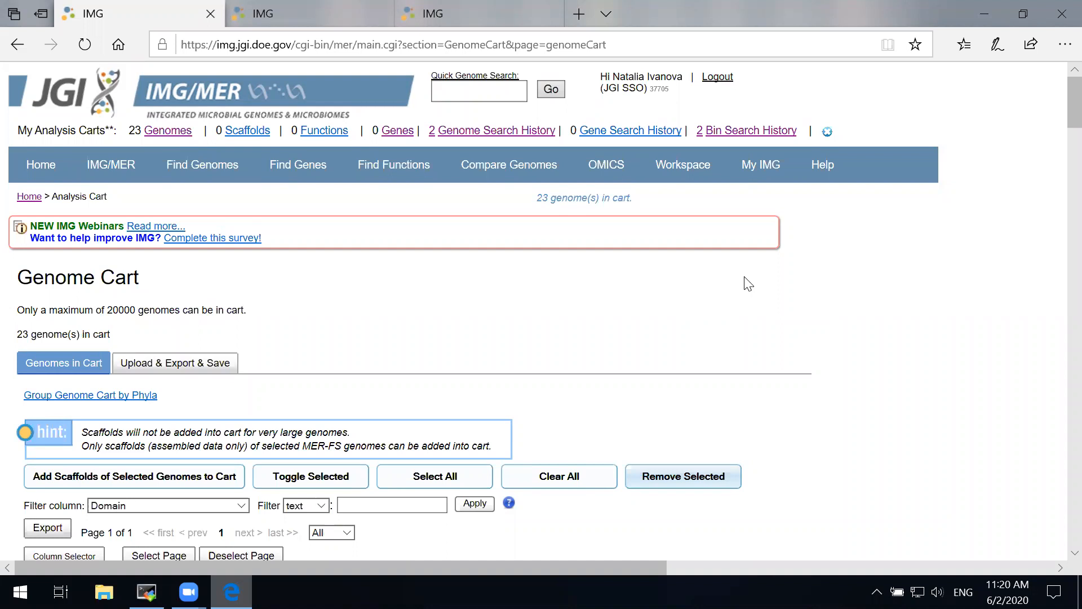
Open the KEGG Module List in a separate tab and switch to it.
scroll(738, 278, down, 1)
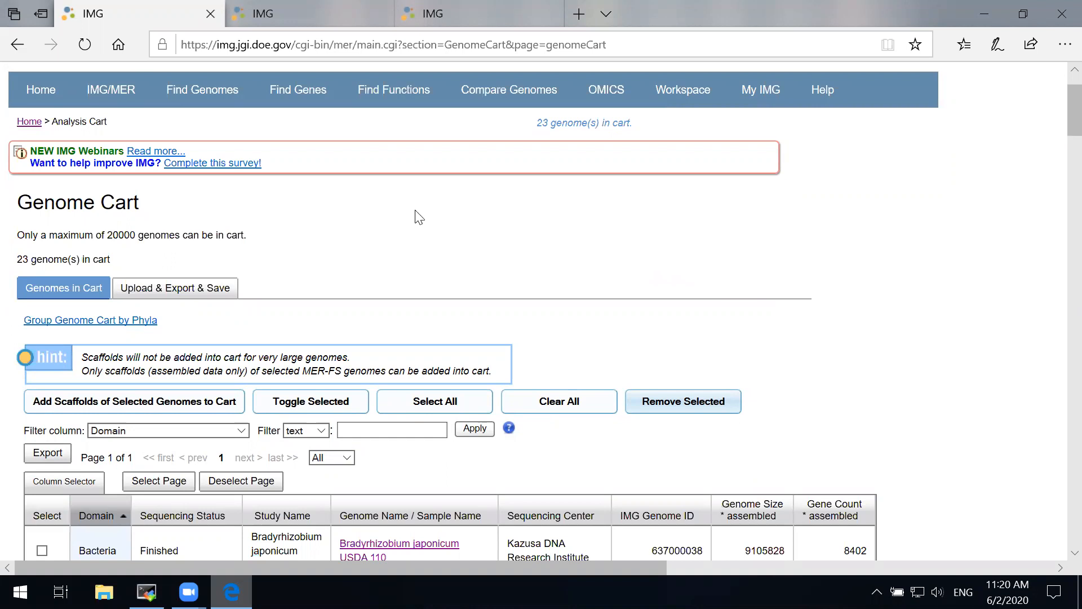
mouse_move(393, 102)
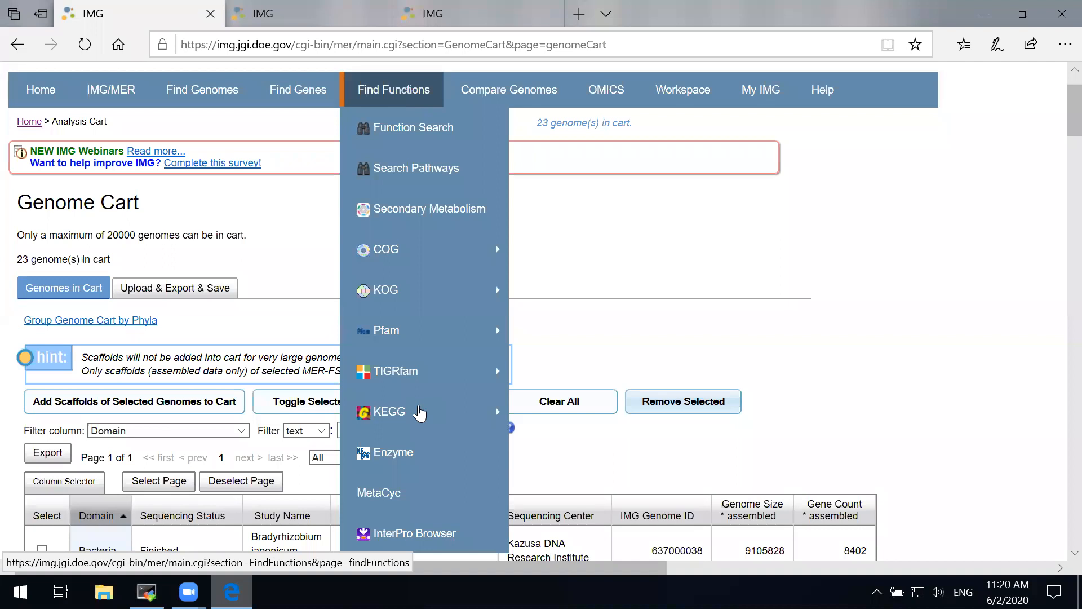
mouse_move(419, 413)
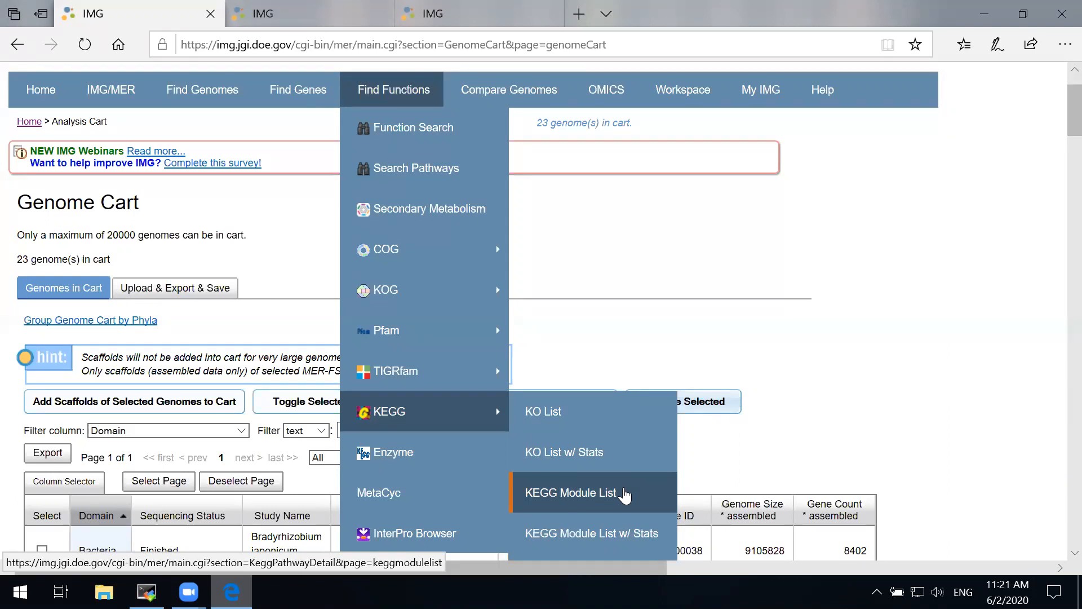
right_click(625, 495)
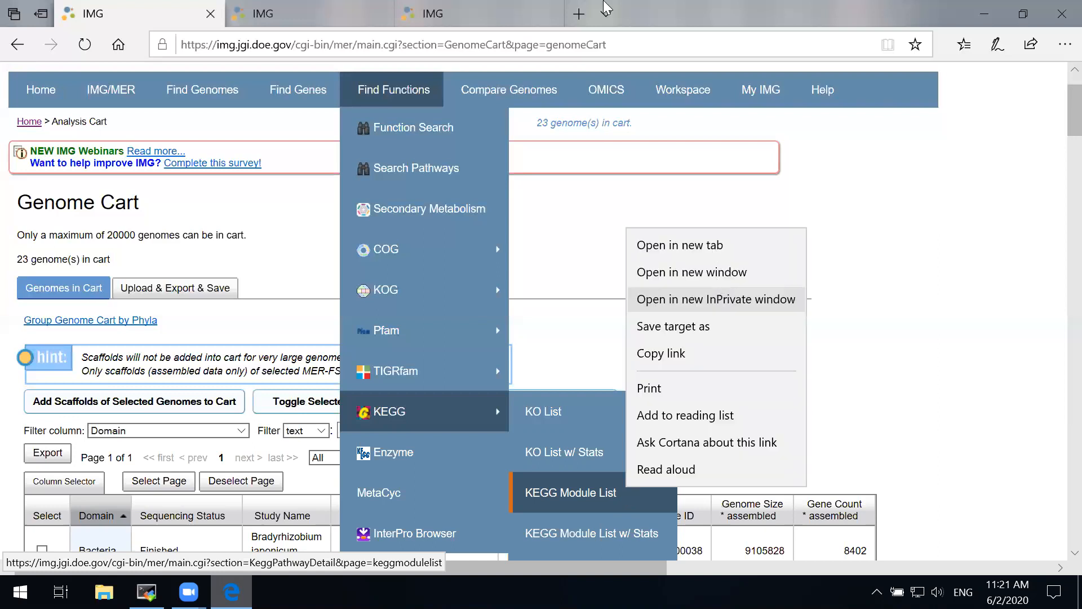
click(665, 245)
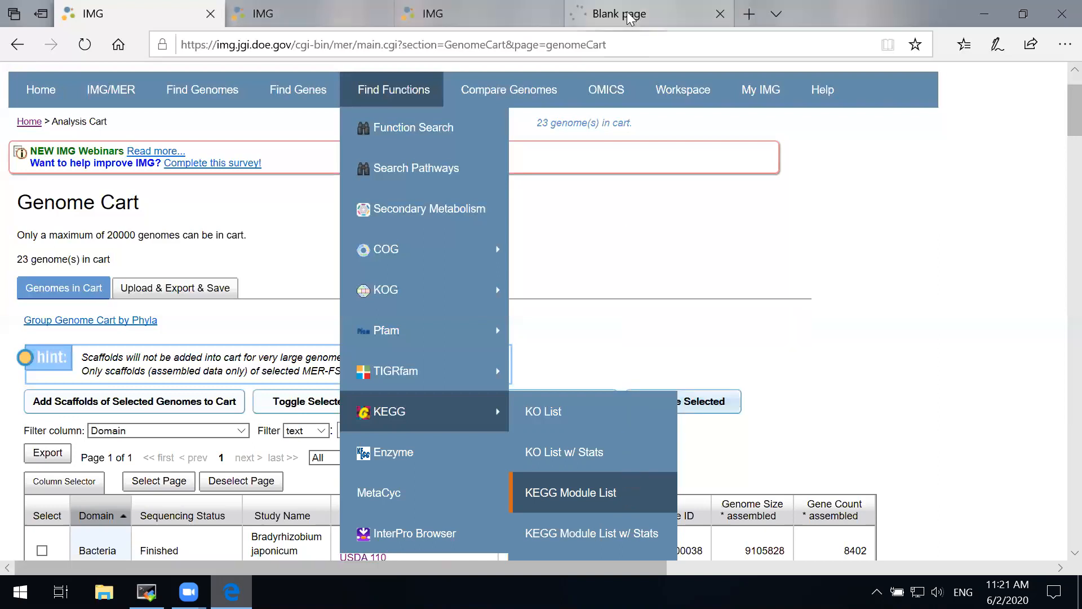
click(648, 14)
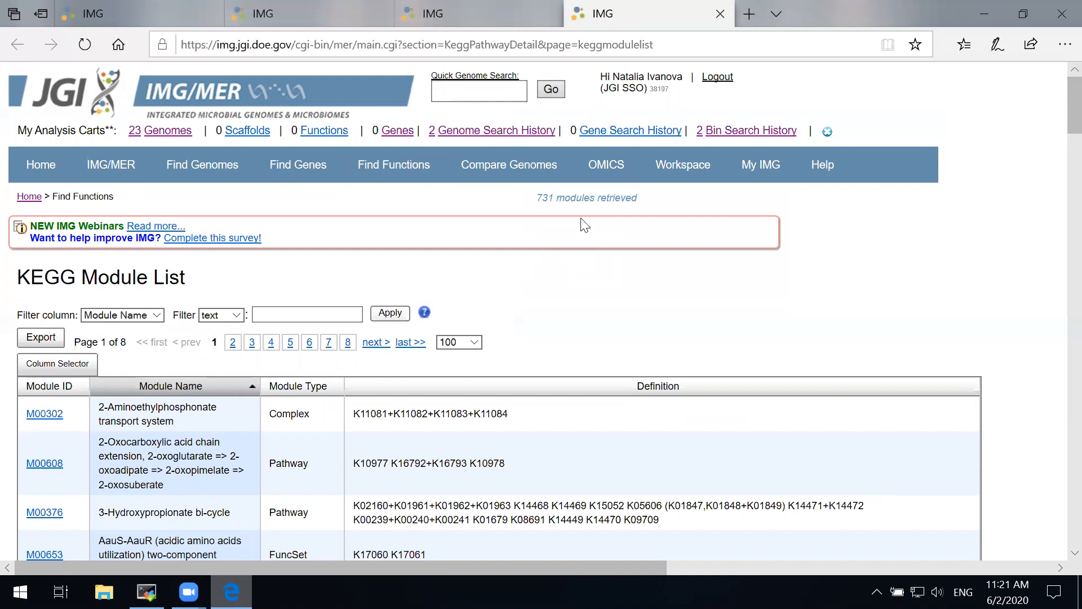
Filter the KEGG modules by module name with the text "nitrogen".
scroll(585, 225, down, 1)
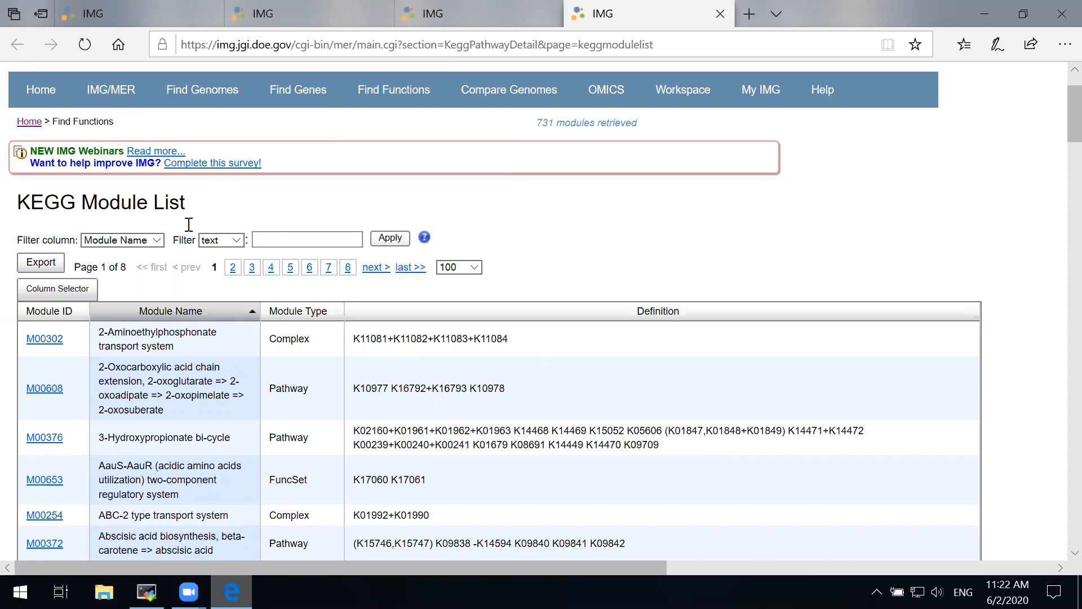
click(263, 235)
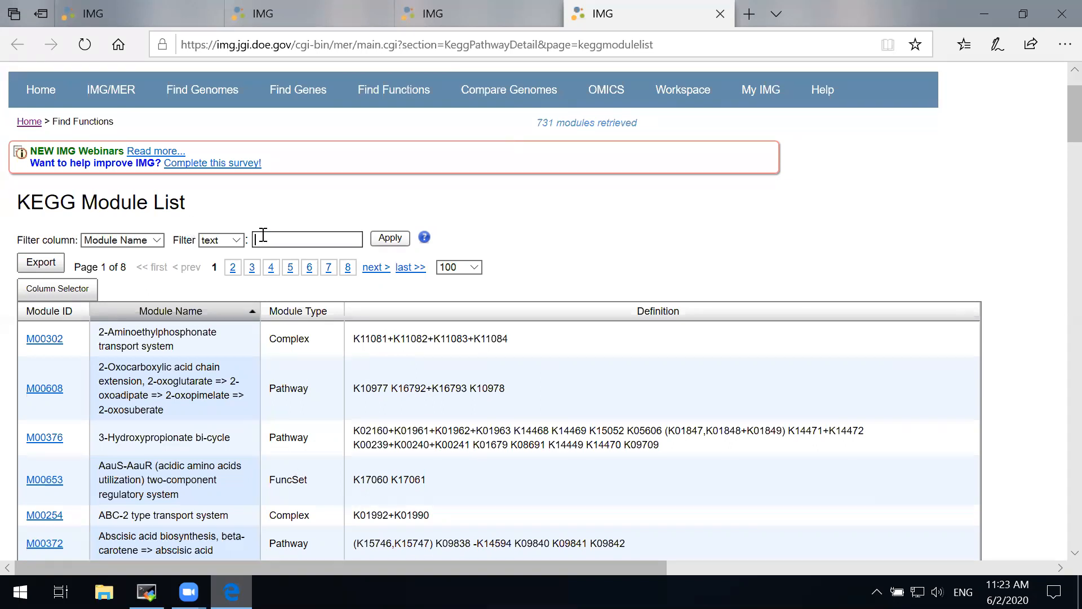
text(nitrogen)
click(385, 241)
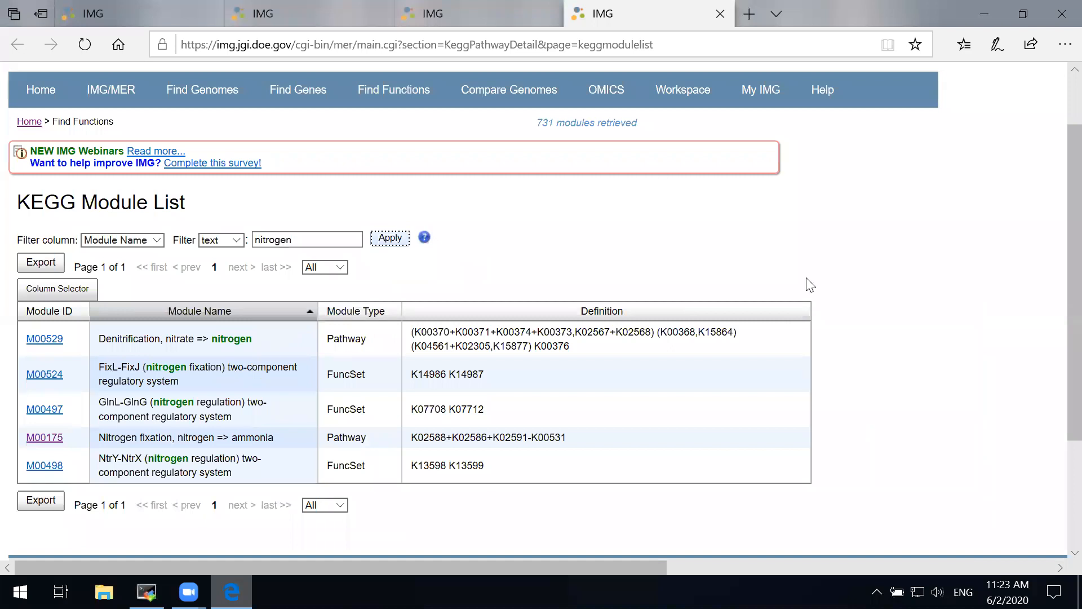
Open the details of module M00175 (Nitrogen fixation, nitrogen => ammonia) in a new tab and switch to it.
scroll(268, 316, down, 2)
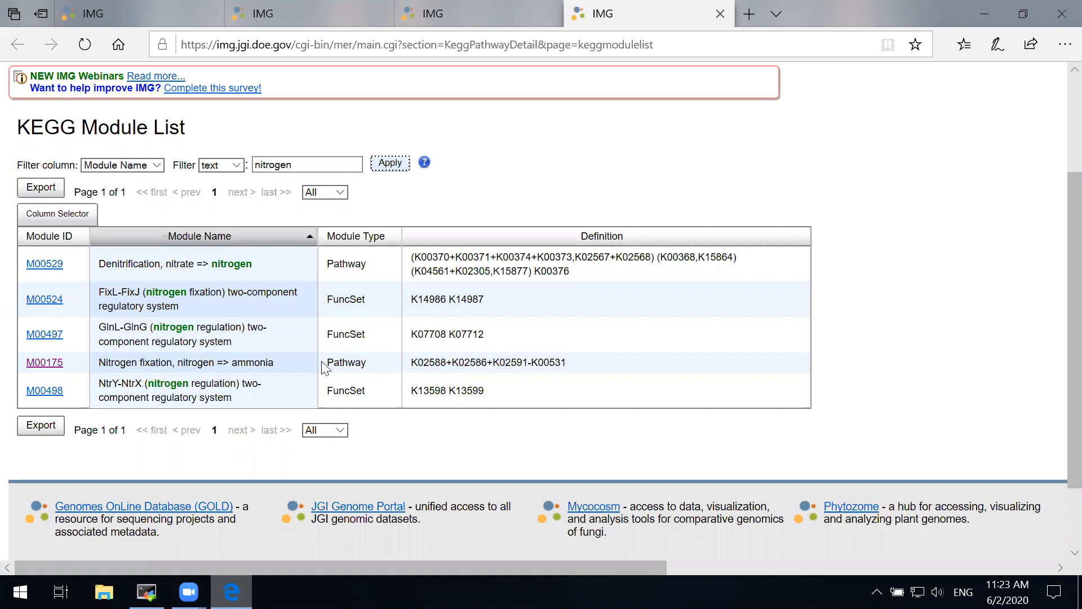
click(51, 364)
right_click(54, 363)
click(95, 64)
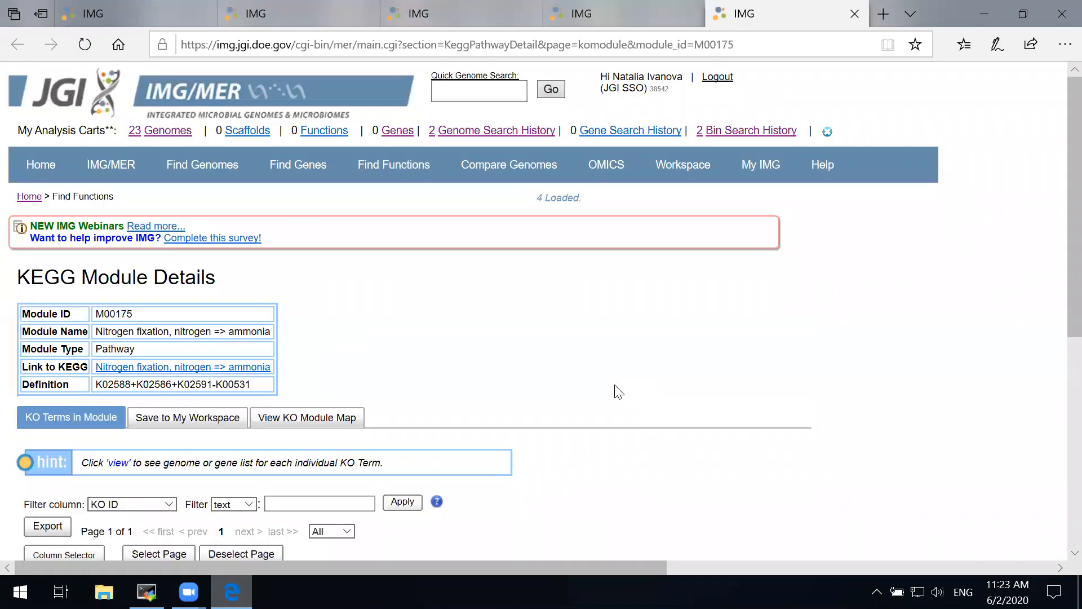
Select all KO terms of the nitrogen fixation module and add them to the Function Cart.
scroll(692, 396, down, 1)
scroll(707, 393, down, 1)
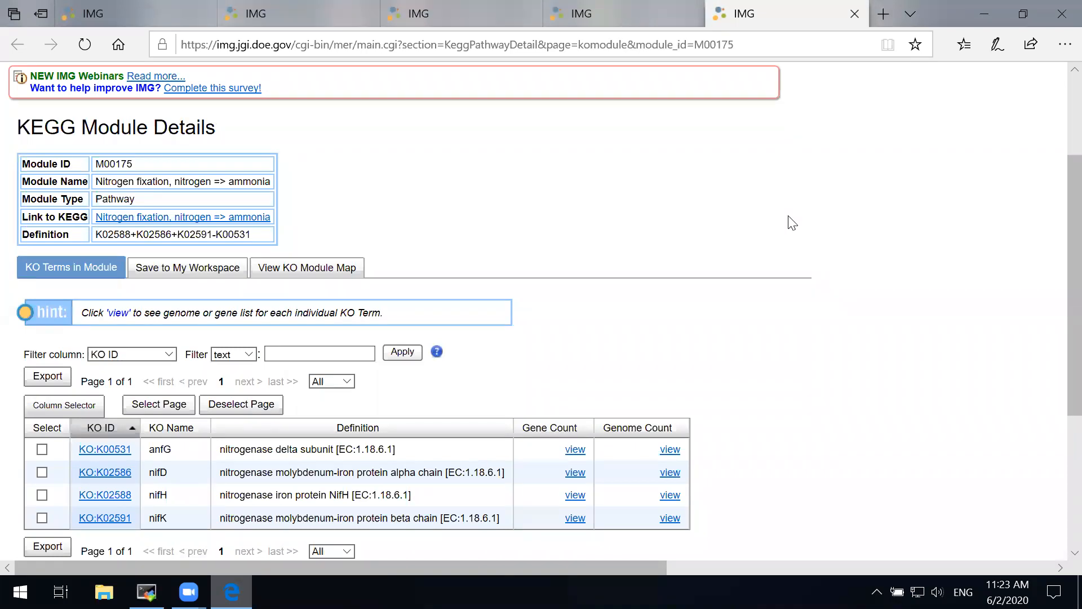
scroll(792, 218, down, 2)
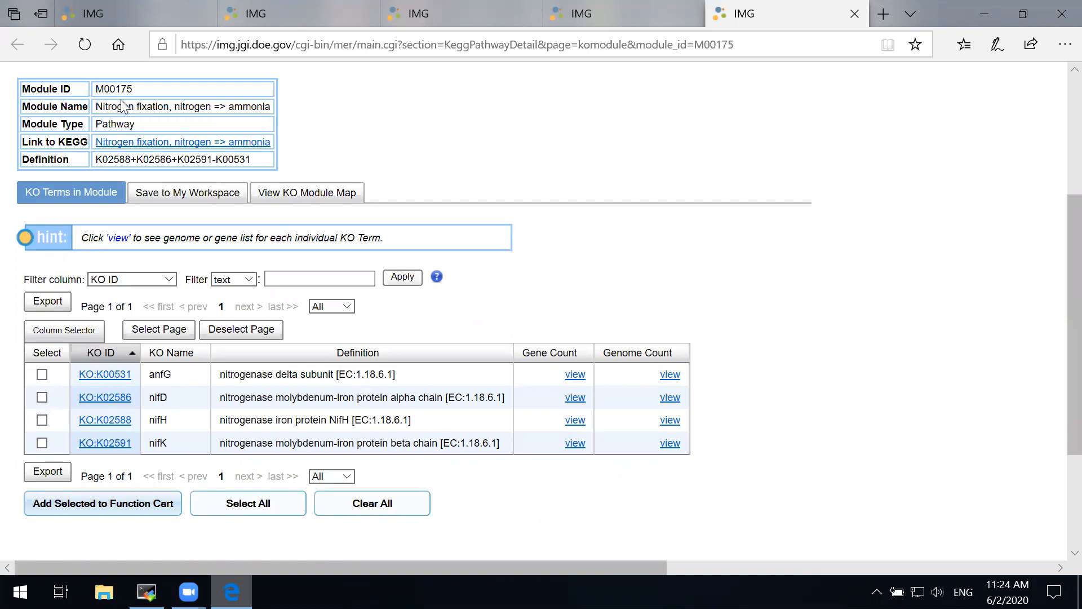
click(249, 507)
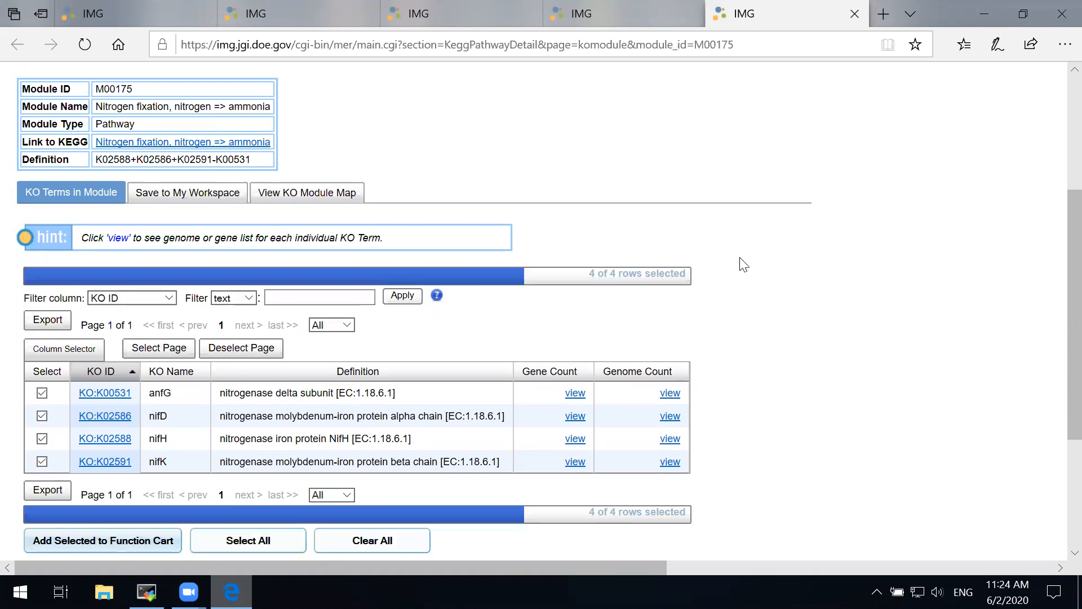
scroll(215, 192, down, 2)
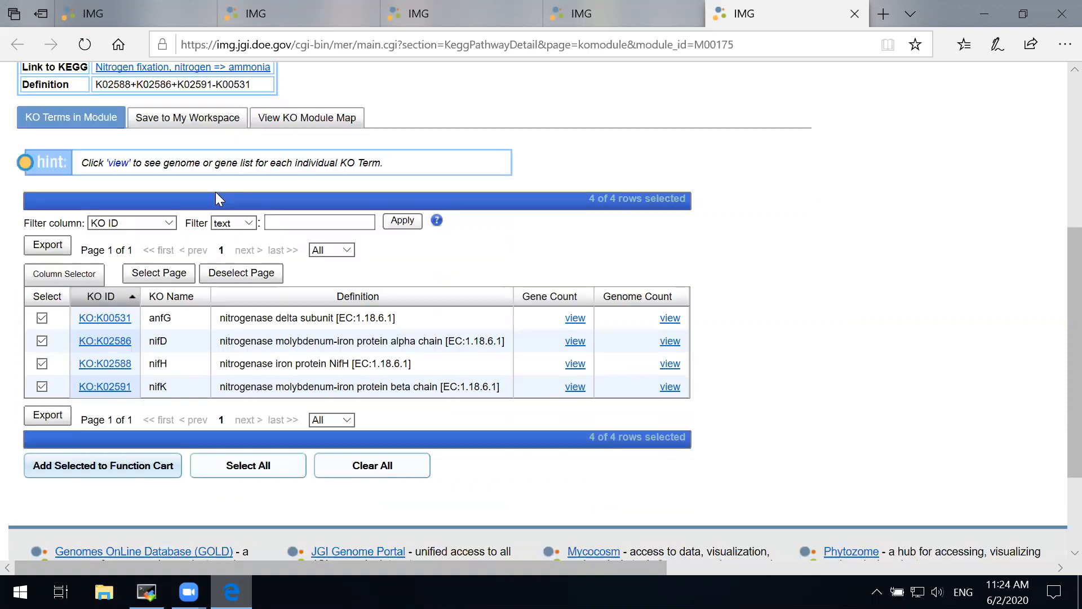
click(130, 471)
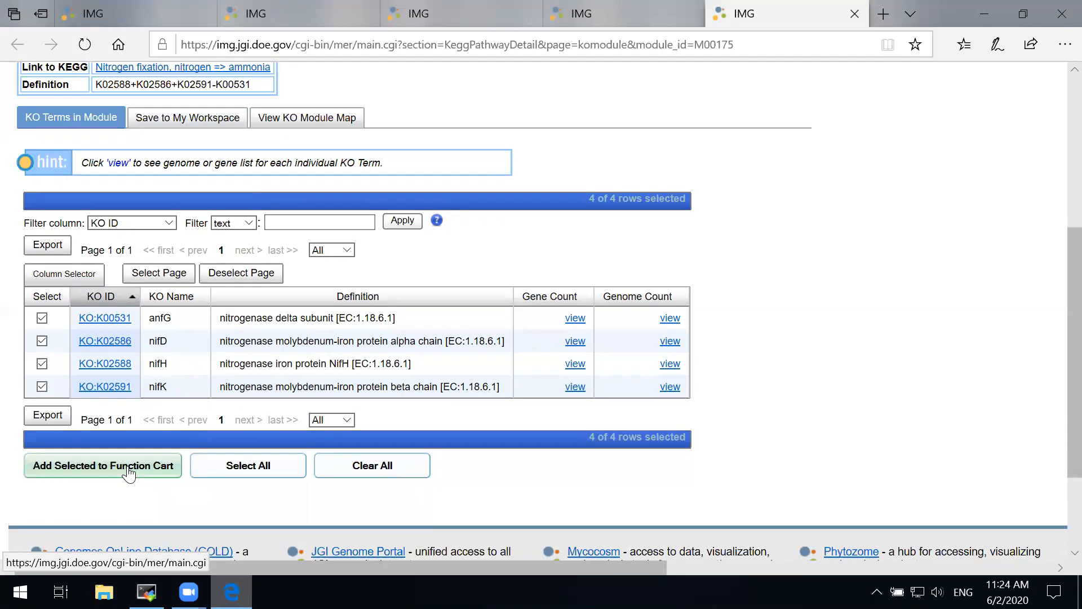
click(129, 471)
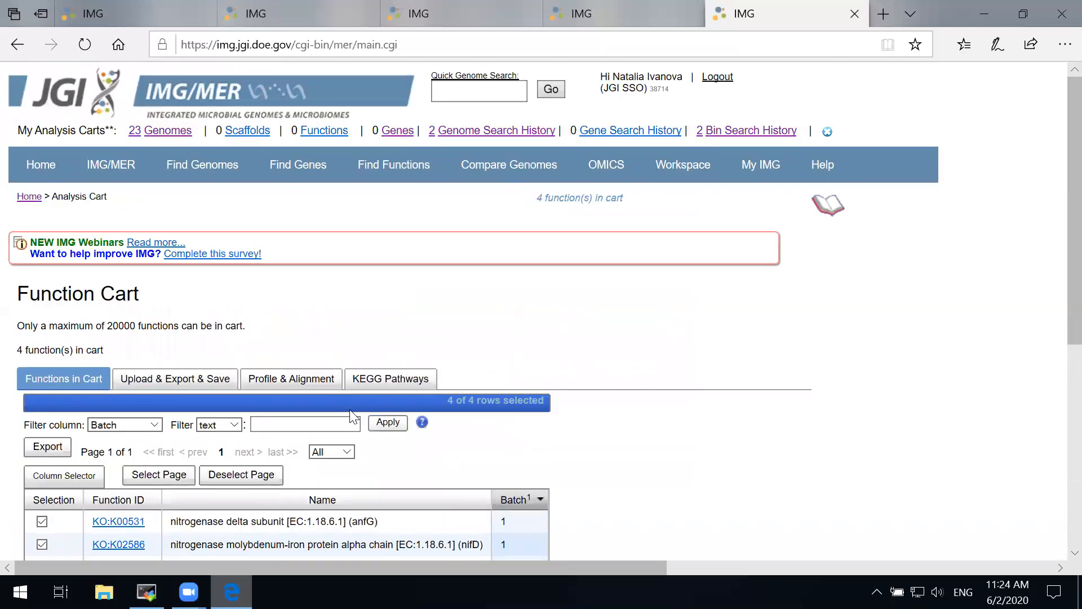
Filter the KEGG modules by module name with the text "nodul" and open module M00664 (Nodulation) in a new tab.
scroll(270, 484, down, 1)
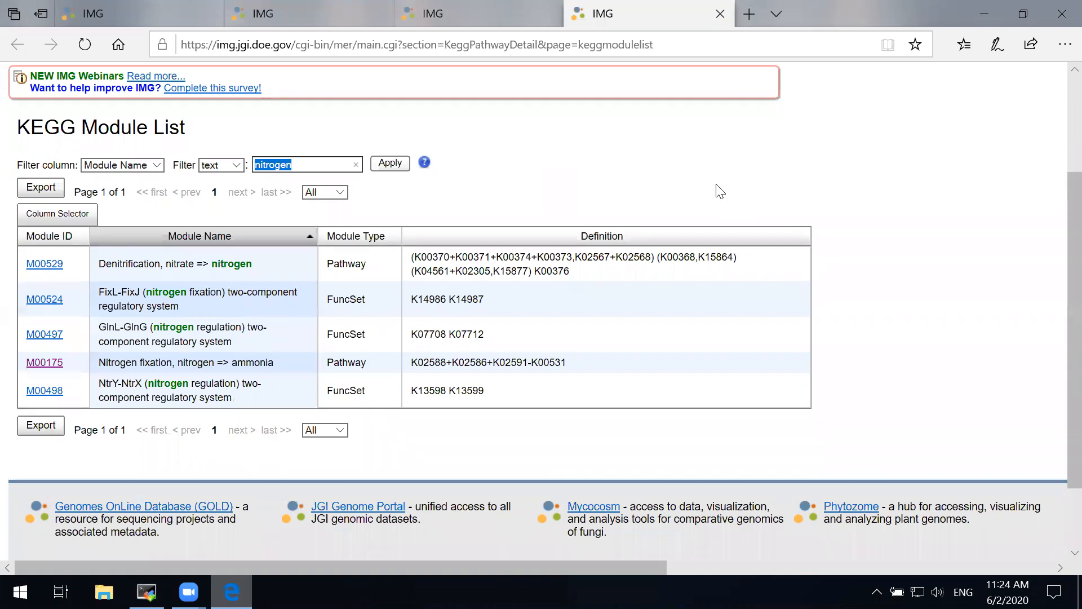
text(nodul)
click(385, 167)
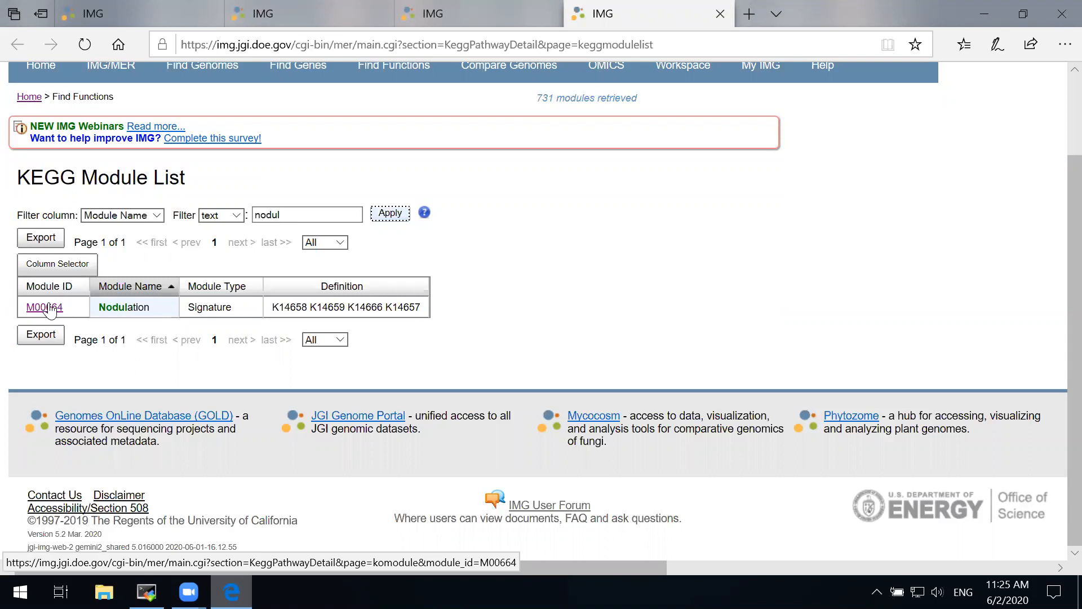
right_click(140, 12)
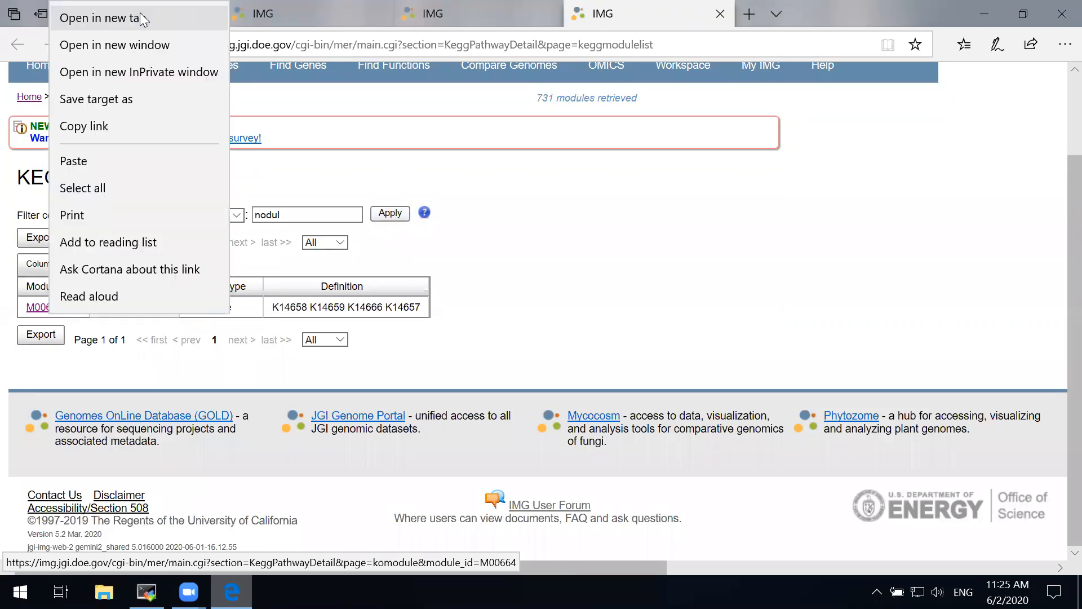
click(141, 18)
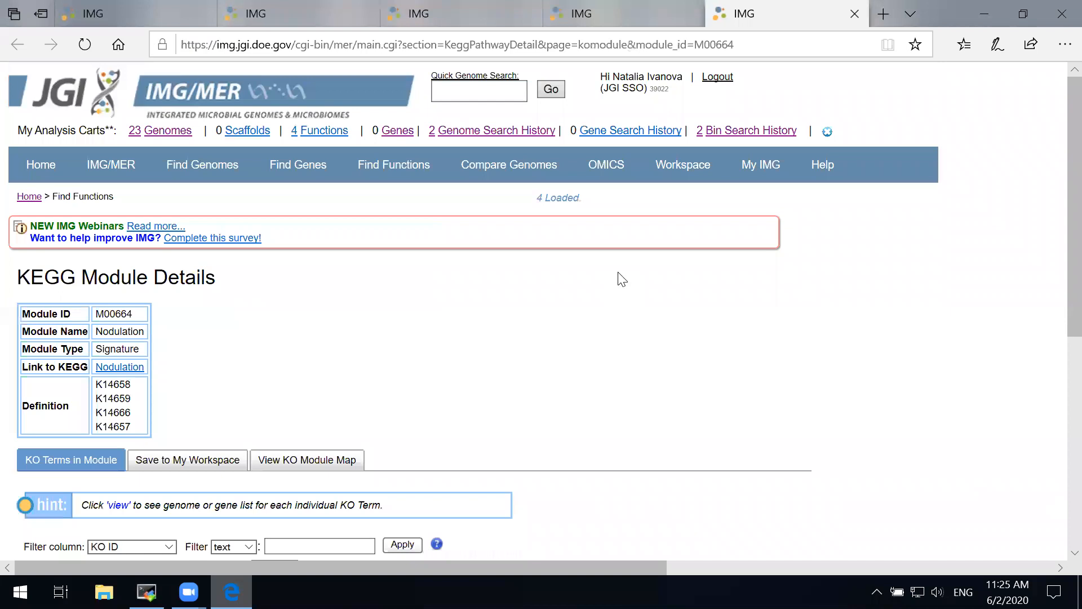
Select the Nodulation module's nodA, nodB and nodC KO terms, leaving out nodD, and add them to the Function Cart.
scroll(619, 246, down, 2)
scroll(619, 246, down, 1)
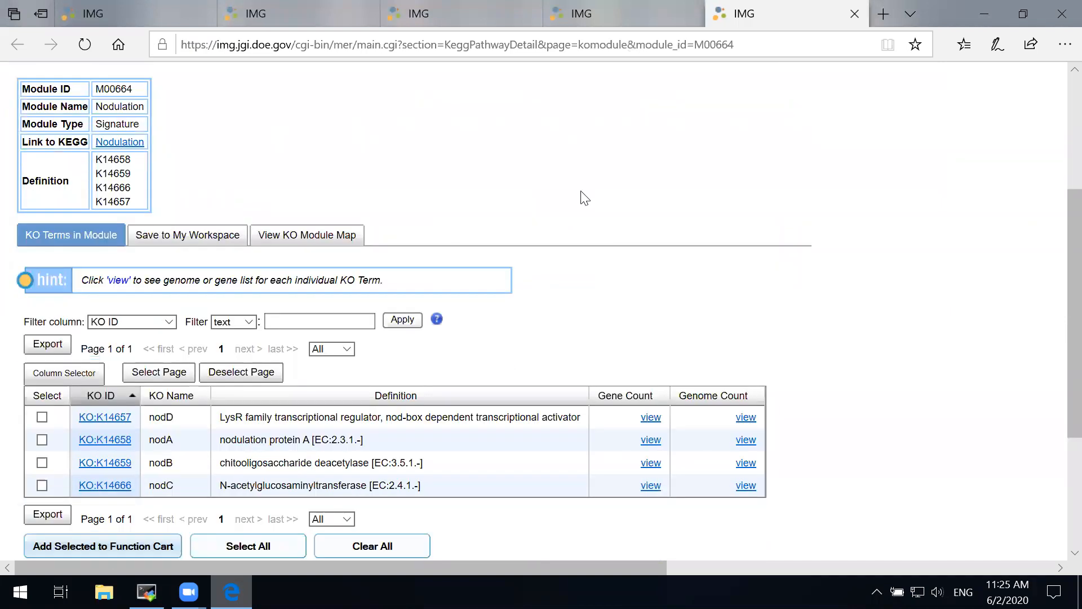
scroll(455, 304, down, 2)
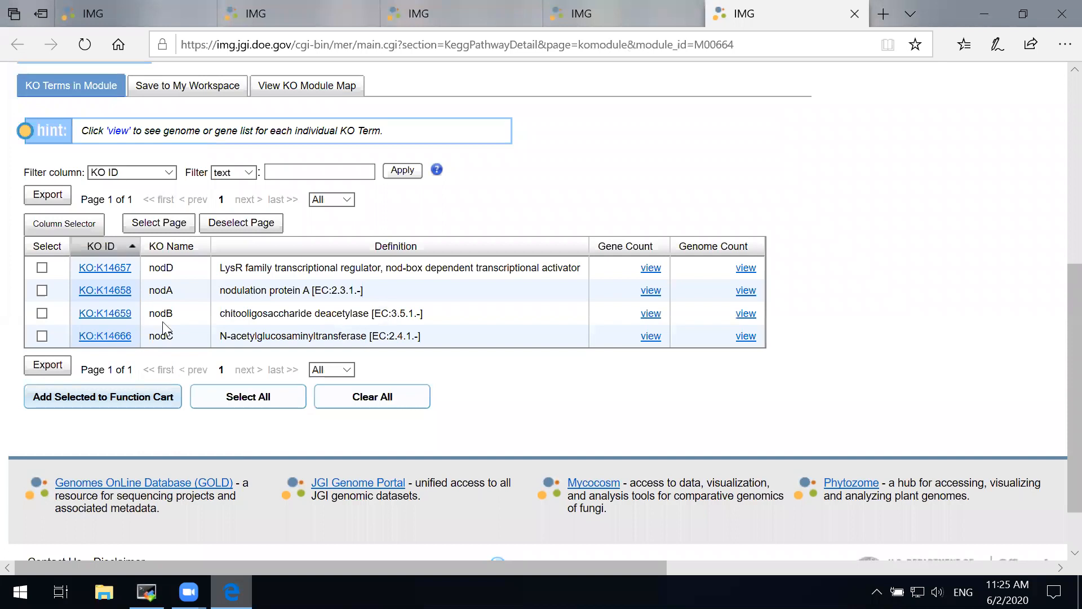
click(231, 398)
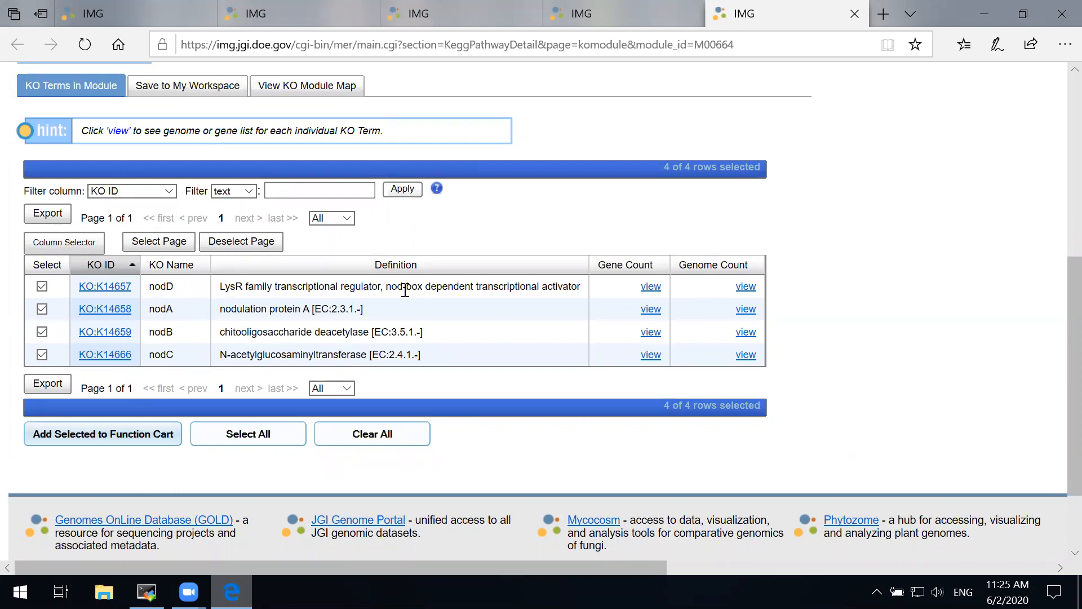
click(43, 289)
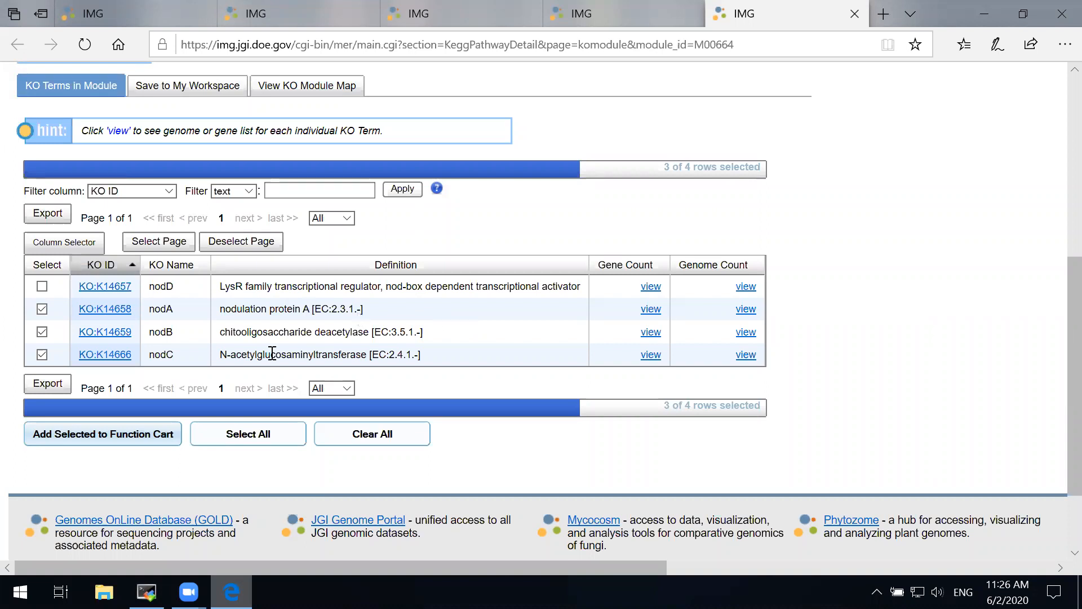
click(139, 435)
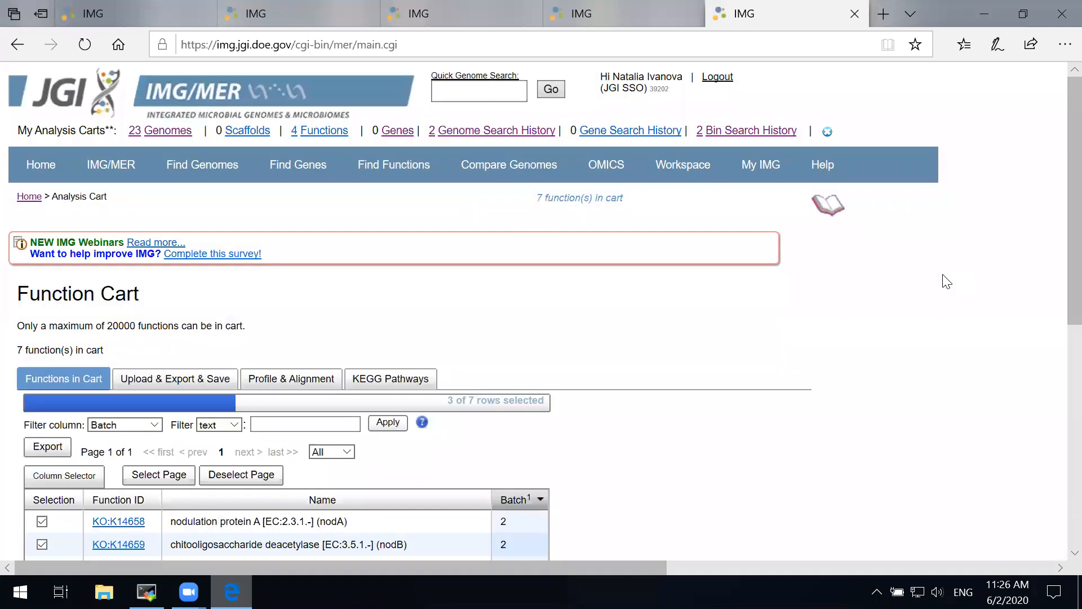
Generate a Function Profile of all seven cart functions against all 23 genomes in the Genome Cart, with genomes as rows.
scroll(946, 282, down, 2)
scroll(206, 409, down, 2)
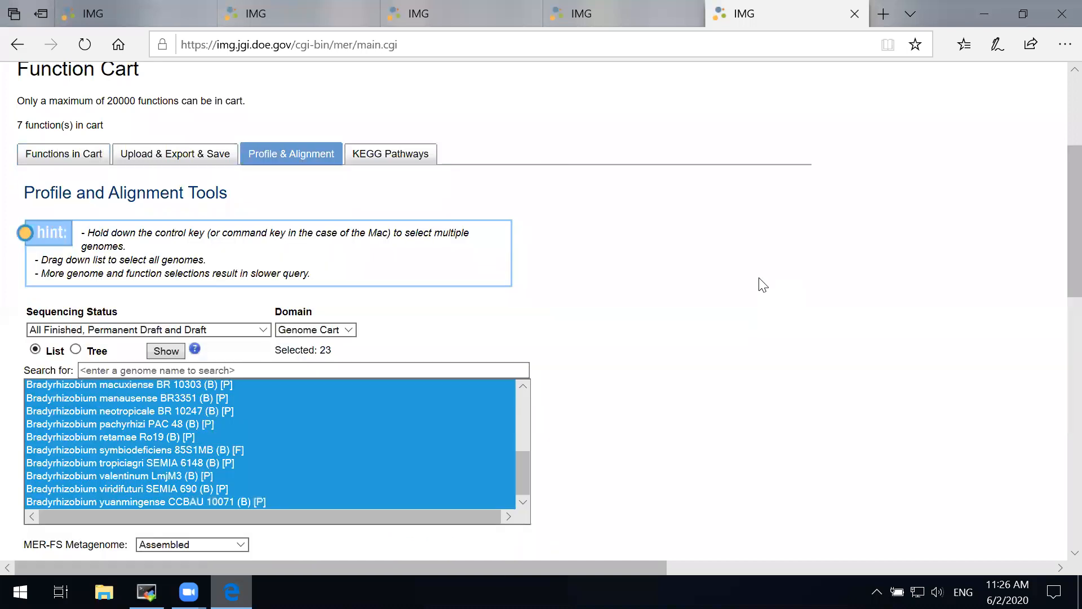
scroll(763, 285, down, 1)
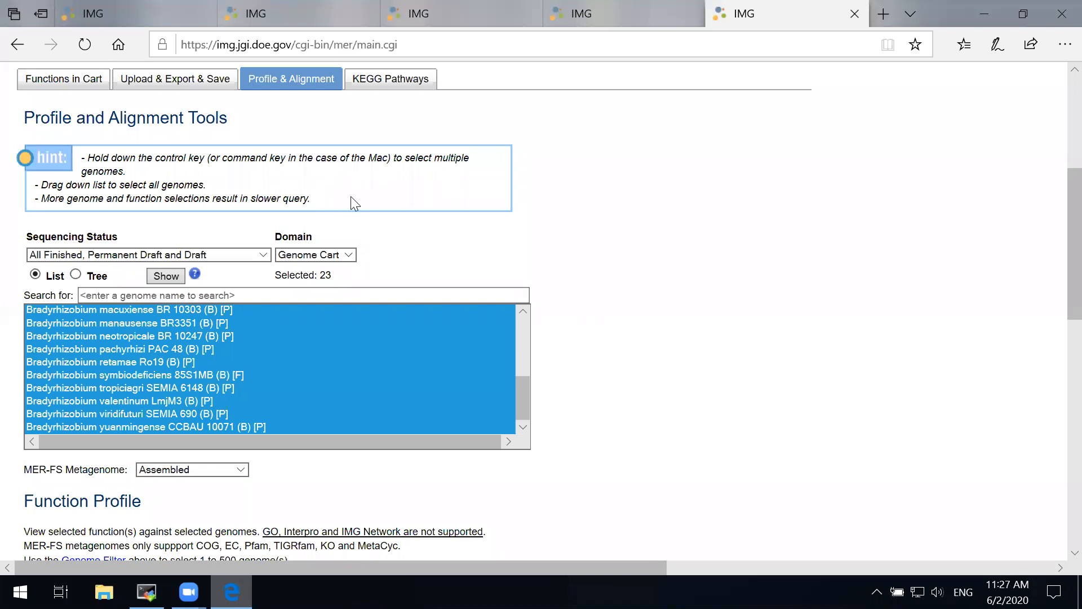
scroll(352, 196, down, 1)
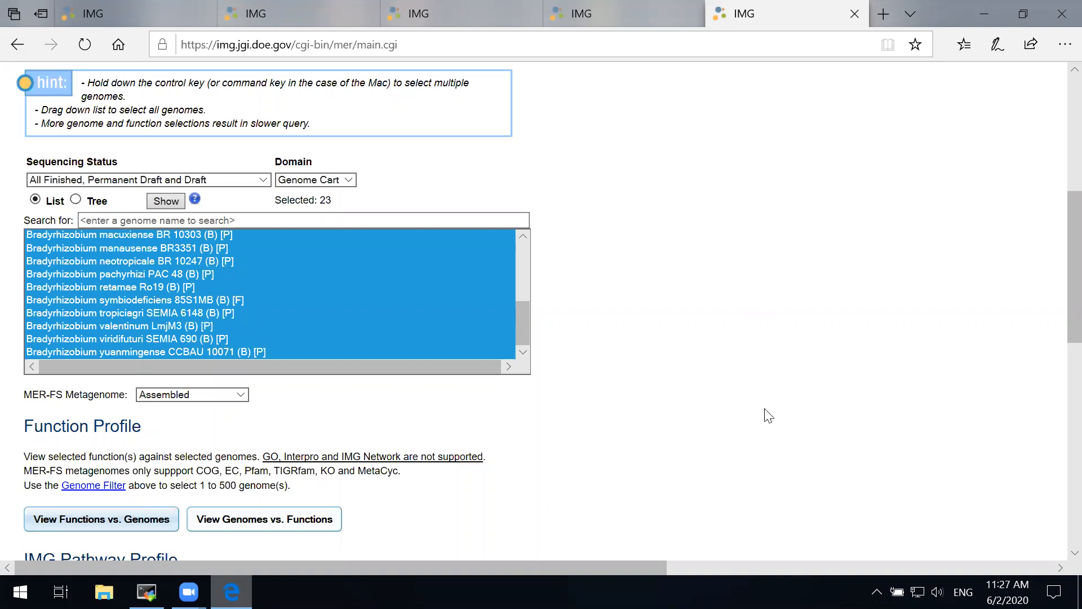
click(77, 527)
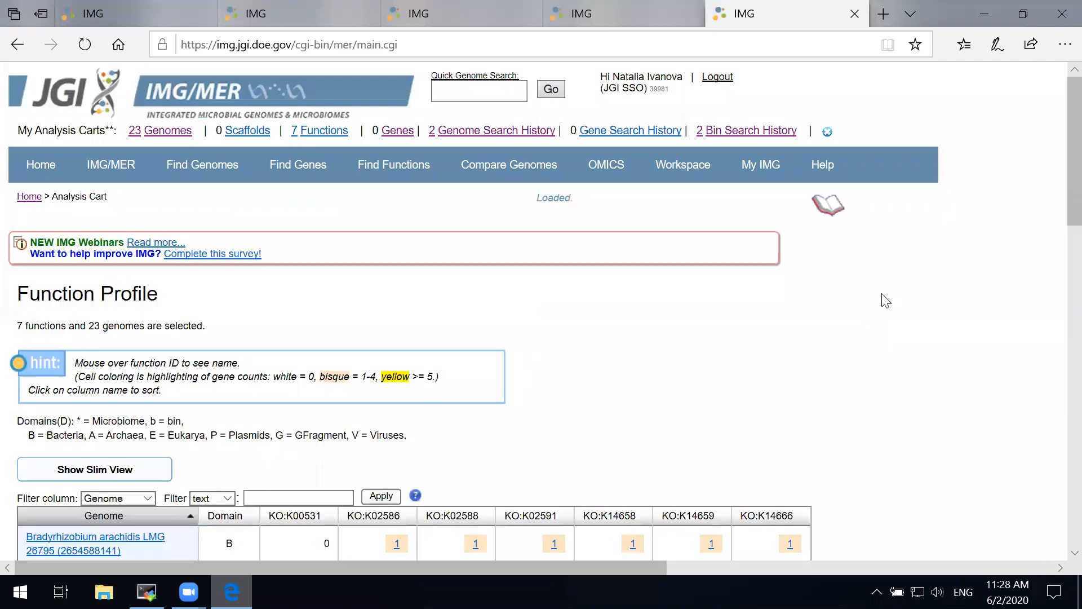
Examine the function profile, comparing the gene counts of each nitrogenase and nodulation KO term across all Bradyrhizobium genomes.
scroll(884, 300, down, 3)
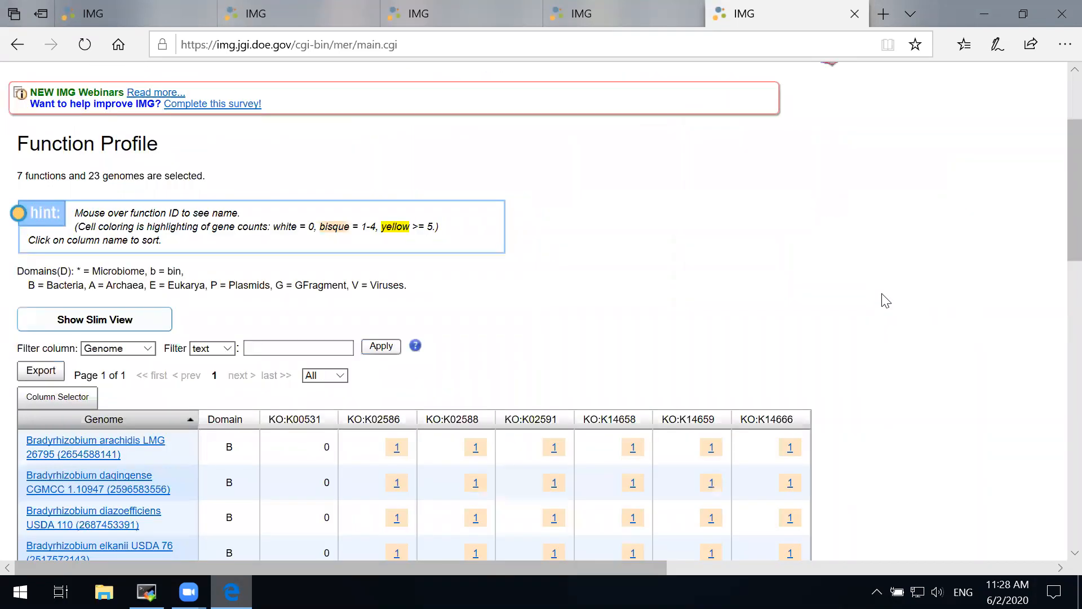
scroll(900, 271, down, 1)
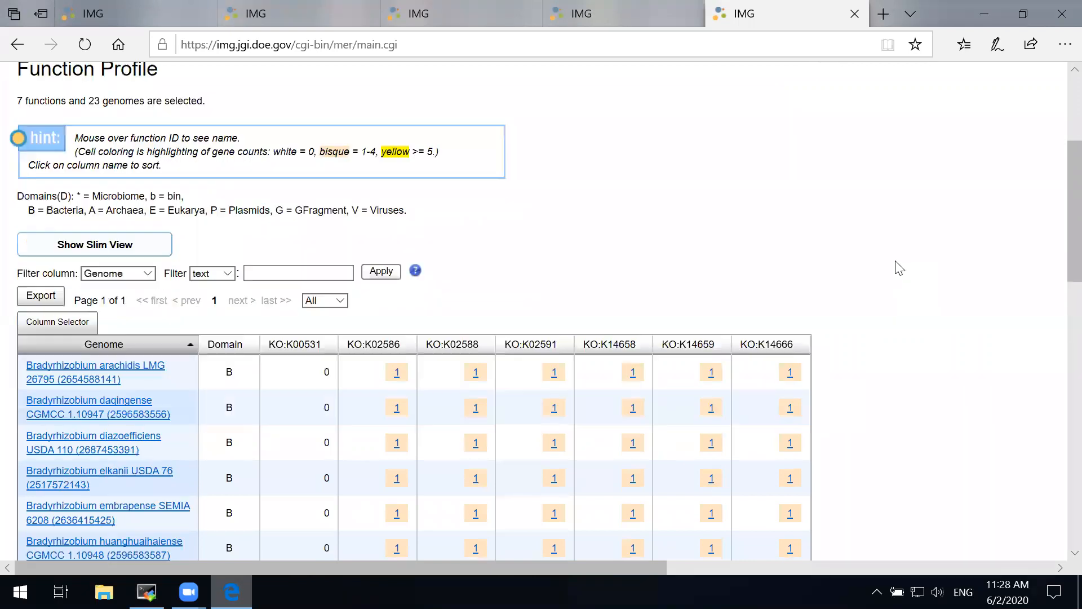
scroll(900, 271, down, 1)
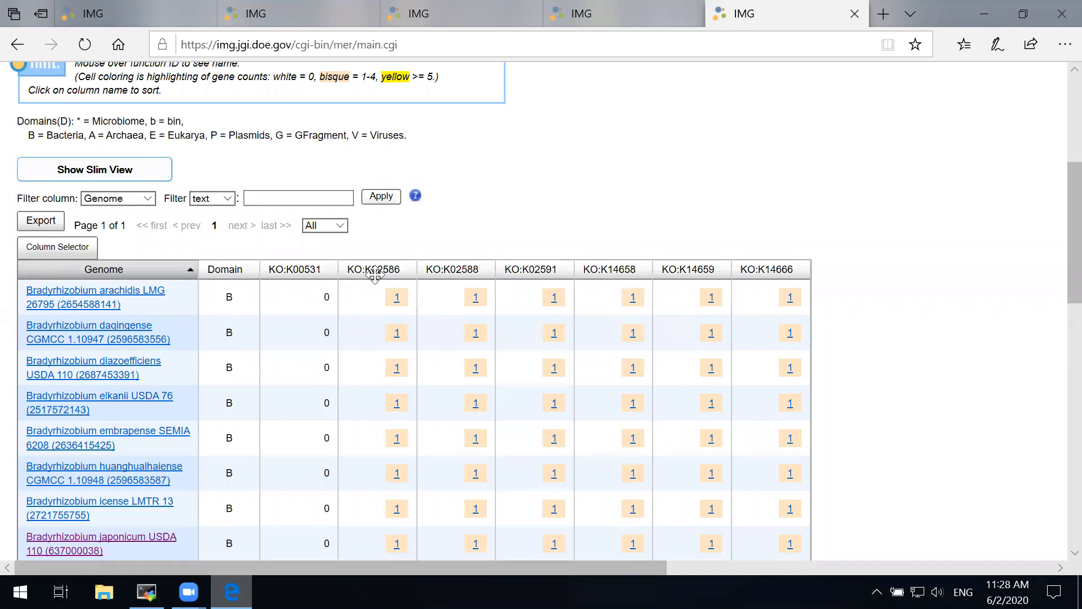
mouse_move(408, 265)
mouse_move(464, 275)
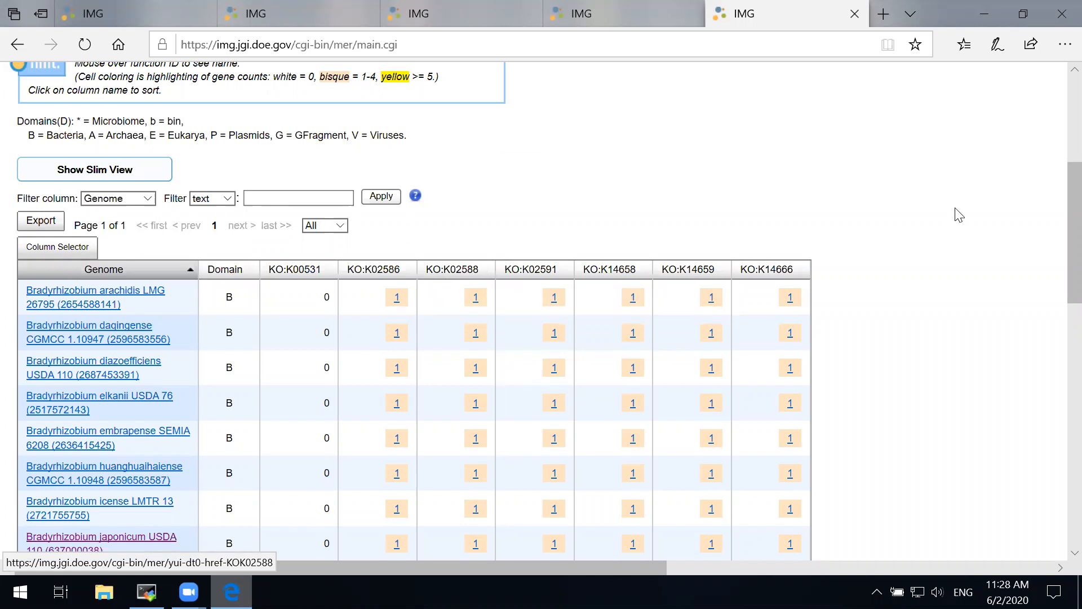
scroll(958, 214, down, 1)
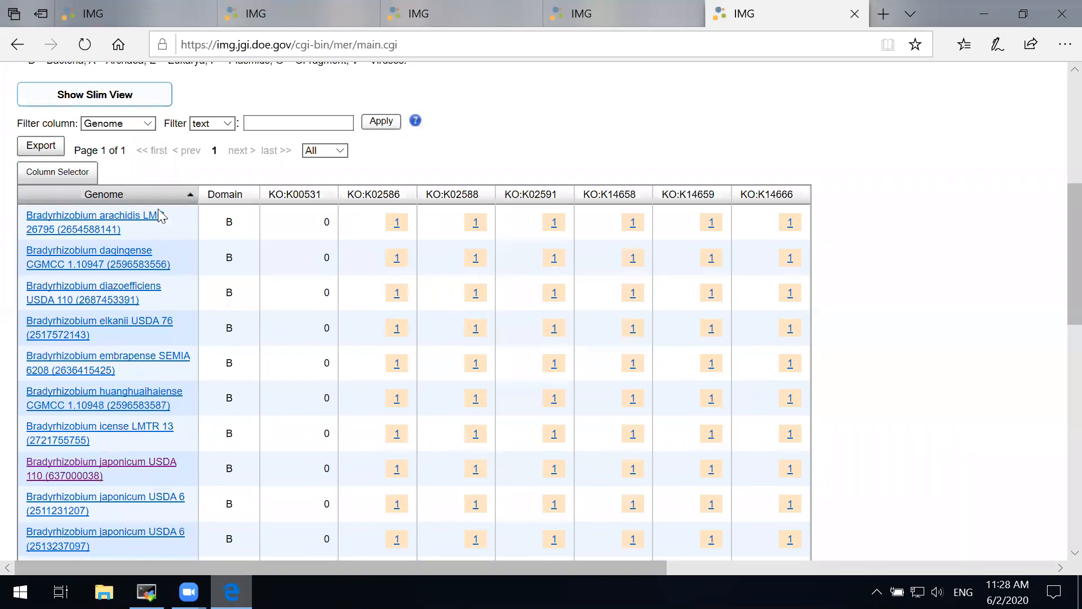
mouse_move(386, 198)
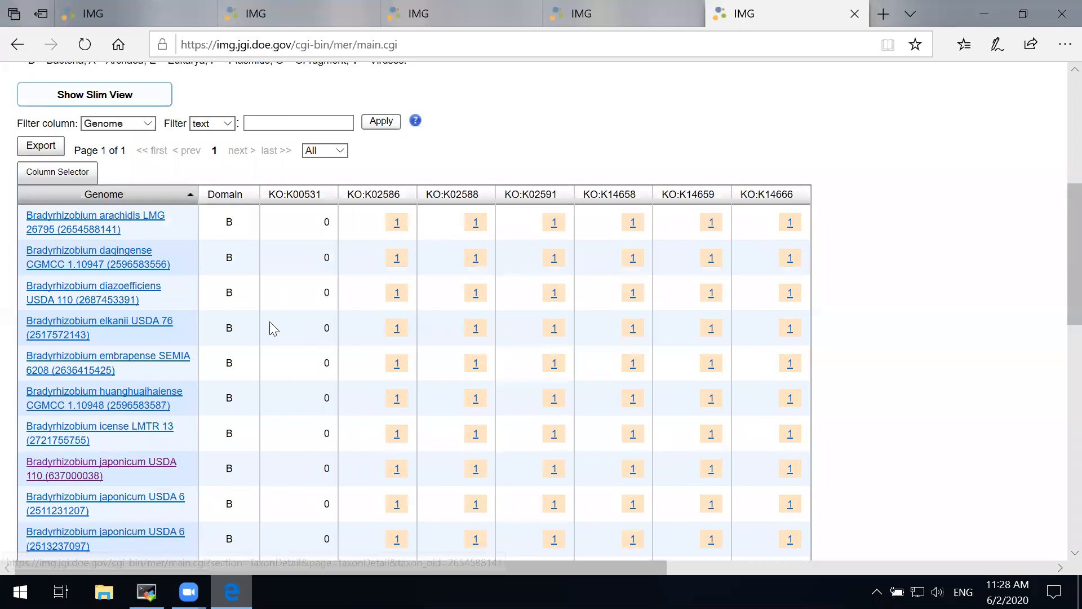
scroll(270, 323, down, 3)
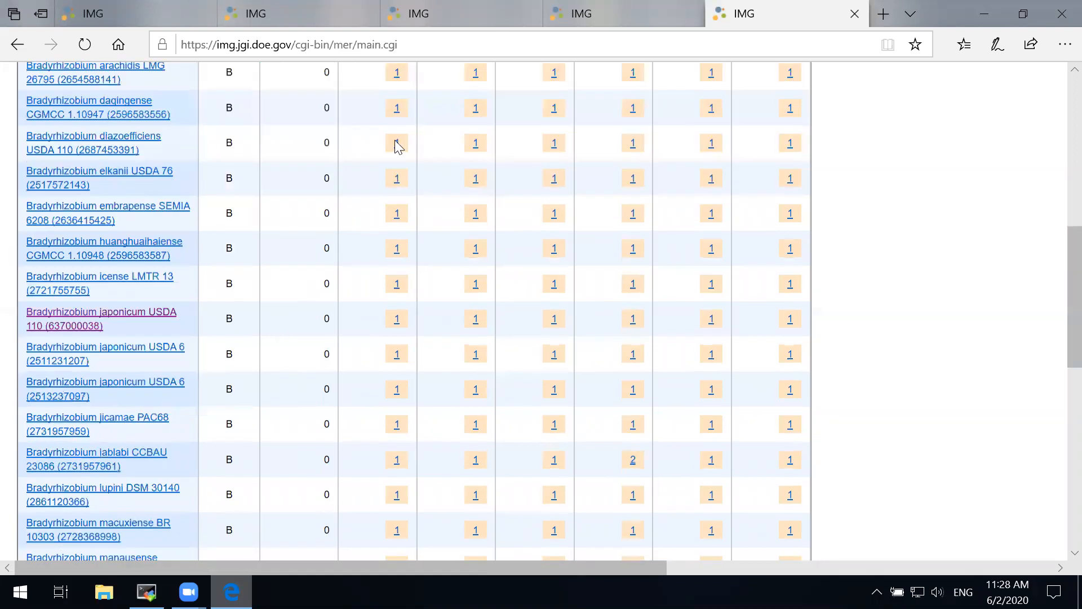
scroll(399, 148, up, 2)
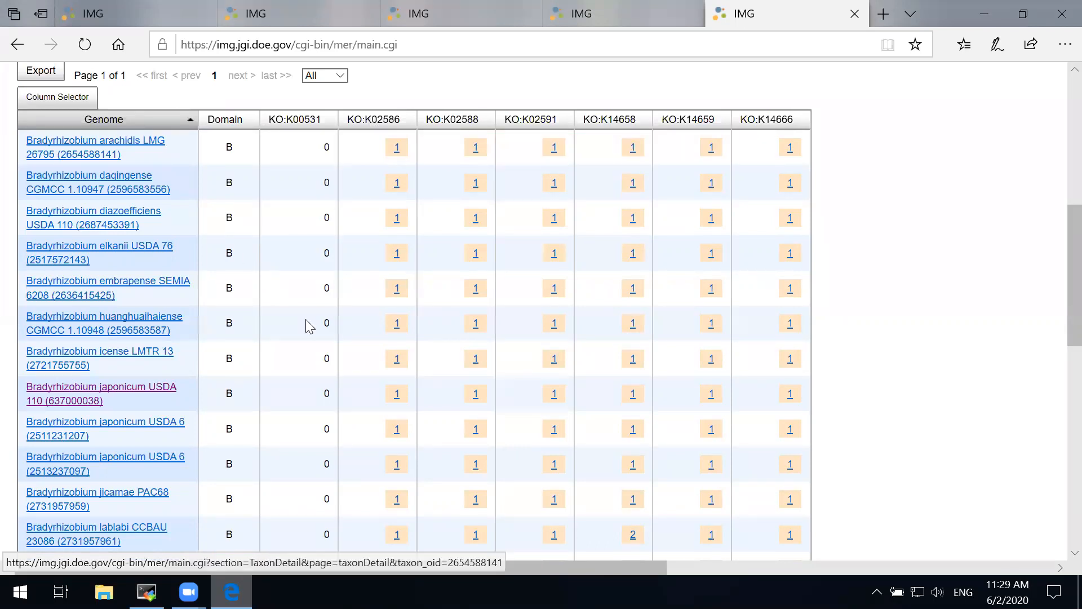
scroll(859, 364, down, 1)
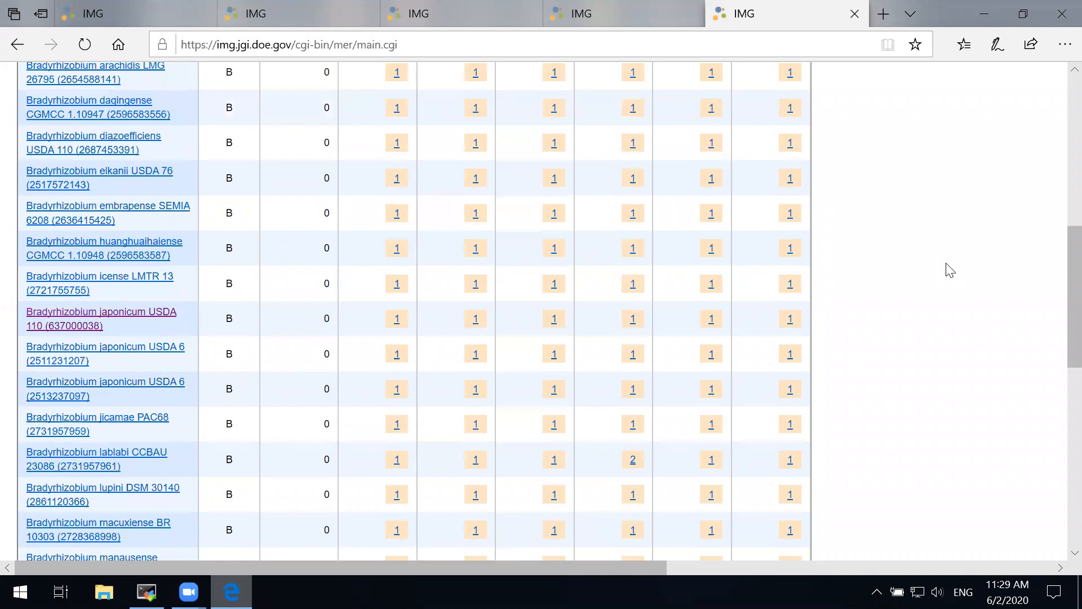
scroll(913, 270, down, 4)
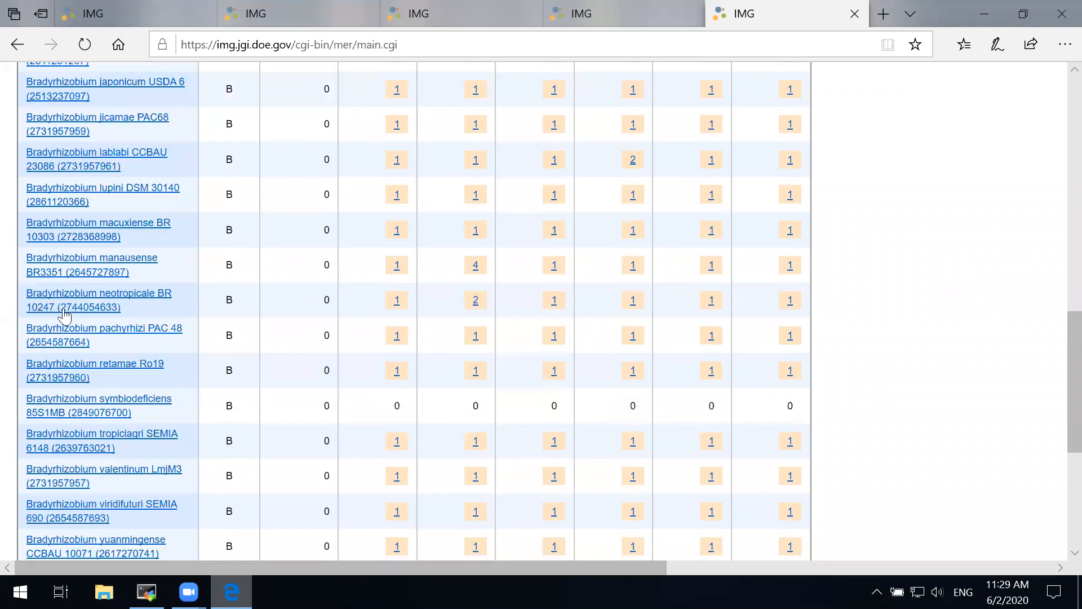
scroll(65, 317, down, 4)
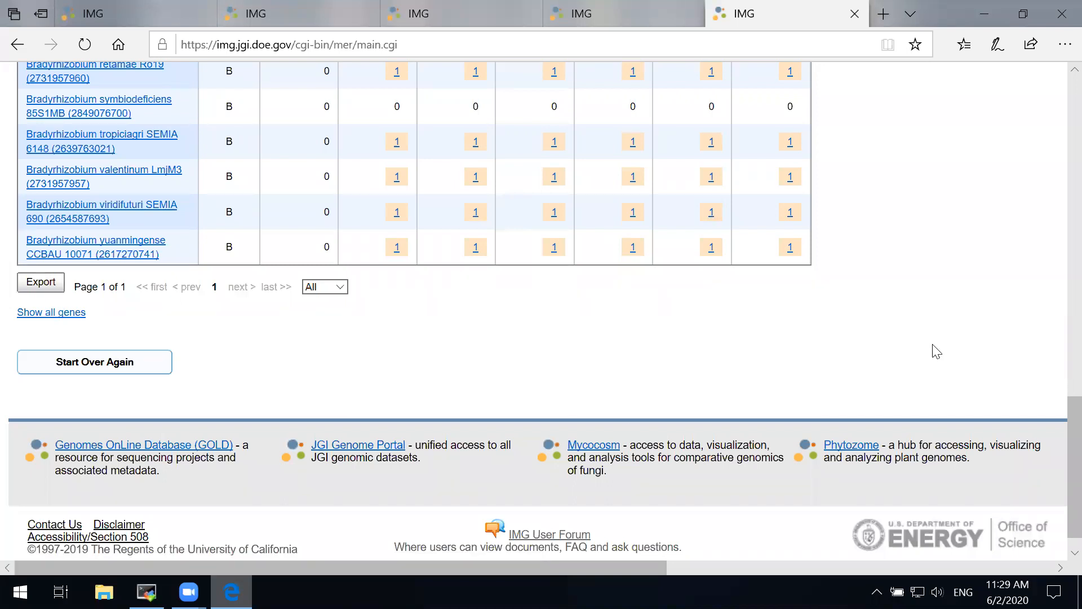
scroll(936, 351, up, 3)
scroll(936, 351, up, 1)
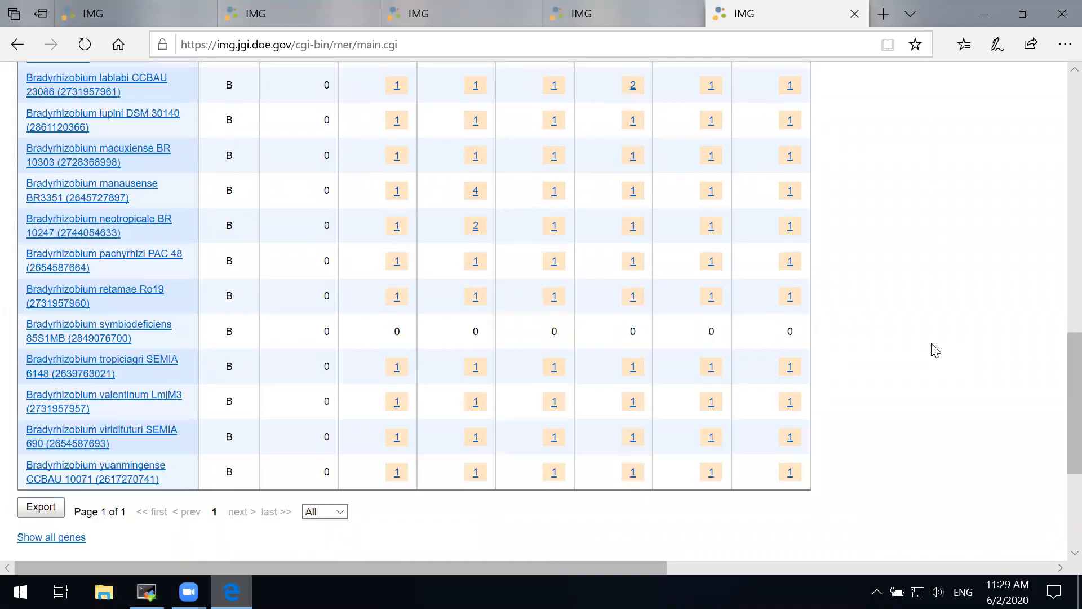
scroll(935, 350, up, 4)
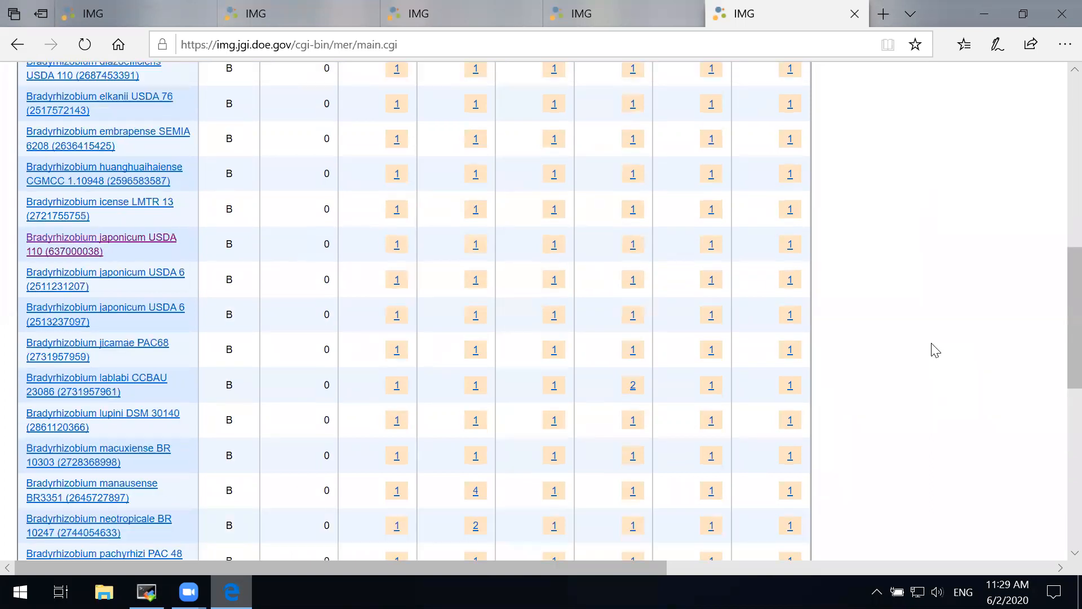
scroll(355, 242, up, 2)
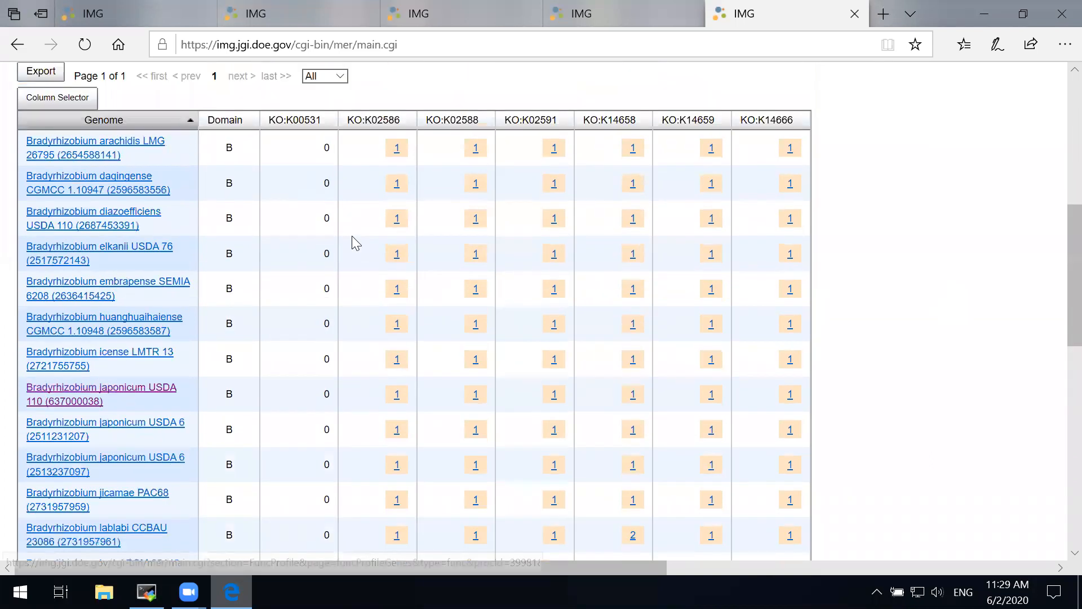
mouse_move(292, 127)
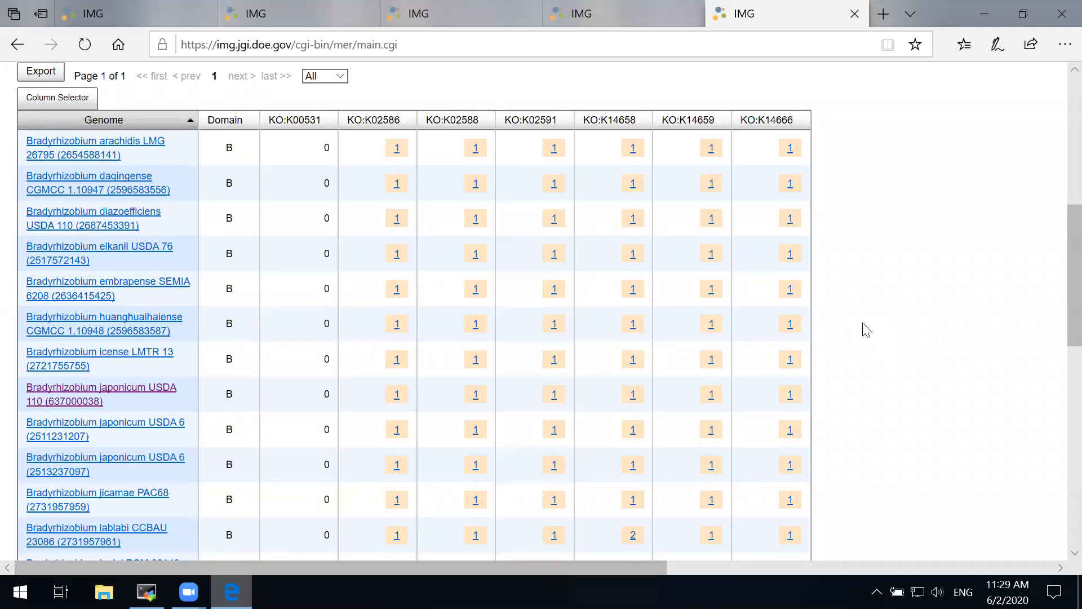
scroll(866, 326, down, 1)
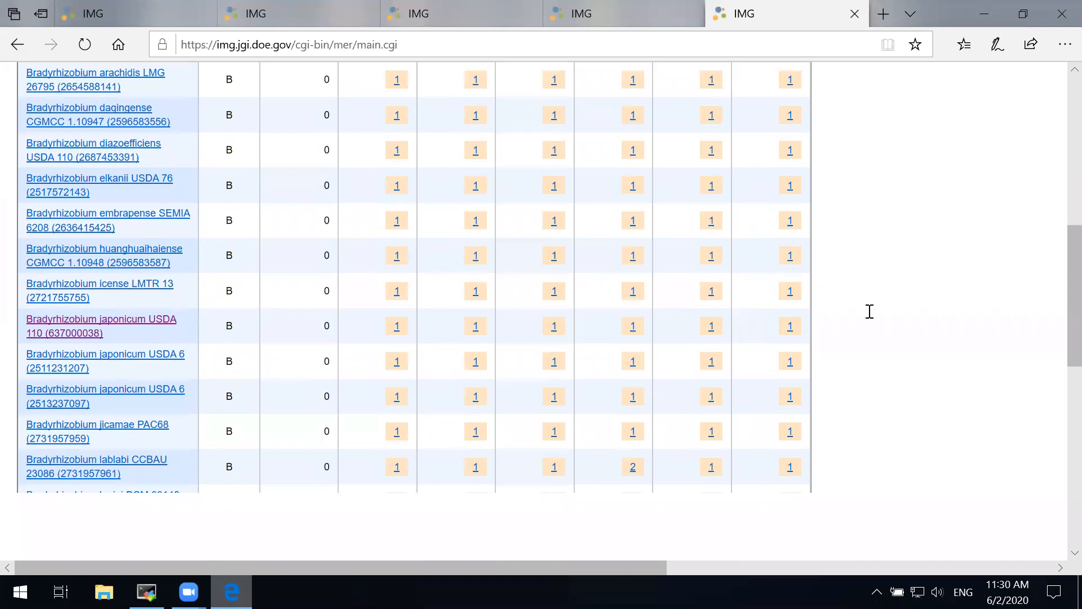
scroll(206, 307, down, 6)
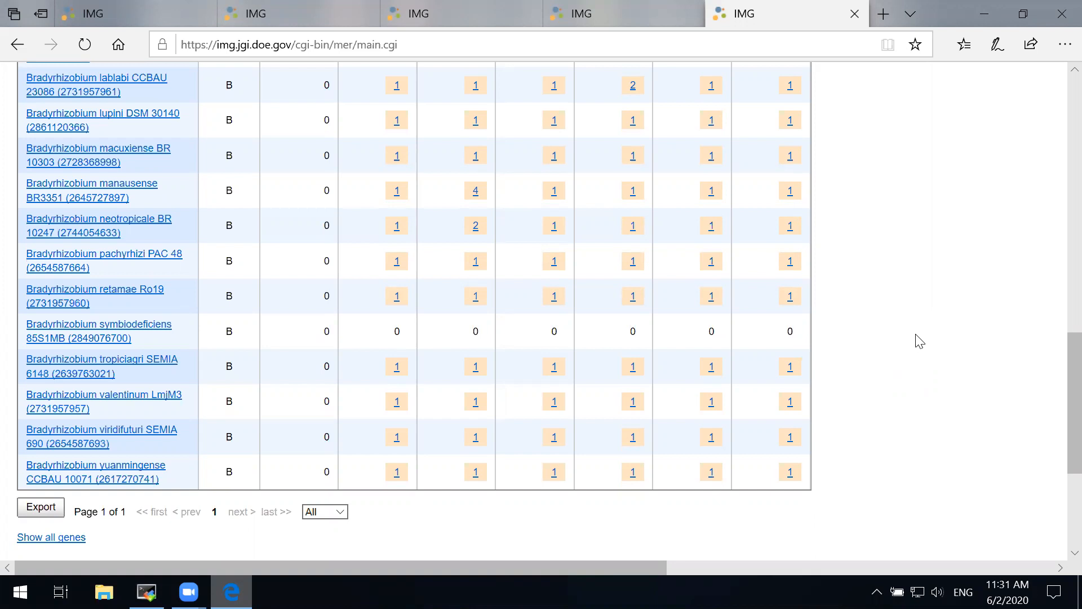
scroll(920, 341, up, 4)
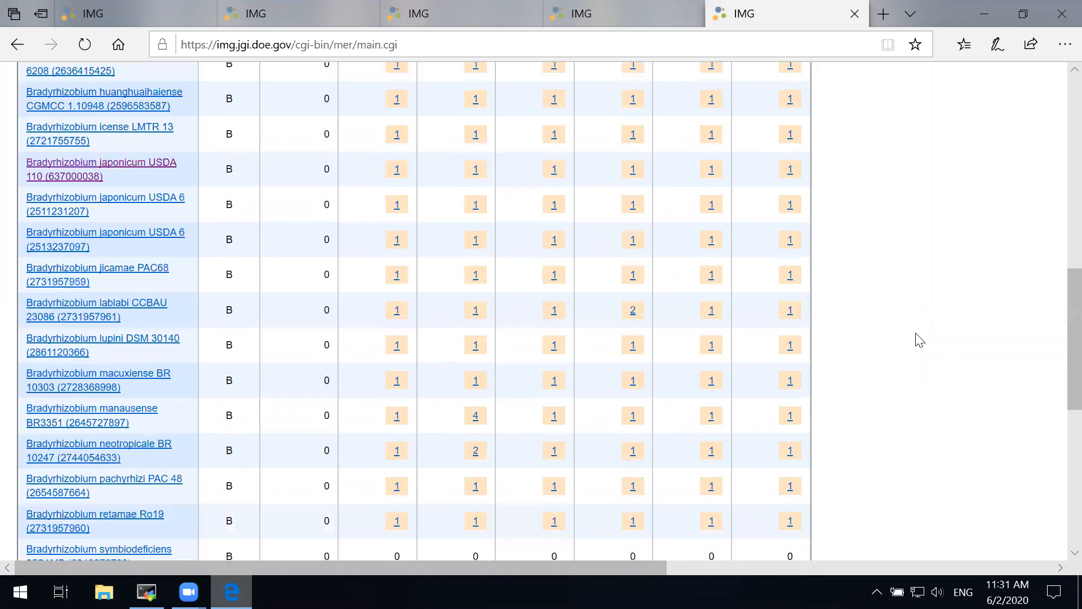
scroll(919, 341, up, 10)
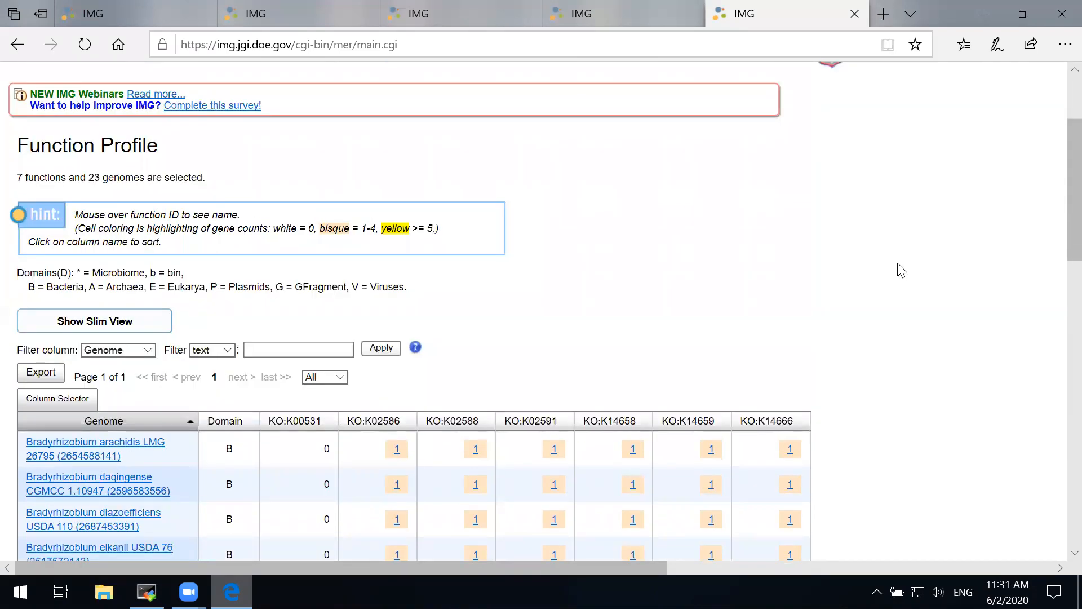
scroll(902, 256, down, 1)
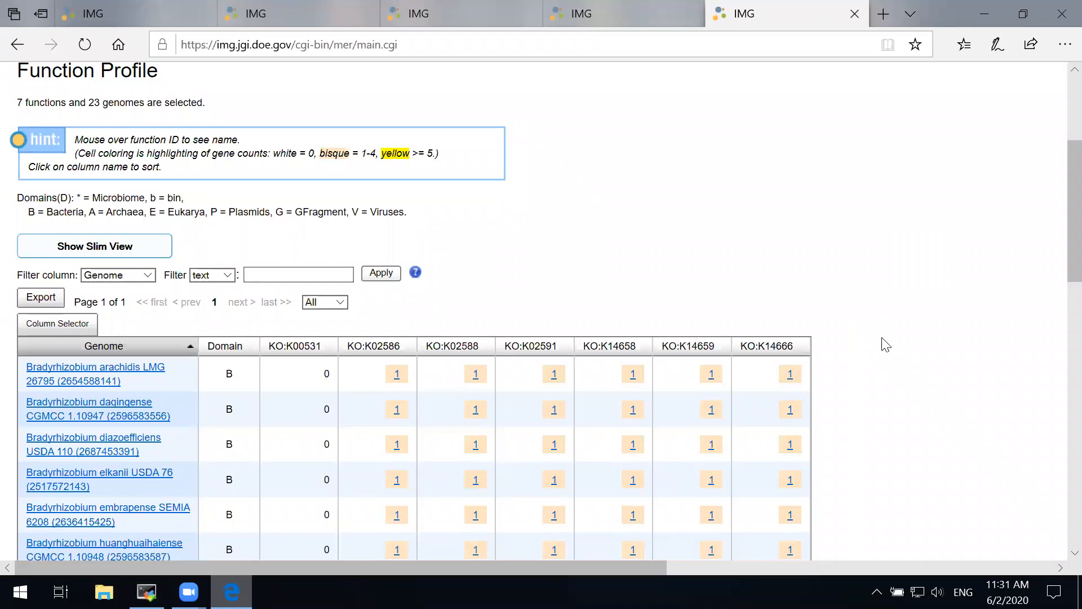
Open the public bin search history list from the Metagenome Bin Search page and review its saved queries.
scroll(834, 372, up, 4)
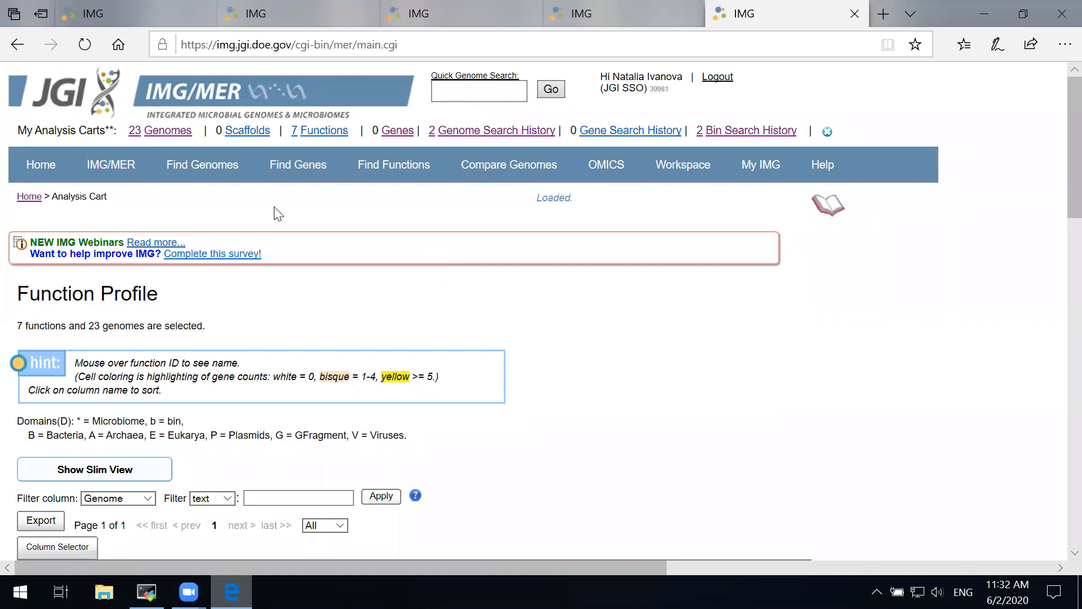
mouse_move(212, 169)
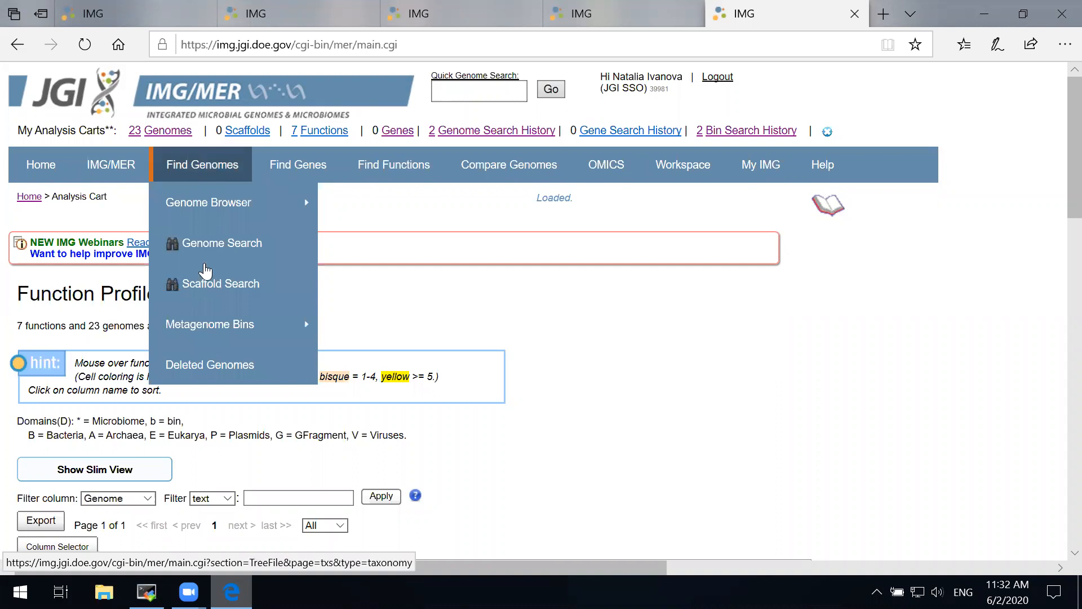
mouse_move(206, 331)
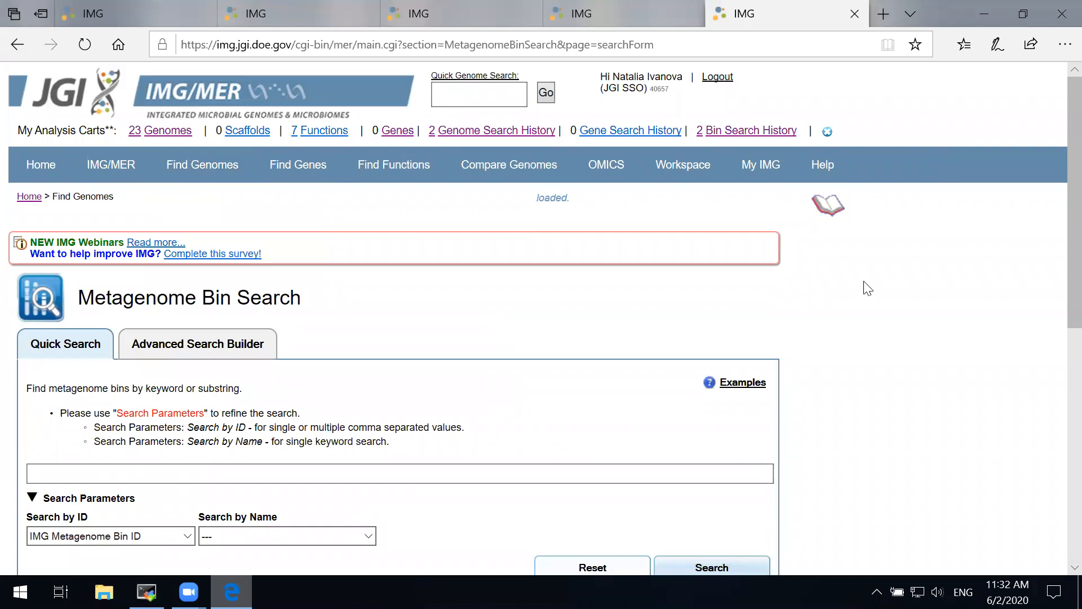
scroll(868, 288, down, 5)
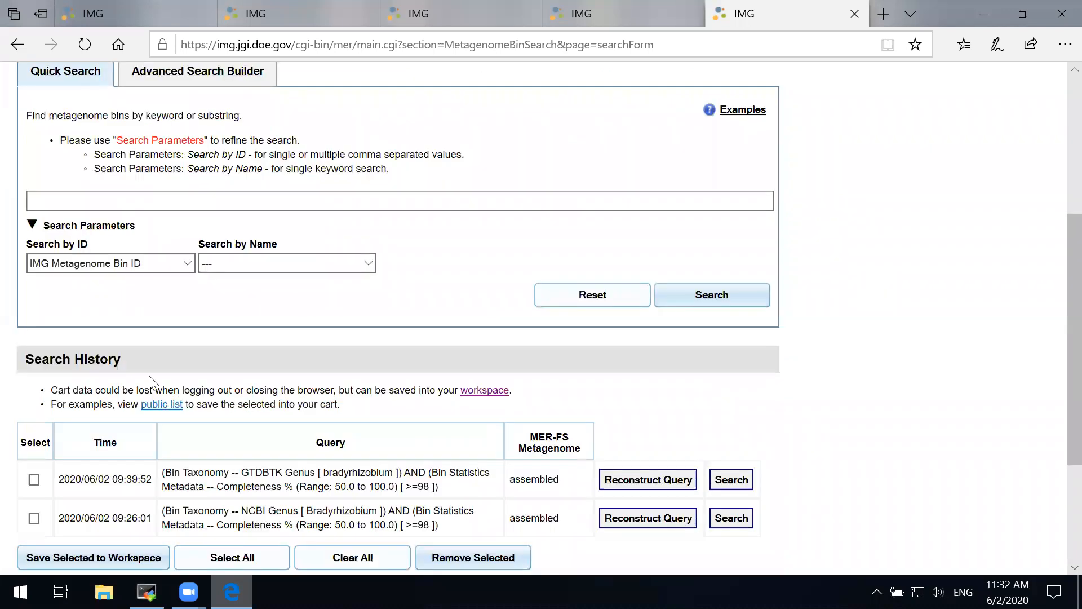
scroll(149, 375, down, 1)
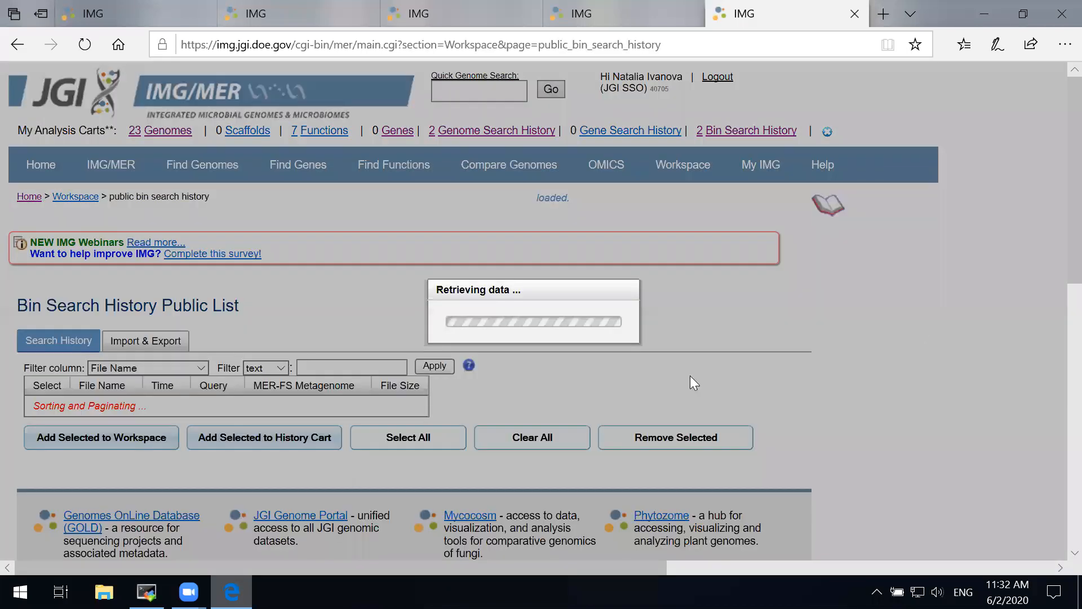
scroll(88, 353, down, 2)
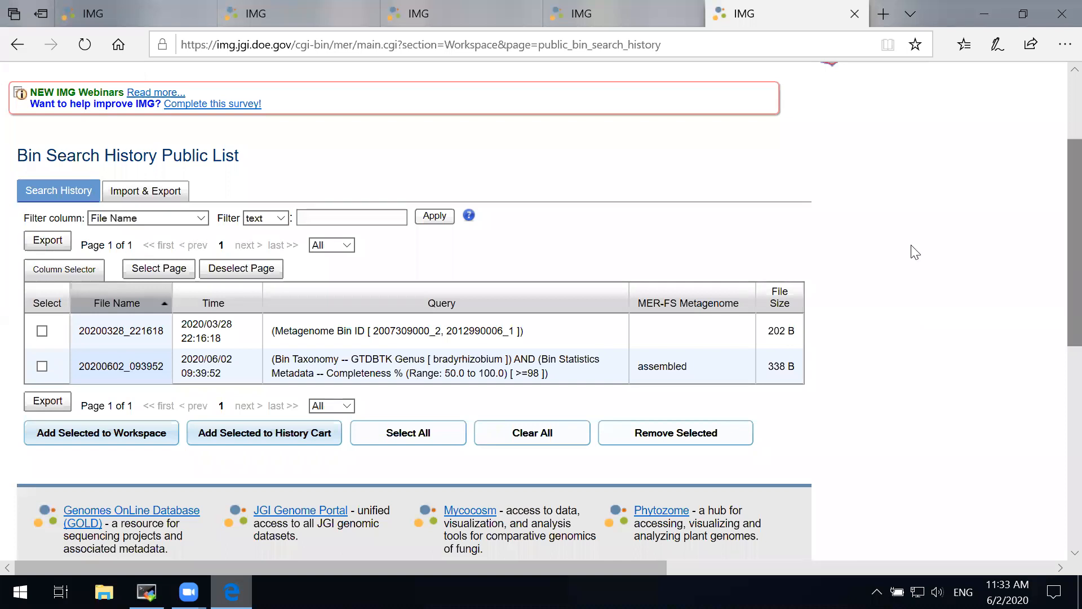
scroll(832, 279, up, 2)
scroll(561, 347, up, 2)
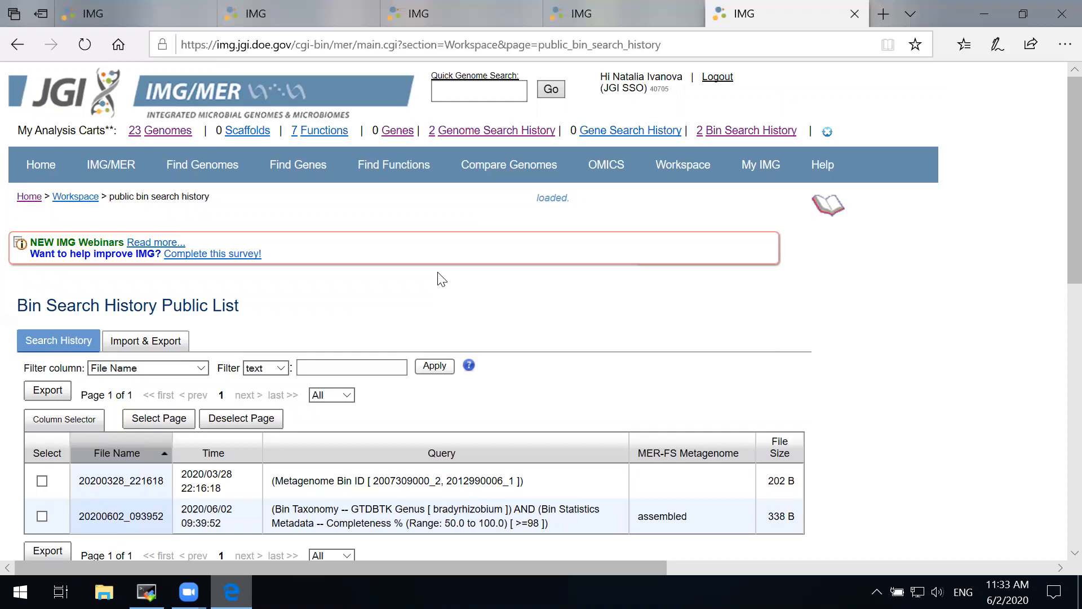
Open the Scaffold Workspace and filter the scaffold sets by file name with the text "scaffold_set".
mouse_move(679, 172)
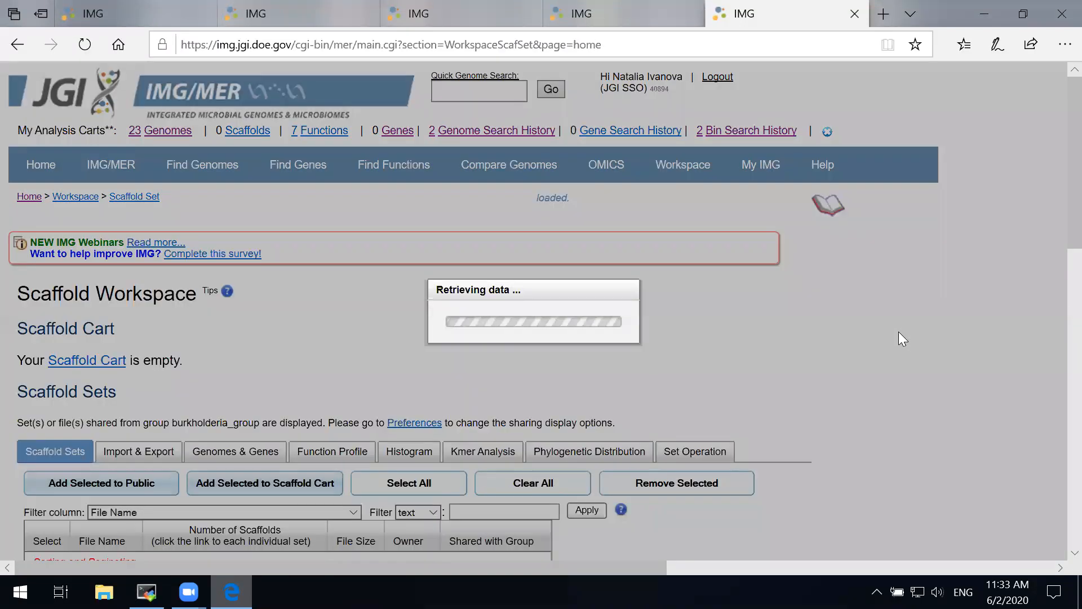
scroll(898, 336, down, 4)
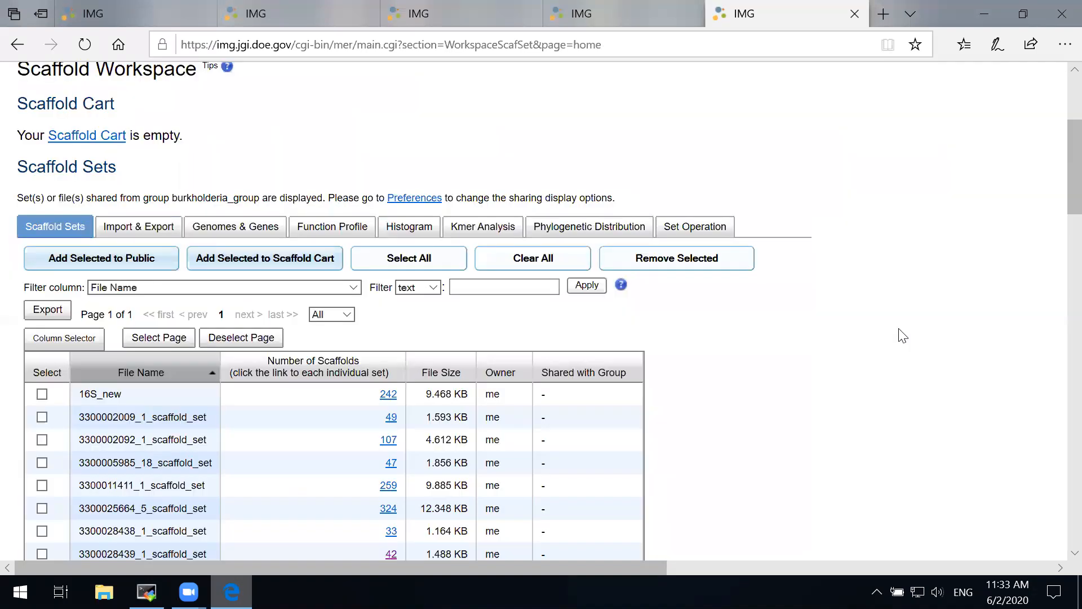
scroll(210, 392, down, 1)
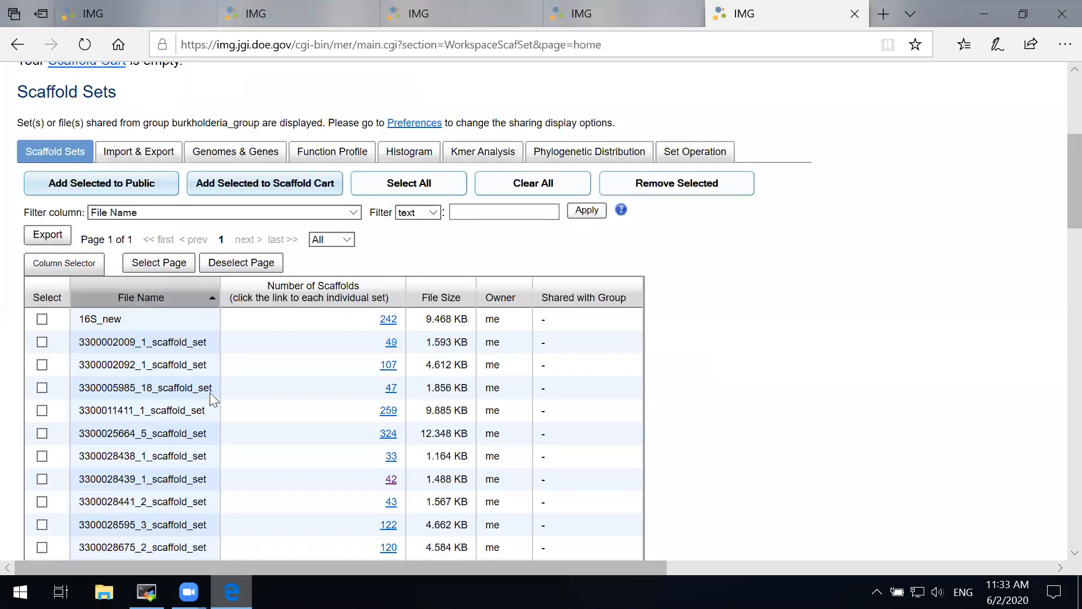
scroll(91, 302, down, 1)
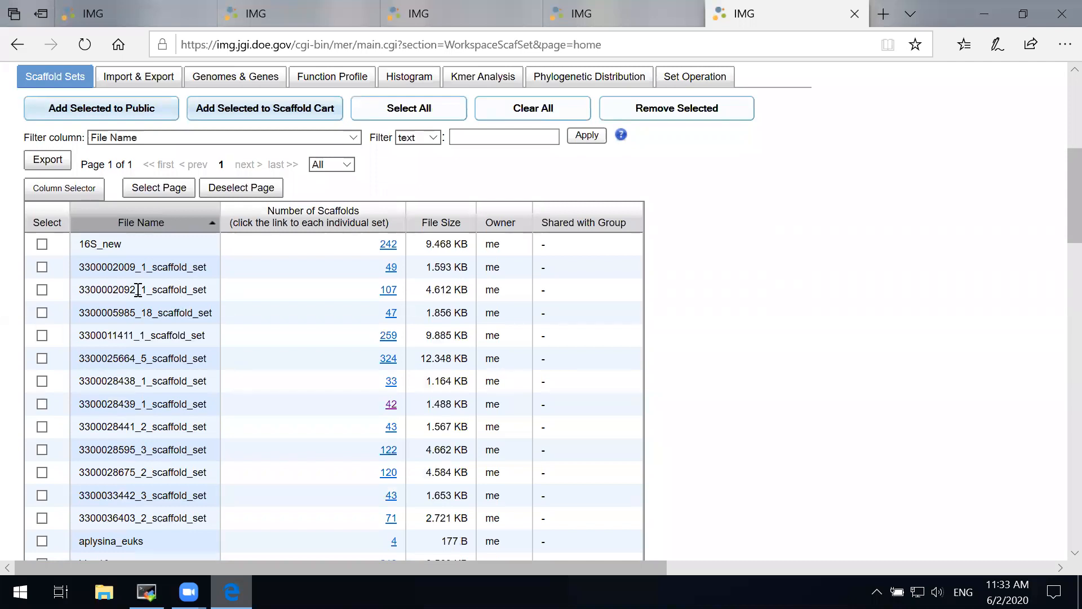
click(488, 138)
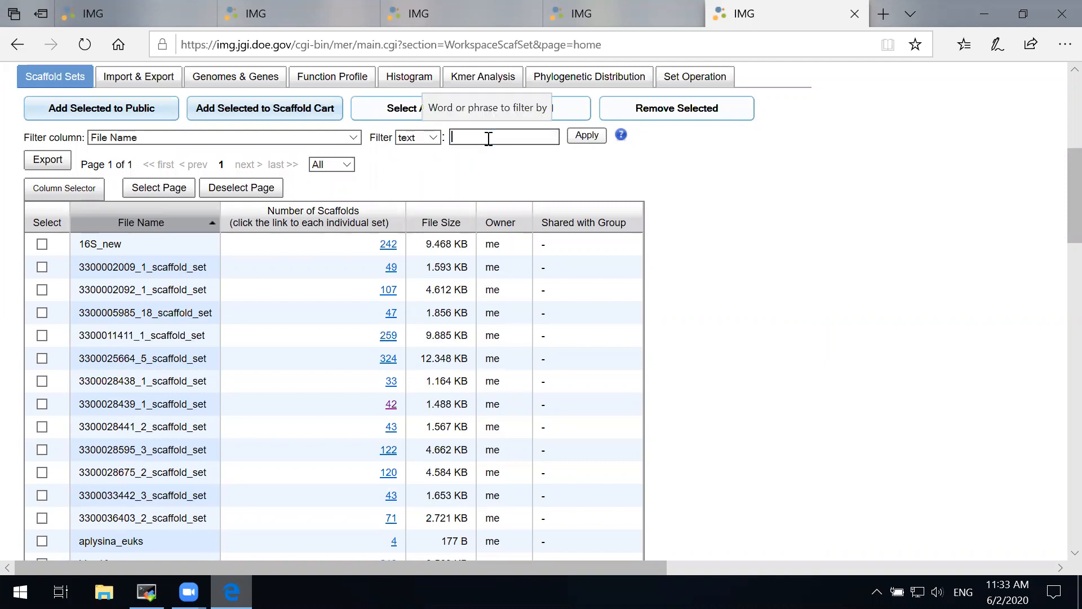
text(s)
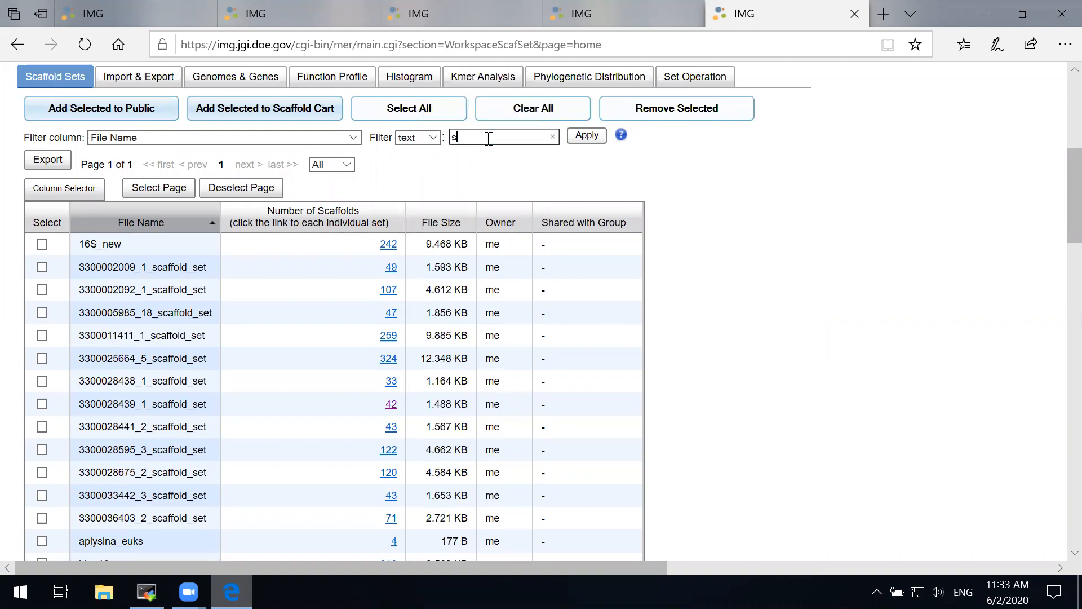
text(caffold_set)
click(582, 140)
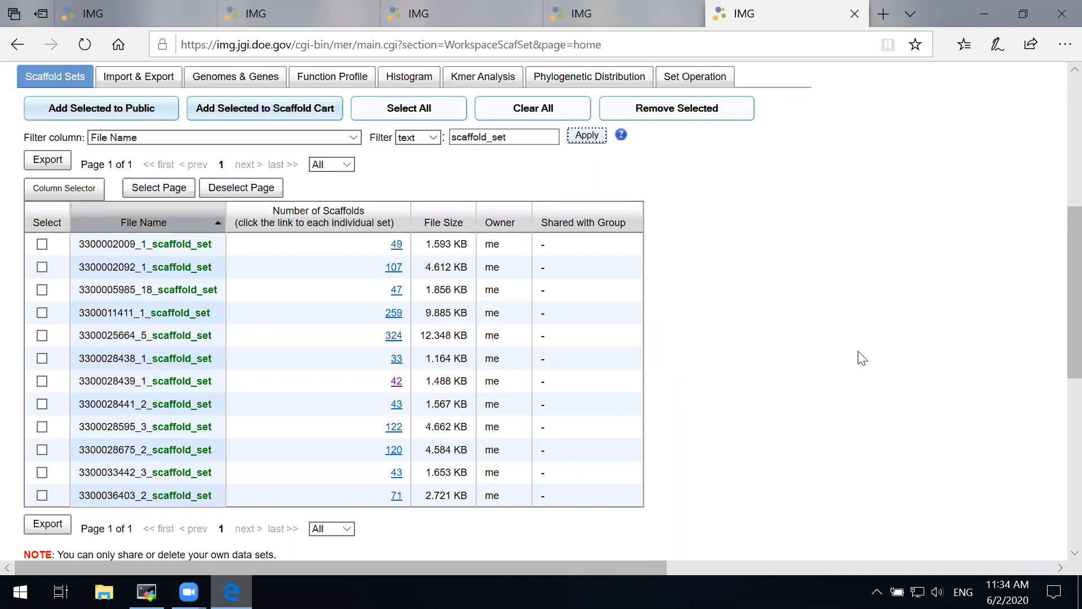
click(816, 258)
scroll(818, 260, up, 1)
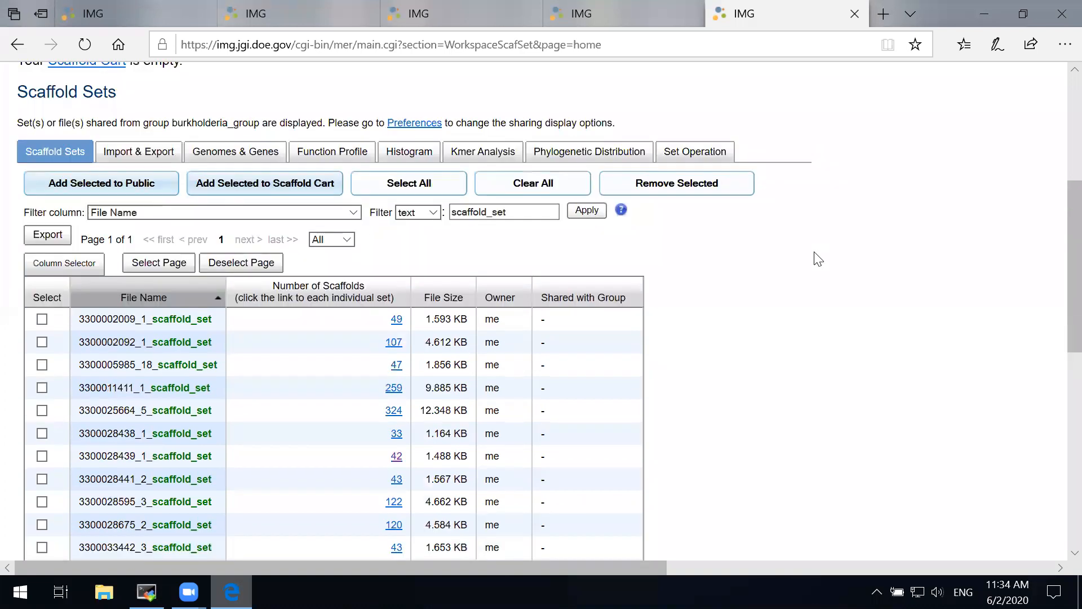
Select all the filtered scaffold sets and open the Scaffold Set Function Profile settings.
scroll(374, 438, down, 1)
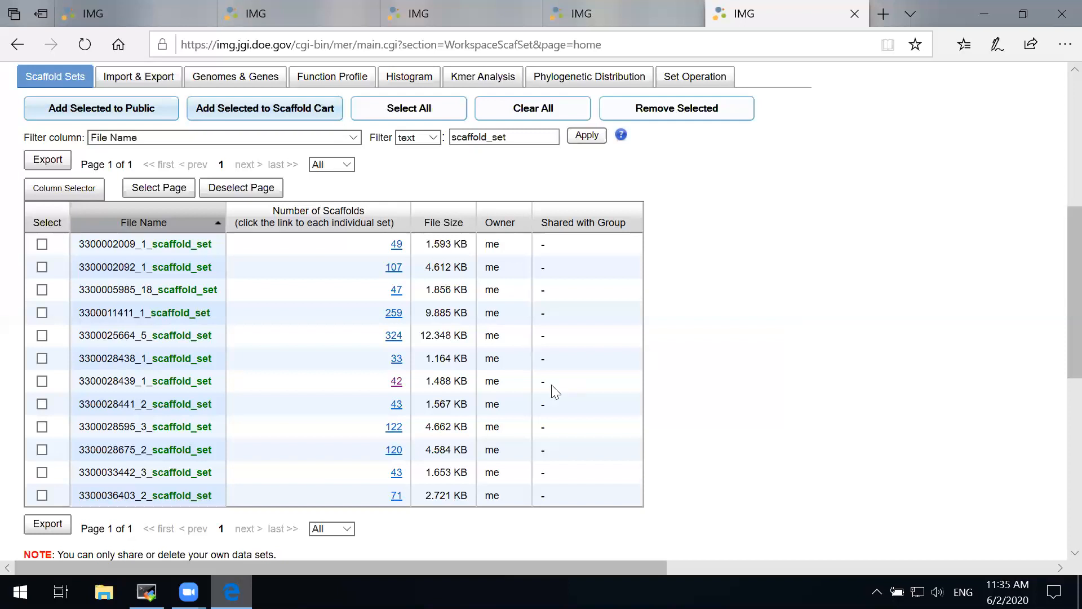
click(159, 188)
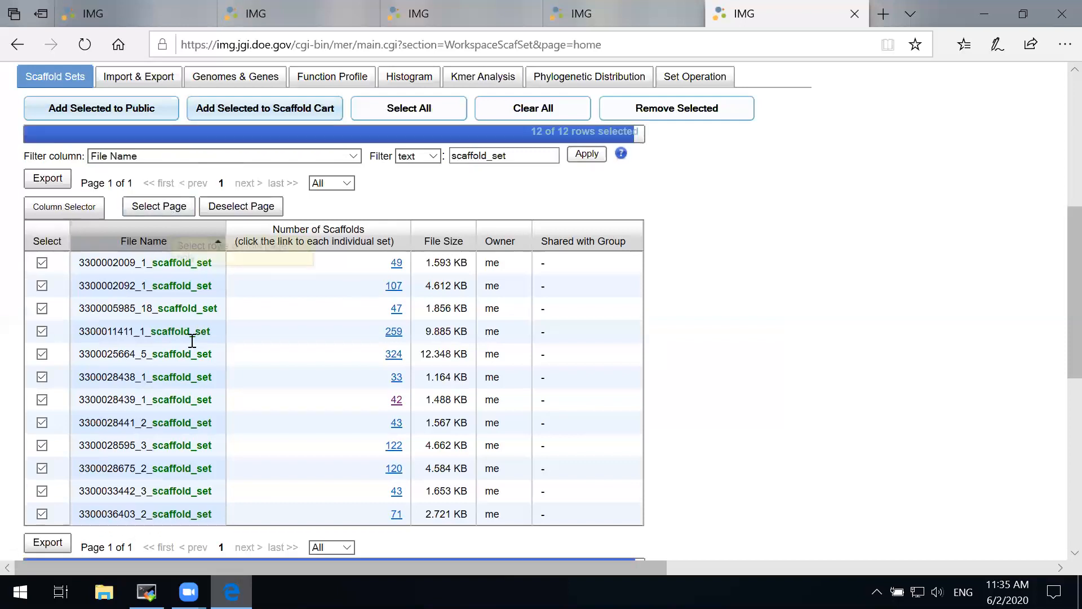
click(344, 79)
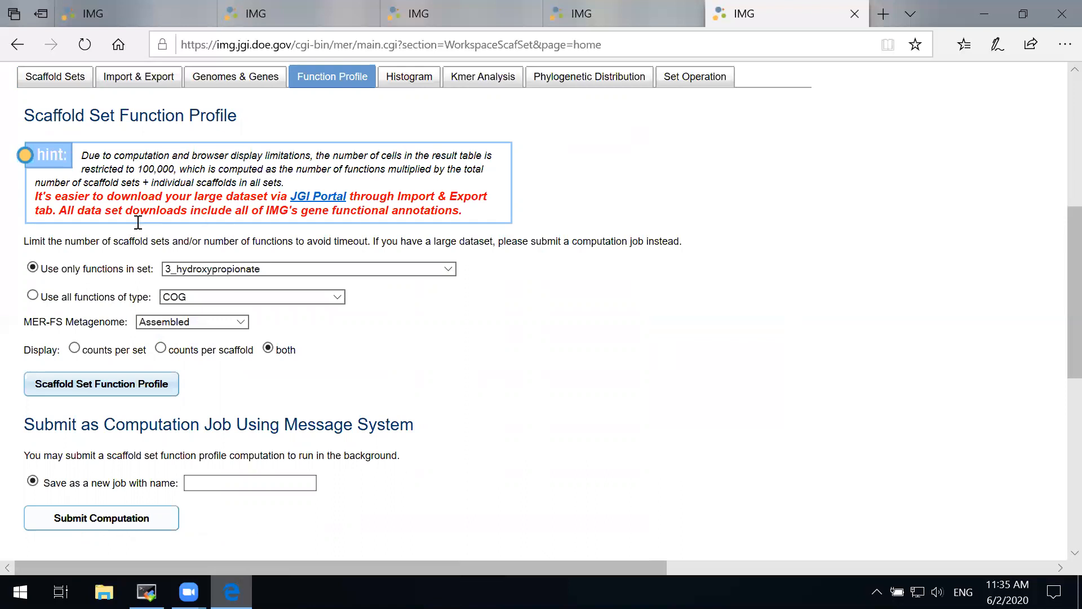
scroll(137, 222, down, 1)
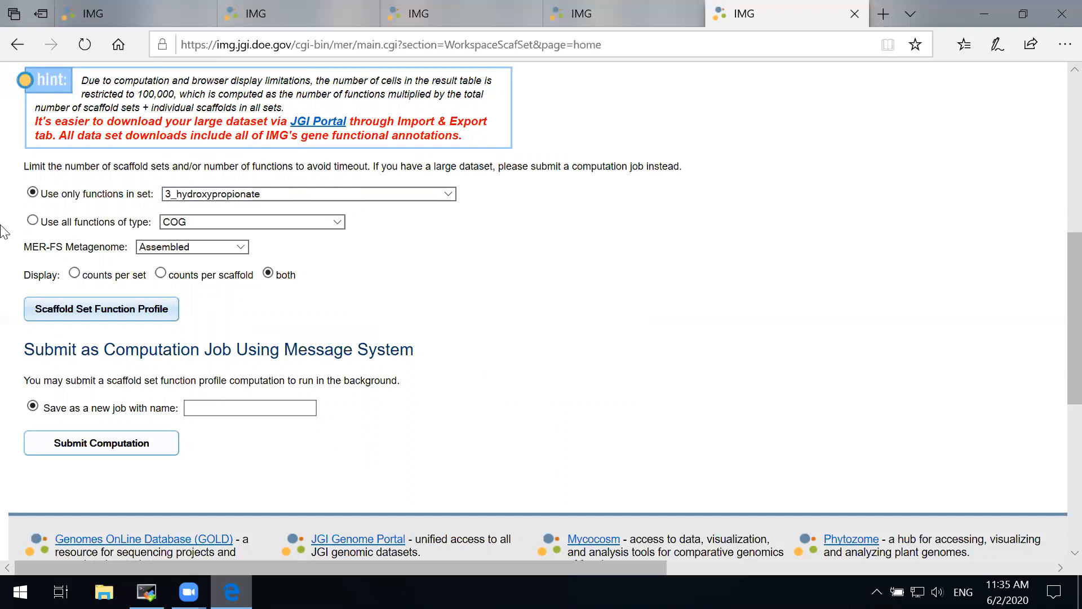
Examine the function types offered for profiling all functions, leaving the profile limited to functions in a set.
click(34, 221)
click(338, 224)
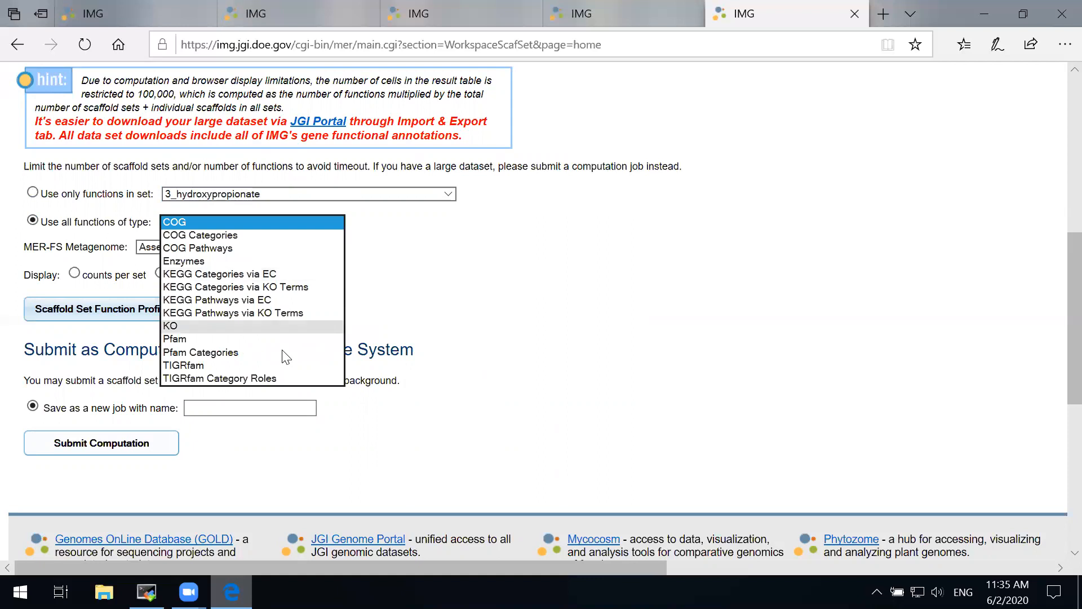
click(529, 289)
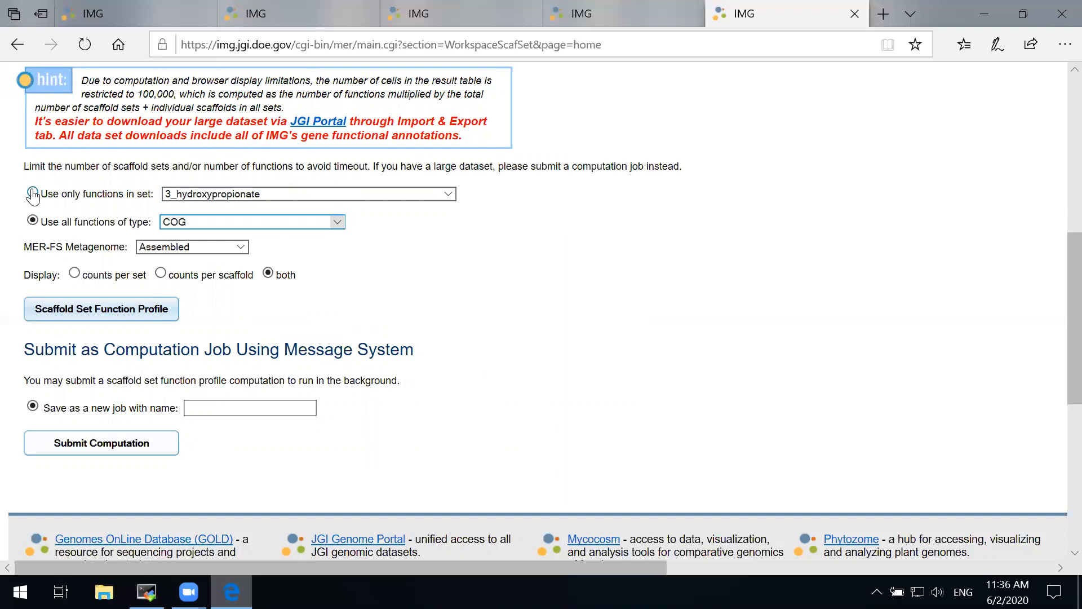
click(87, 197)
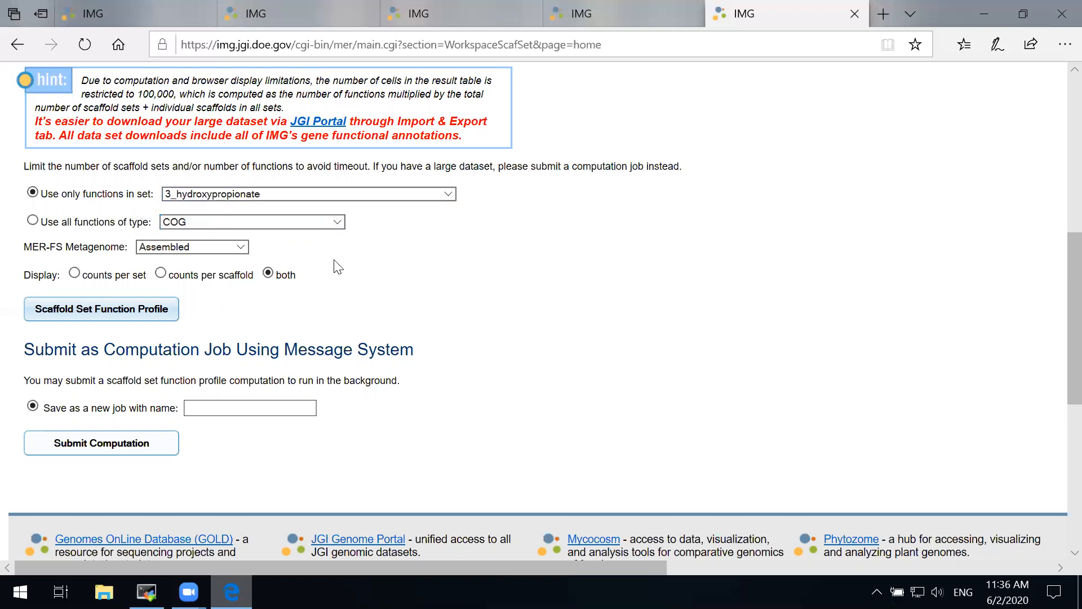
click(344, 228)
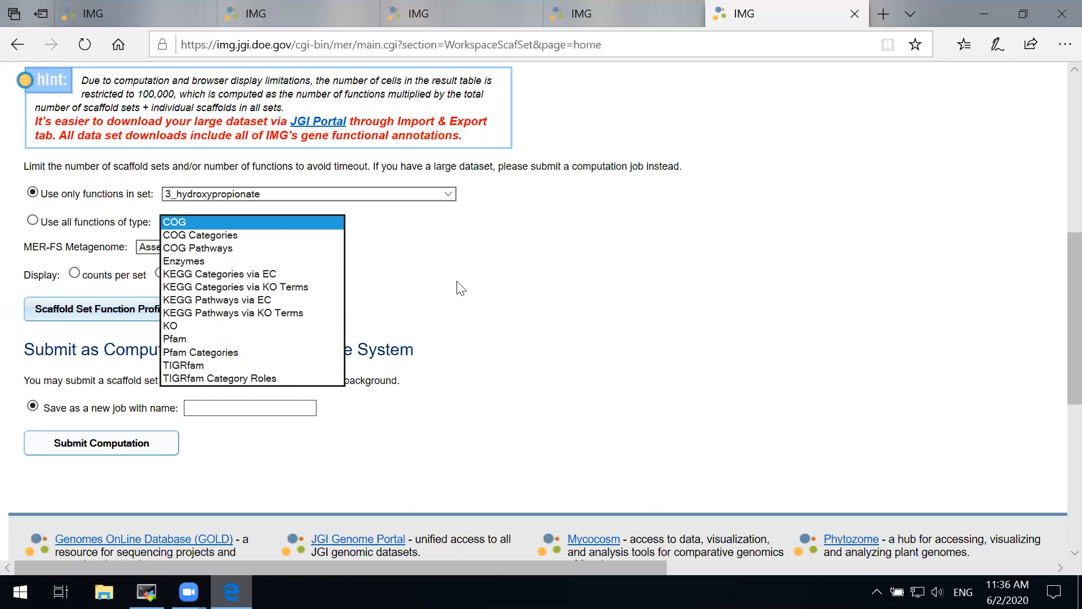
key(Escape)
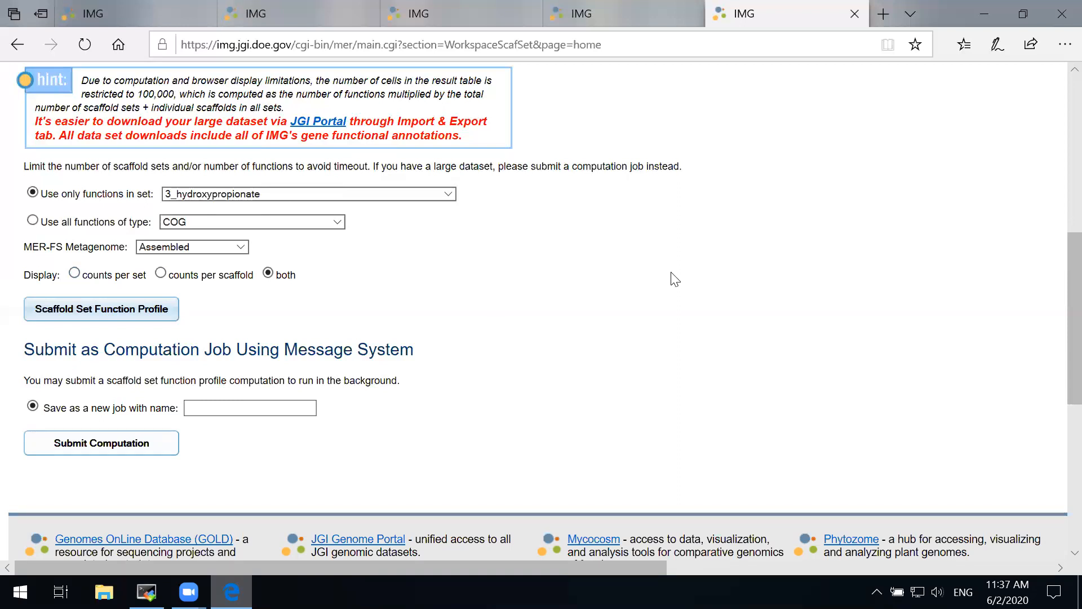
Open the Function Cart in a new tab to reach the nitrogenase and nodulation KO terms.
scroll(840, 305, up, 3)
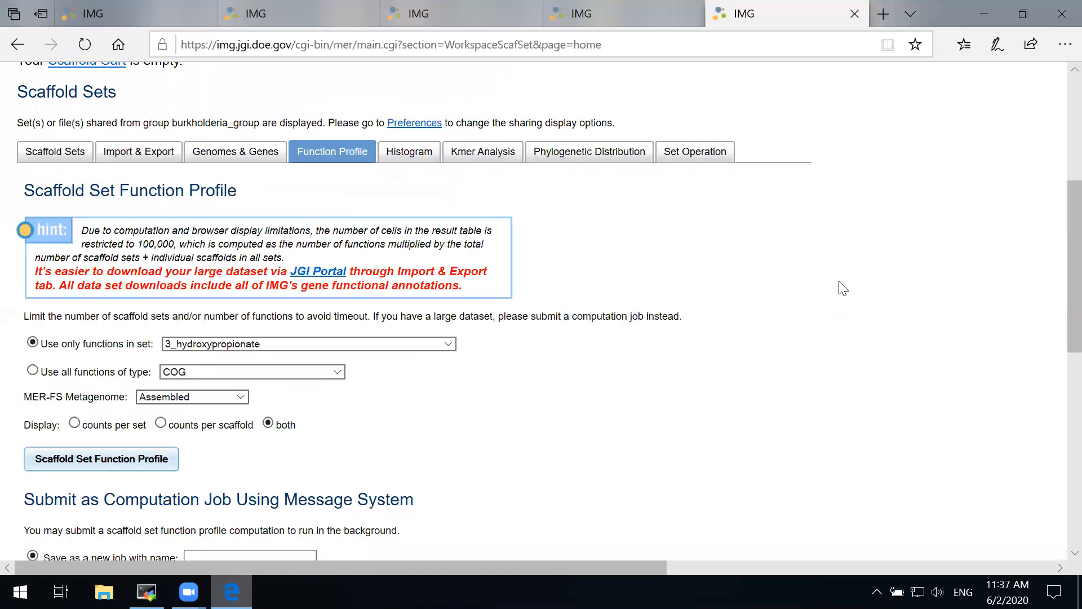
scroll(840, 305, up, 4)
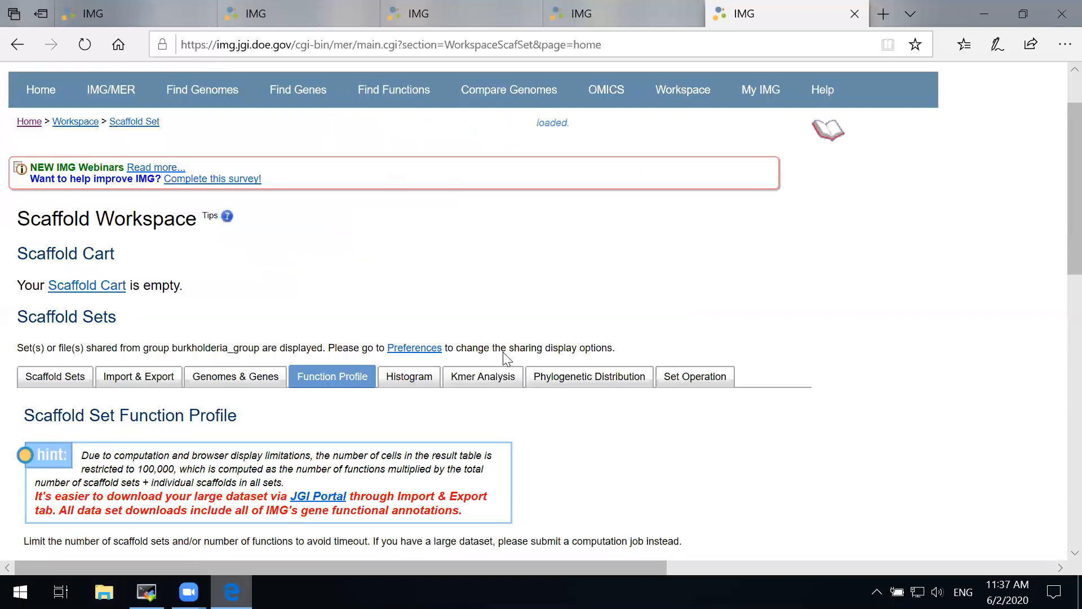
scroll(322, 133, up, 2)
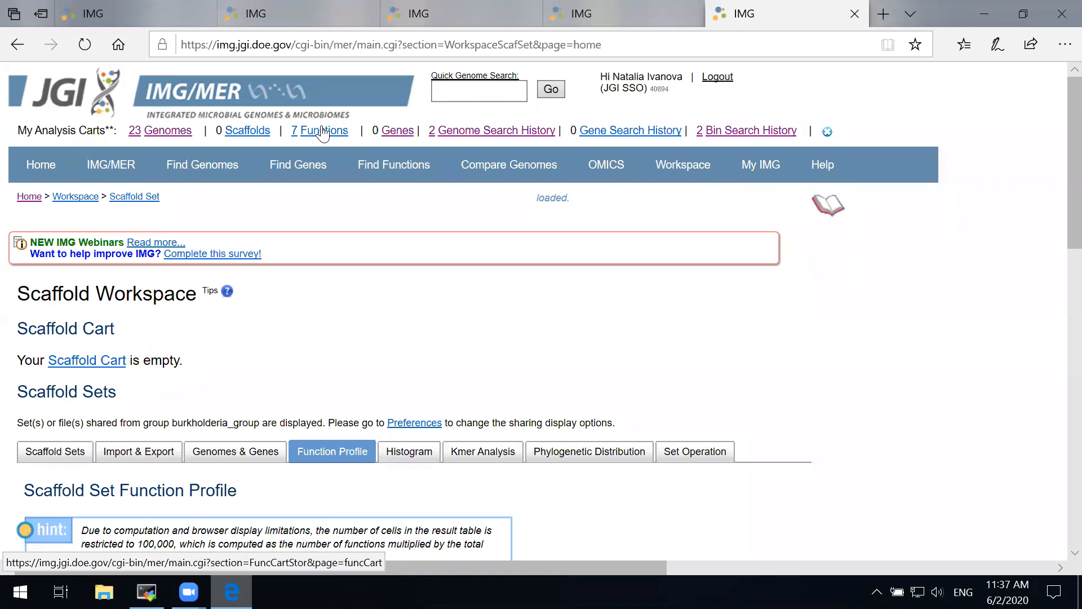
click(322, 135)
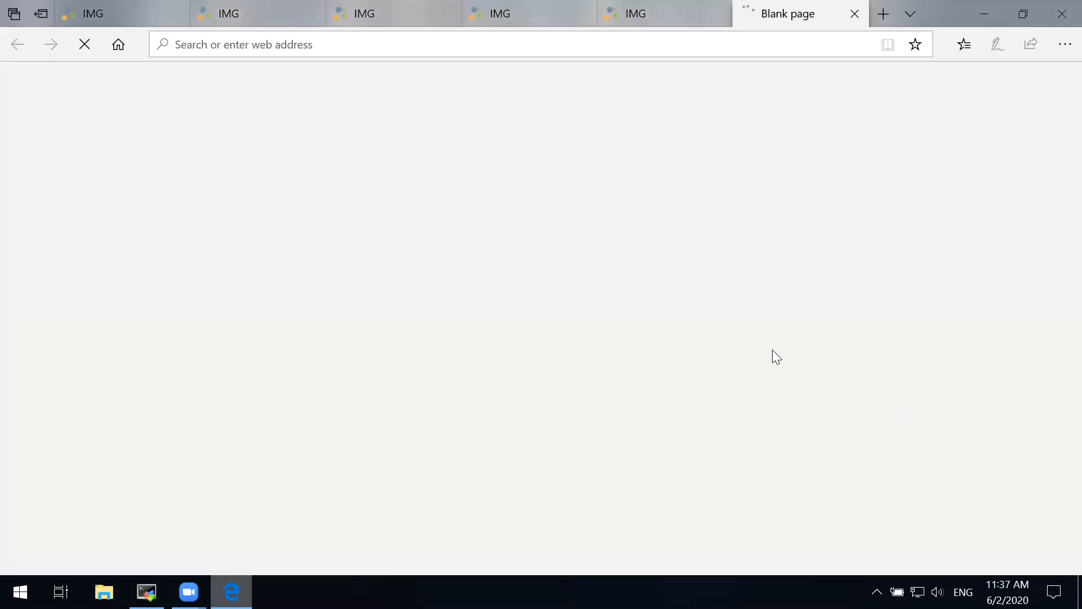
scroll(352, 420, down, 3)
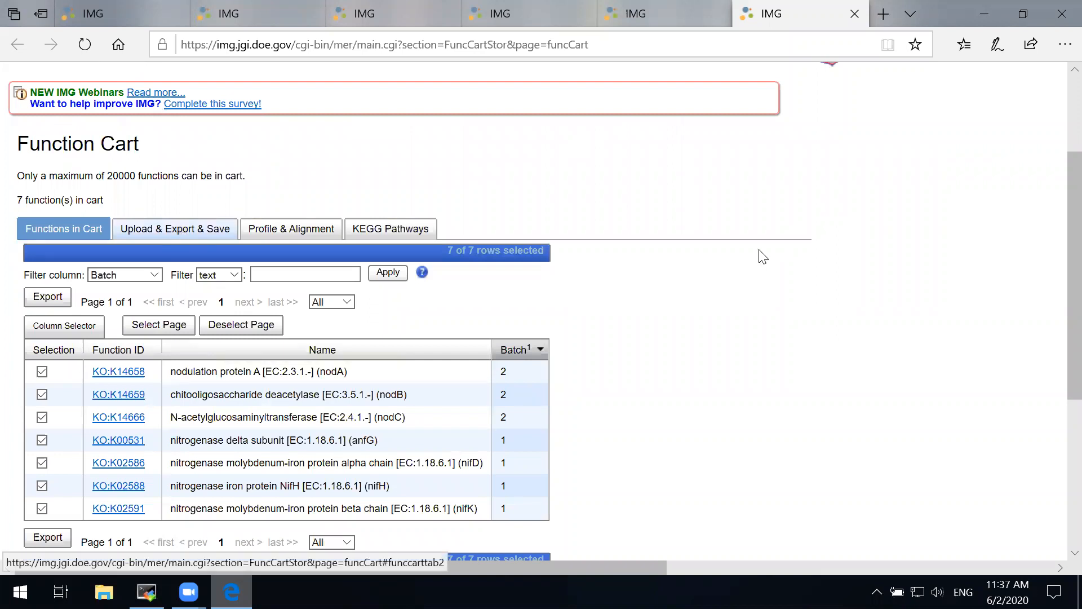
Save all selected cart functions to the workspace as a function set named nitrogen_fixation_nodulation.
click(175, 229)
scroll(756, 254, down, 3)
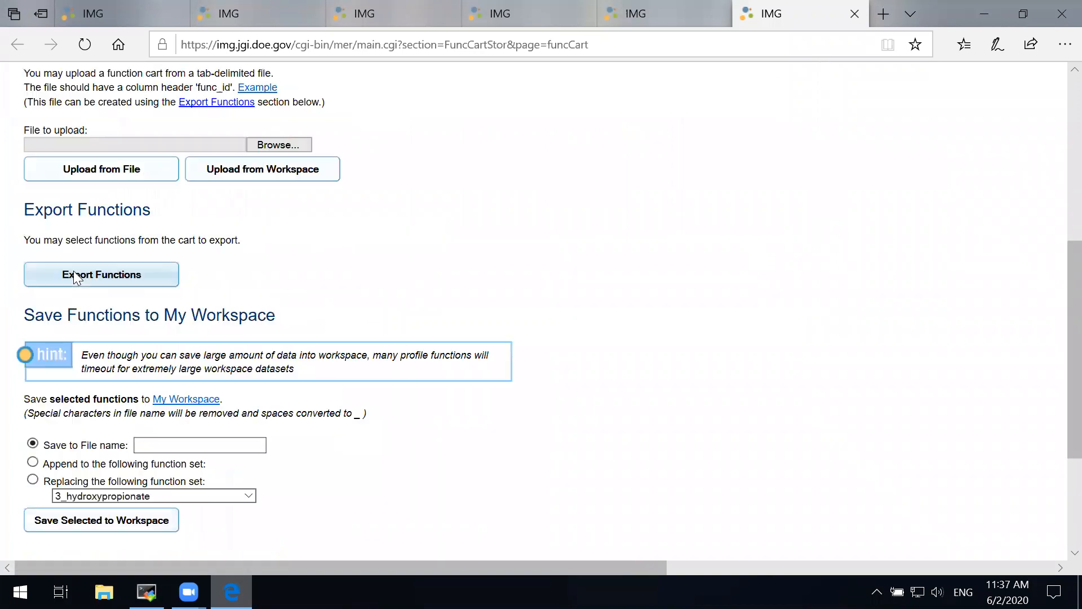
scroll(236, 277, down, 1)
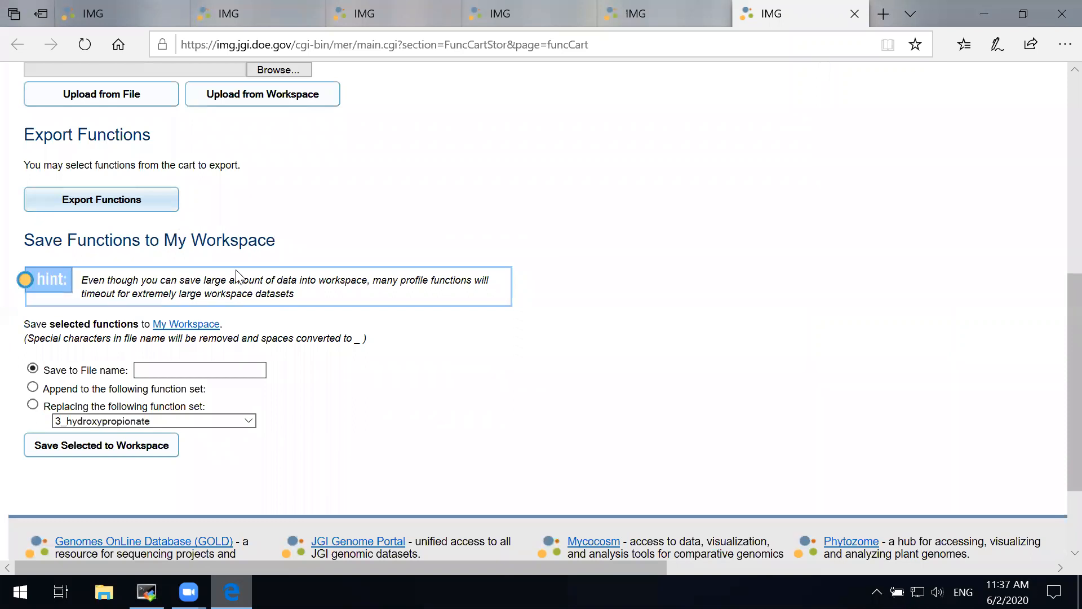
click(178, 369)
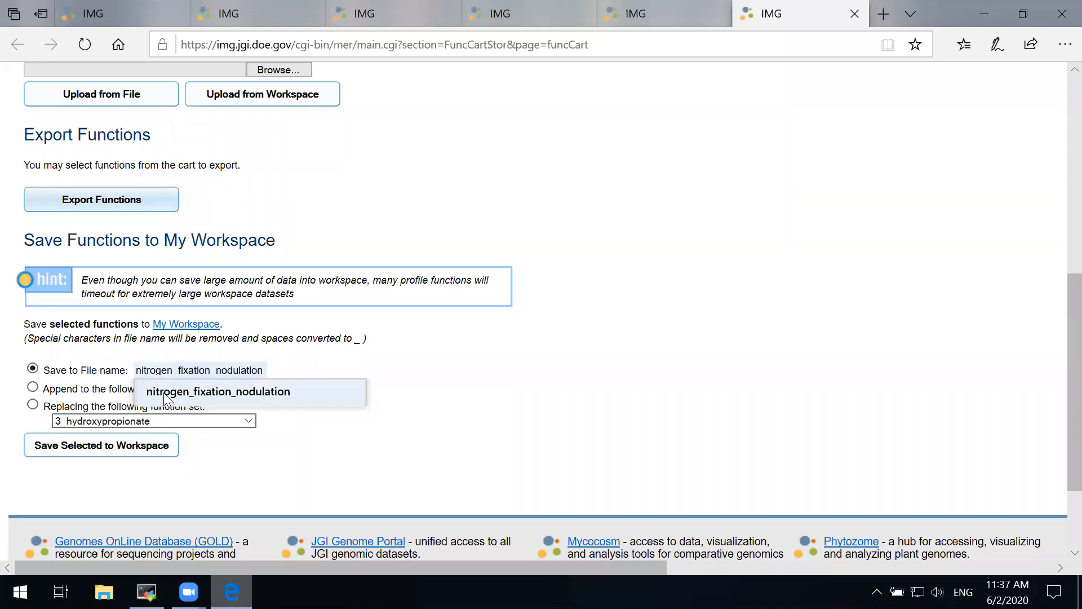
click(243, 392)
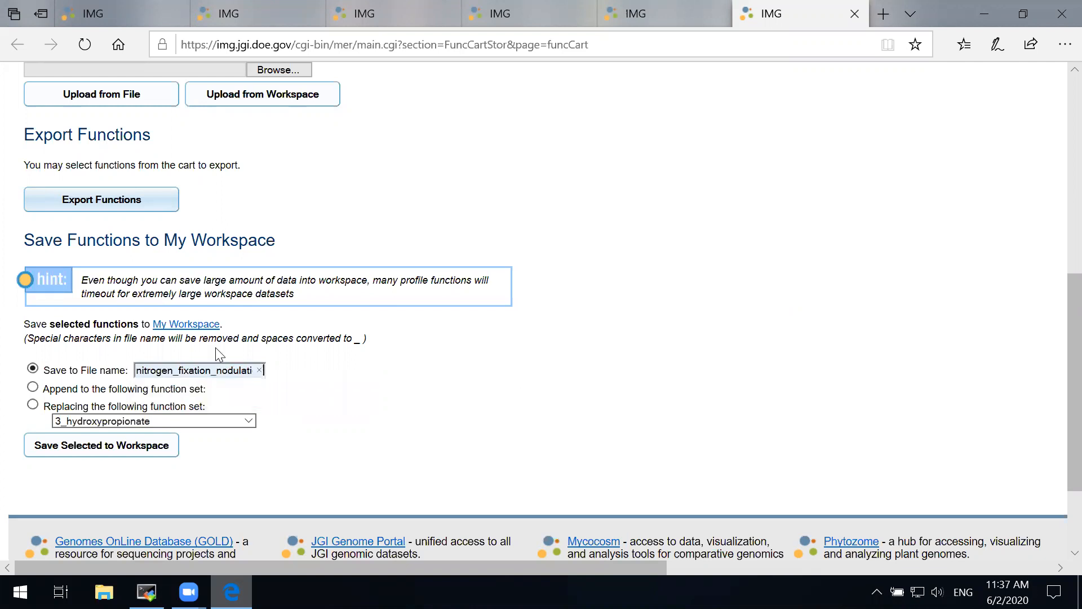
click(104, 450)
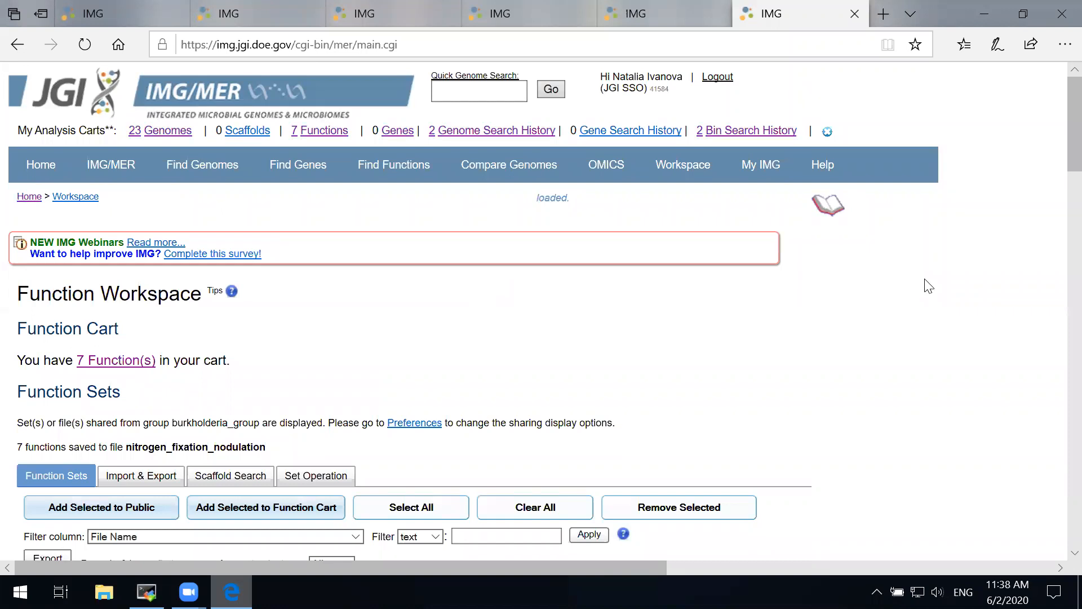
scroll(101, 222, down, 4)
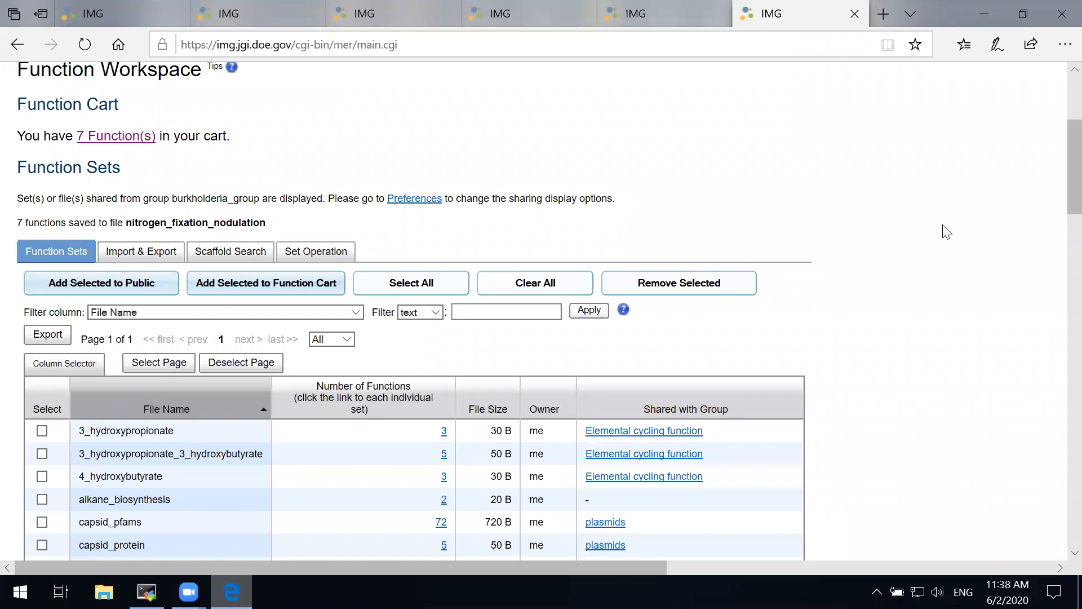
Look through the workspace function sets for the saved nitrogen_fixation_nodulation set.
scroll(946, 232, down, 6)
scroll(946, 232, down, 3)
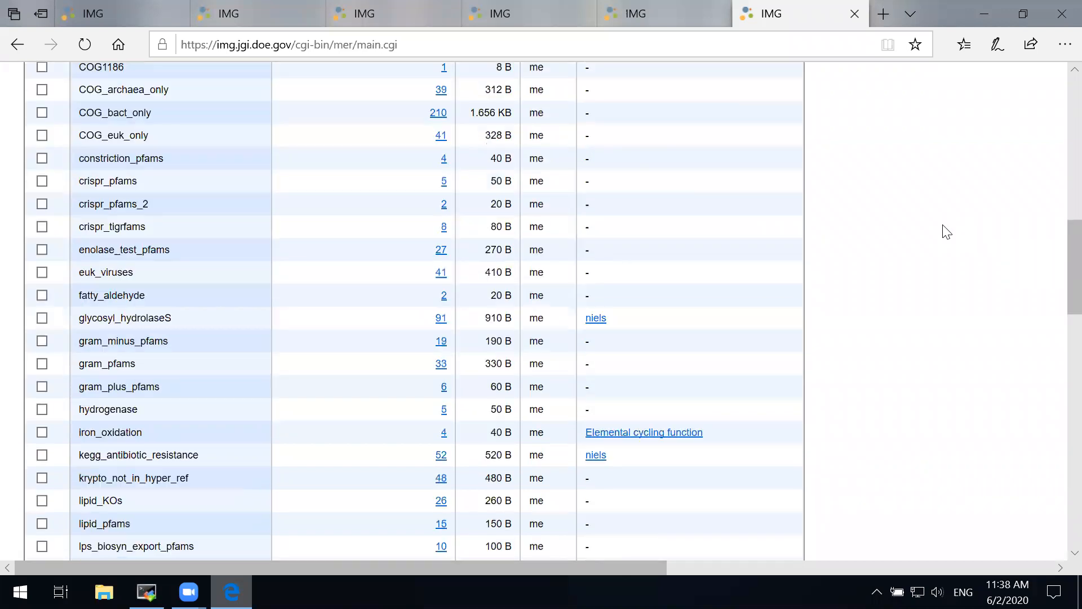
scroll(946, 232, down, 3)
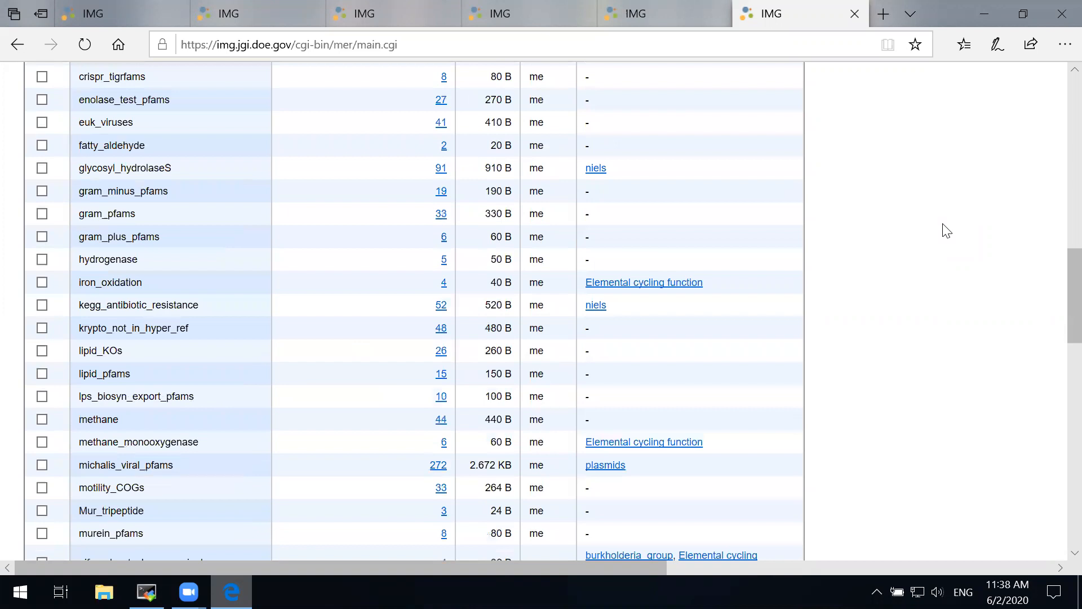
scroll(946, 231, down, 3)
scroll(946, 231, up, 2)
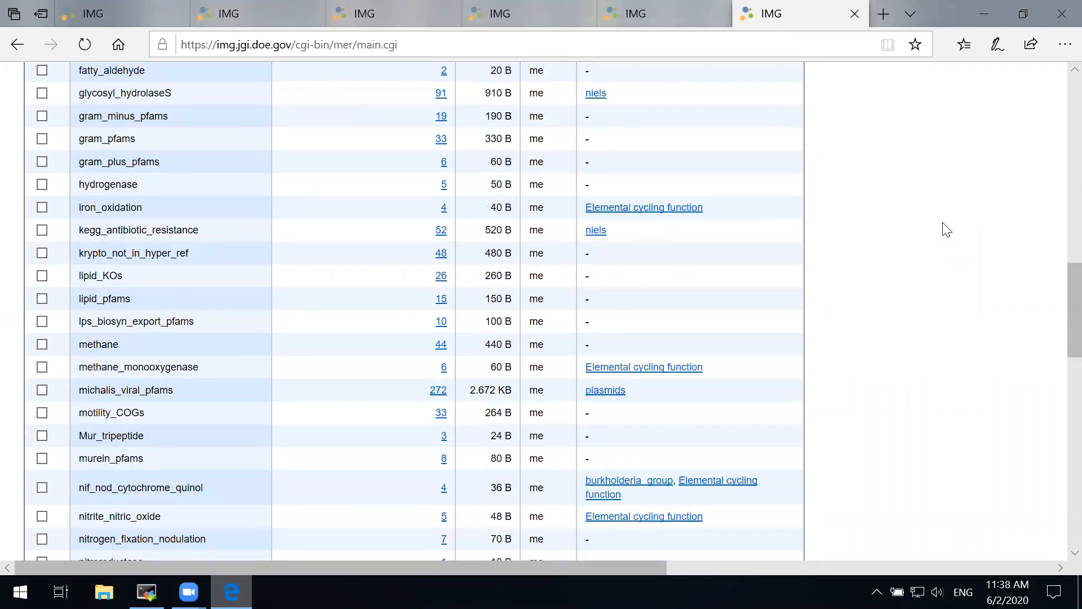
scroll(948, 230, up, 6)
scroll(949, 230, up, 7)
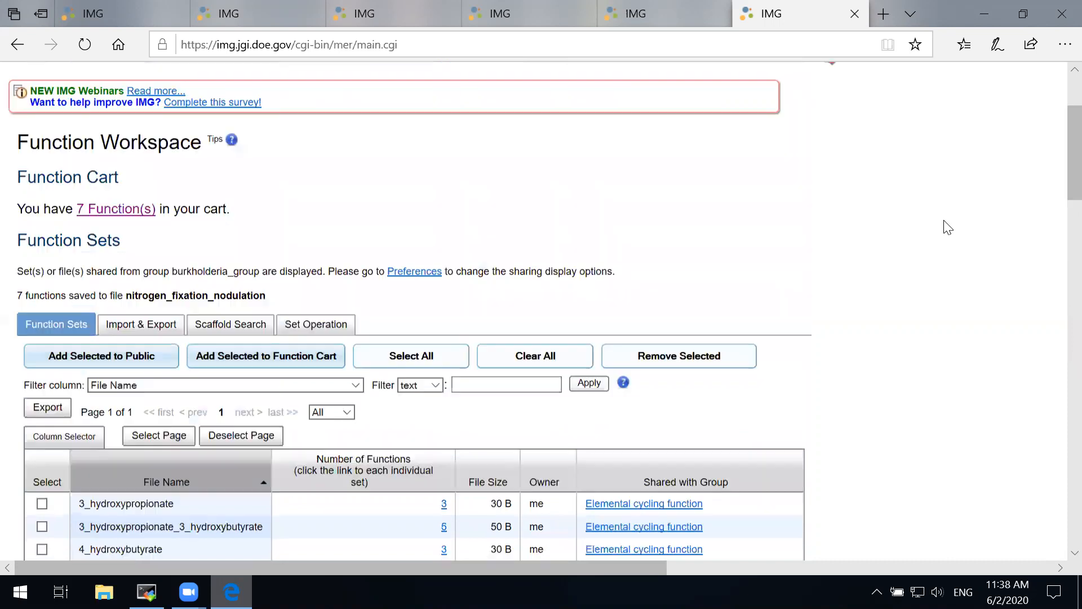
scroll(818, 276, up, 3)
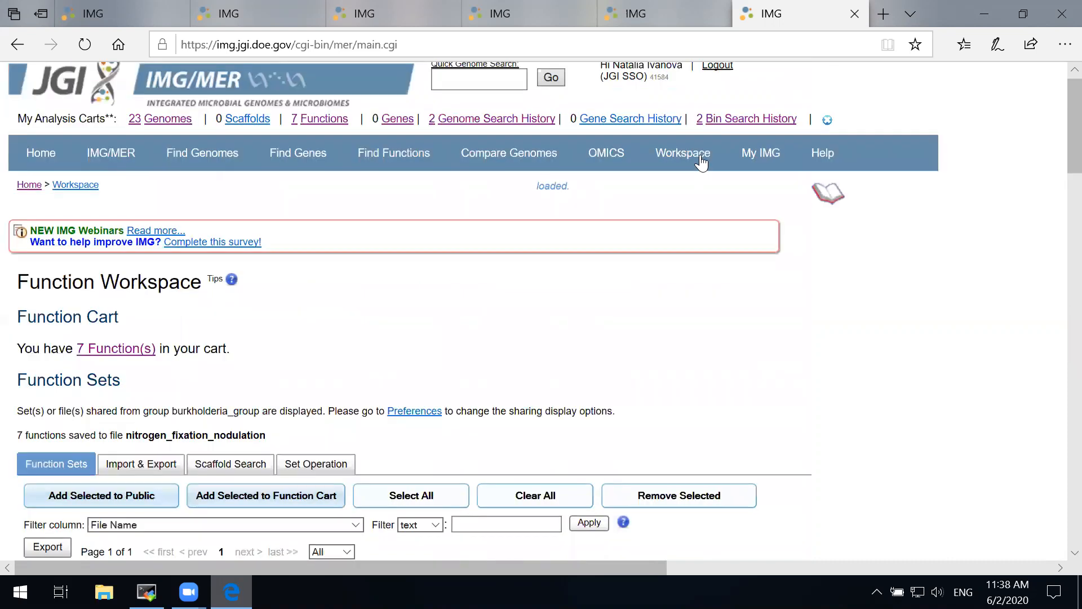
Open the workspace's Scaffold Sets list.
mouse_move(700, 163)
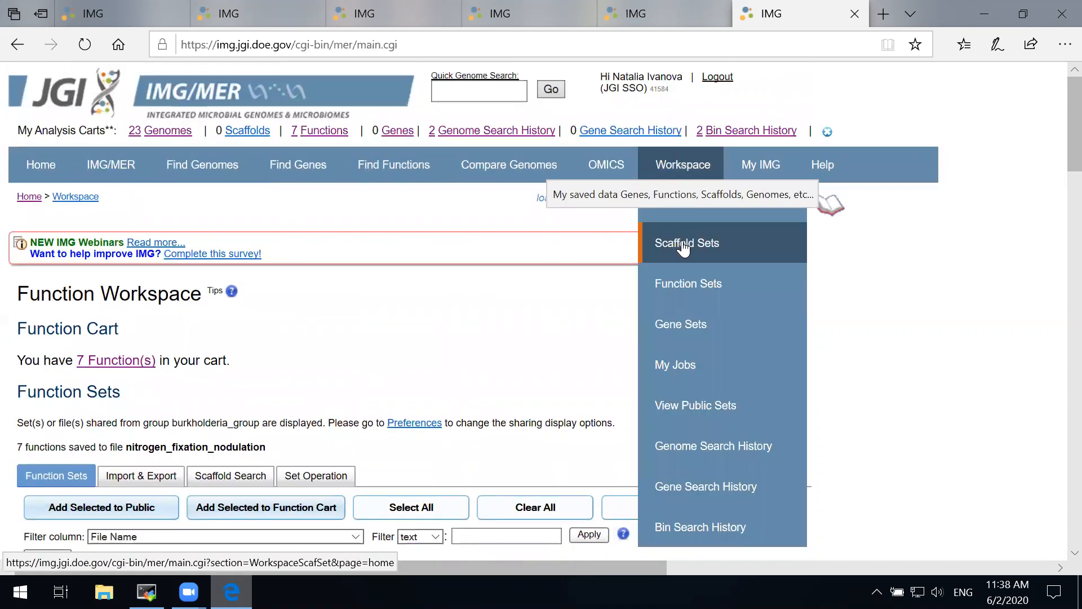
click(684, 246)
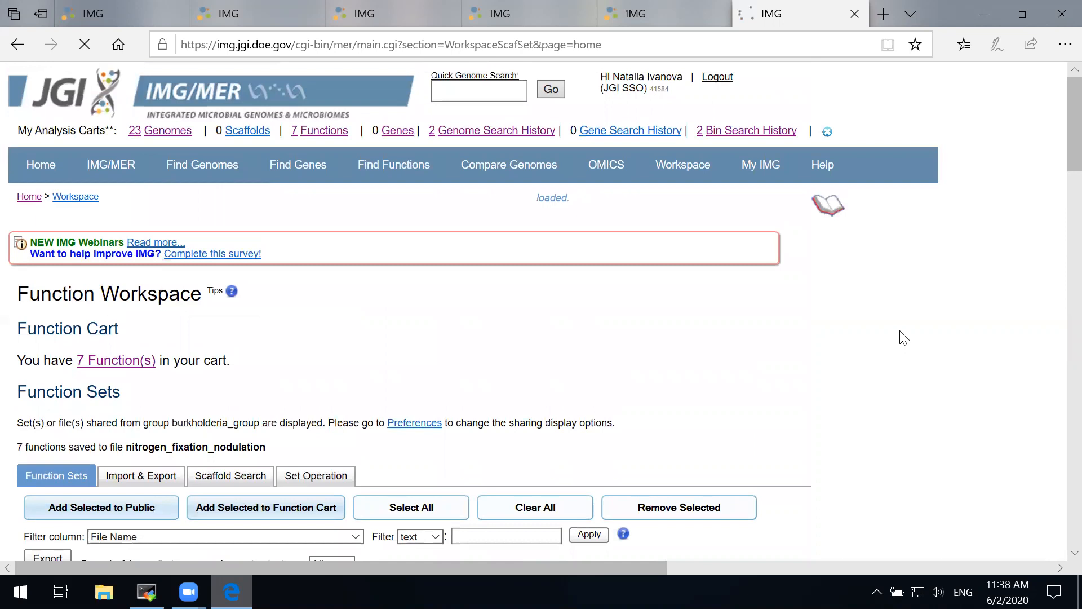
scroll(899, 330, down, 5)
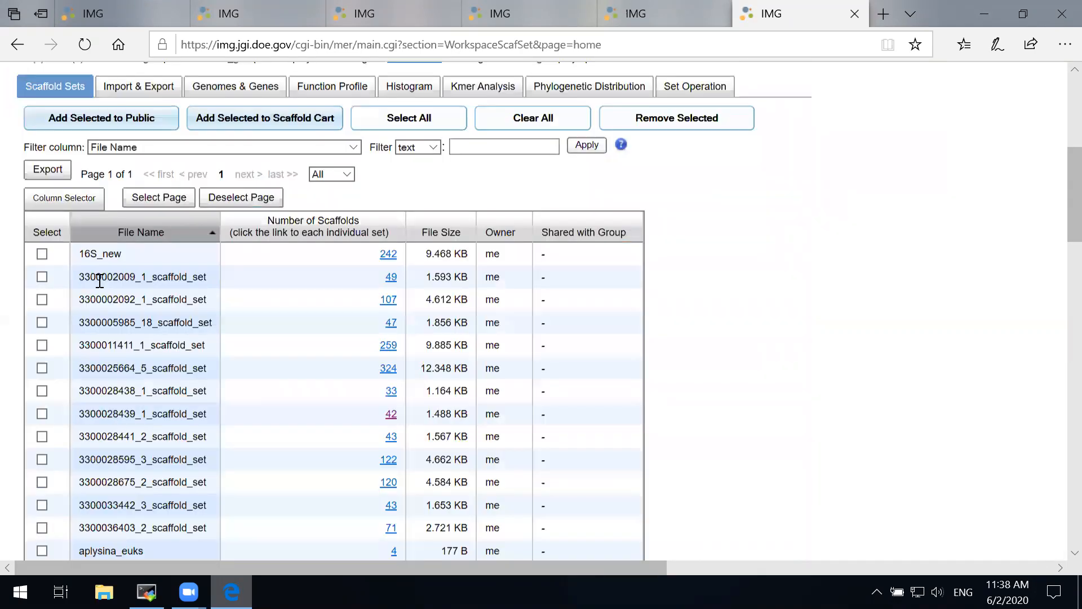
scroll(43, 198, down, 2)
click(42, 193)
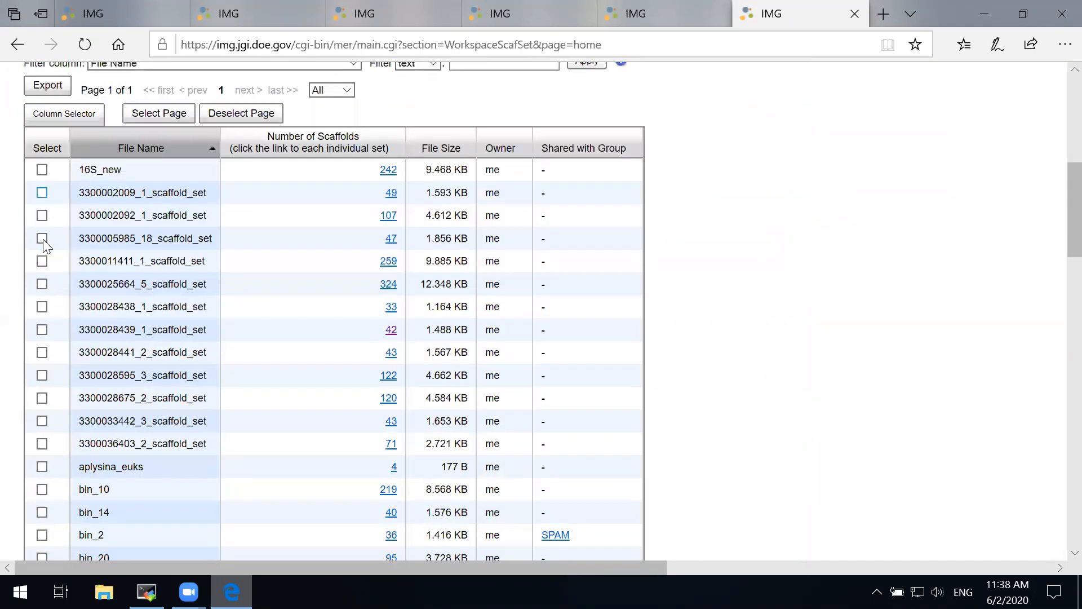
scroll(43, 243, up, 1)
click(42, 280)
click(42, 303)
click(42, 326)
click(43, 356)
click(44, 375)
click(43, 396)
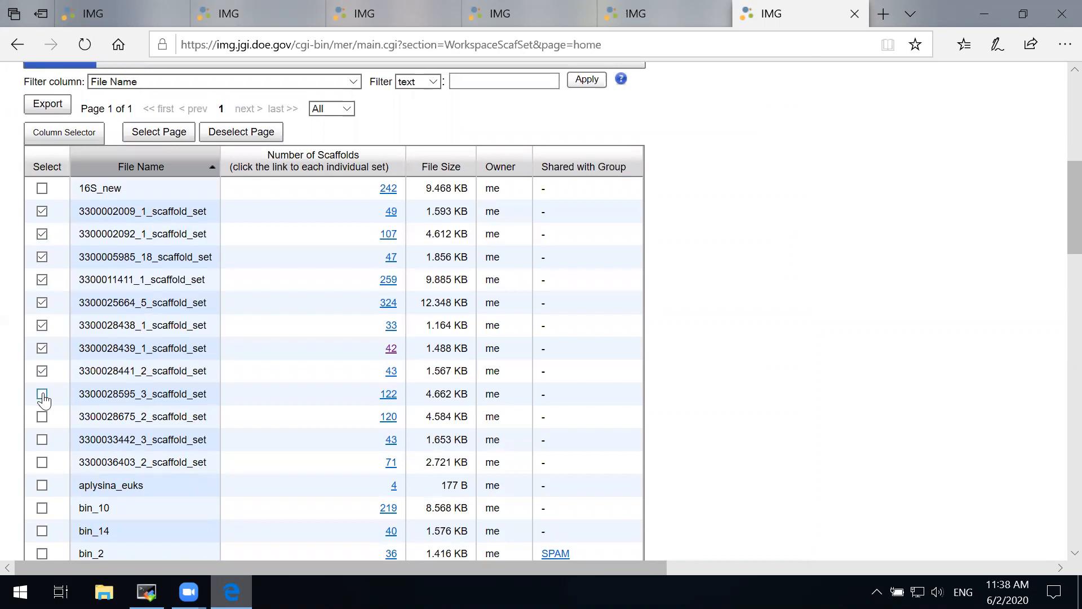
click(43, 419)
click(42, 440)
click(43, 462)
scroll(308, 129, up, 1)
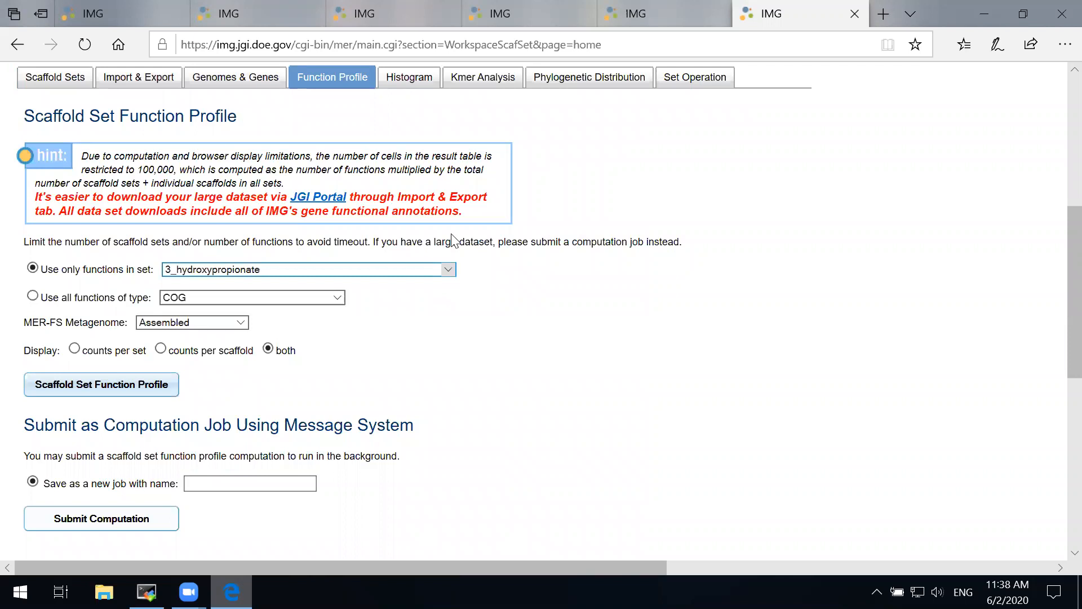
Limit the profile to functions in the nitrogen_fixation_nodulation set and display only counts per set.
click(448, 269)
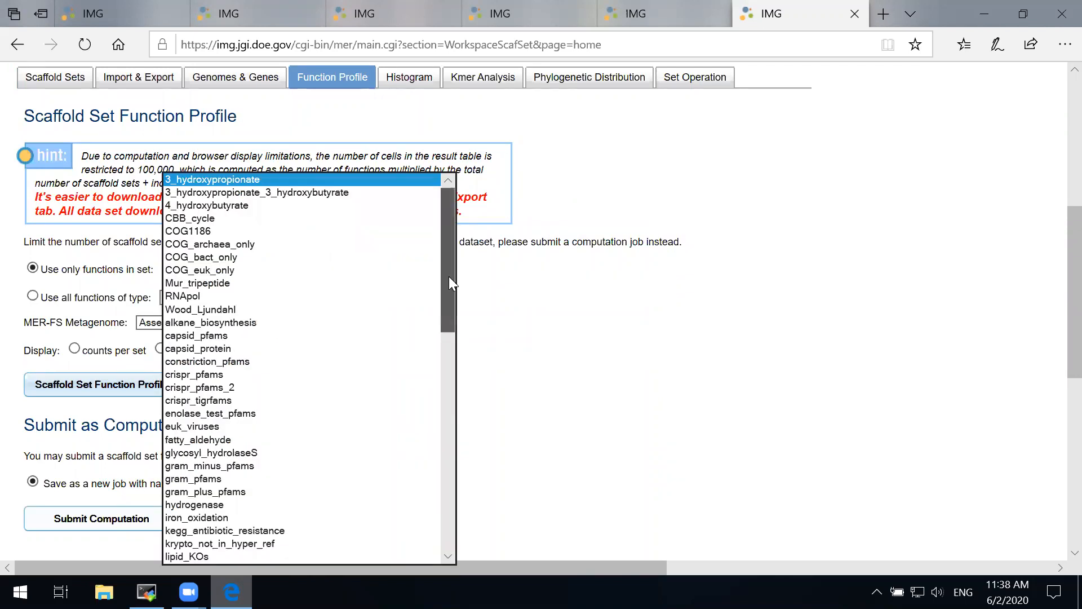
scroll(449, 304, down, 5)
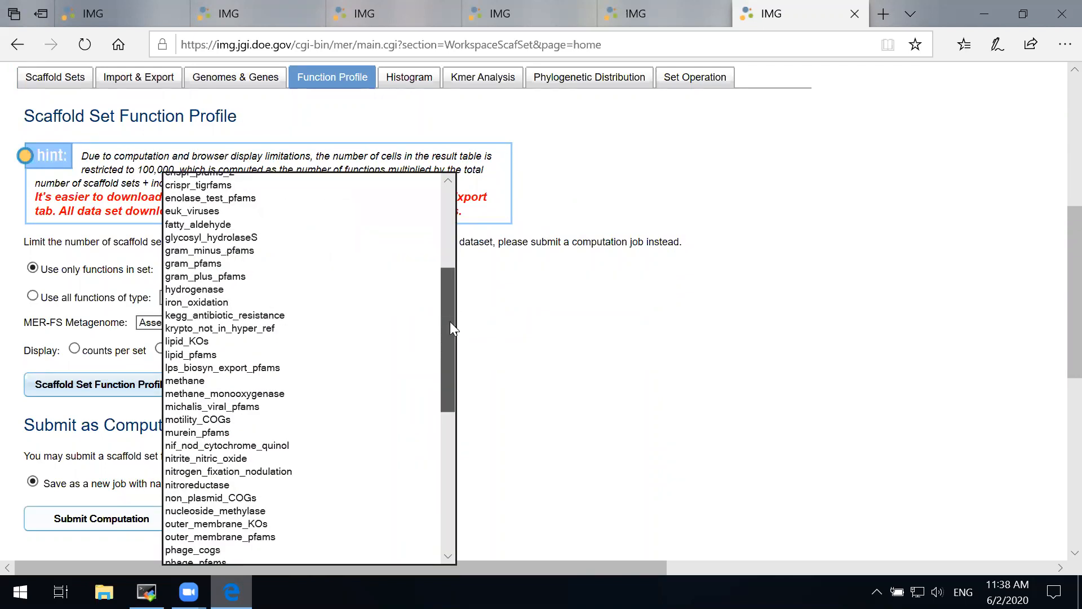
scroll(451, 343, down, 3)
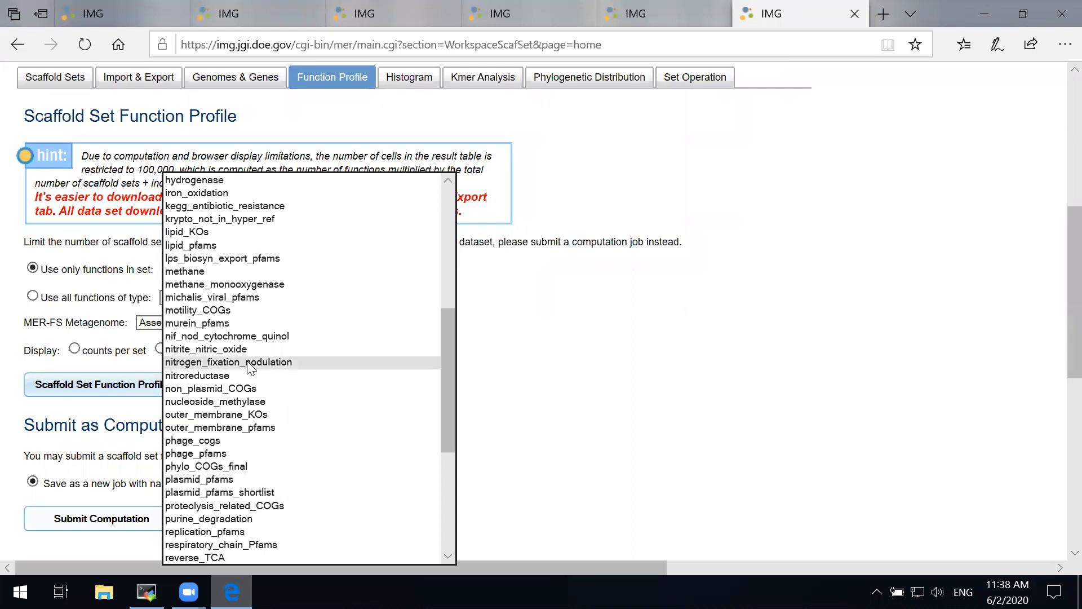
click(382, 362)
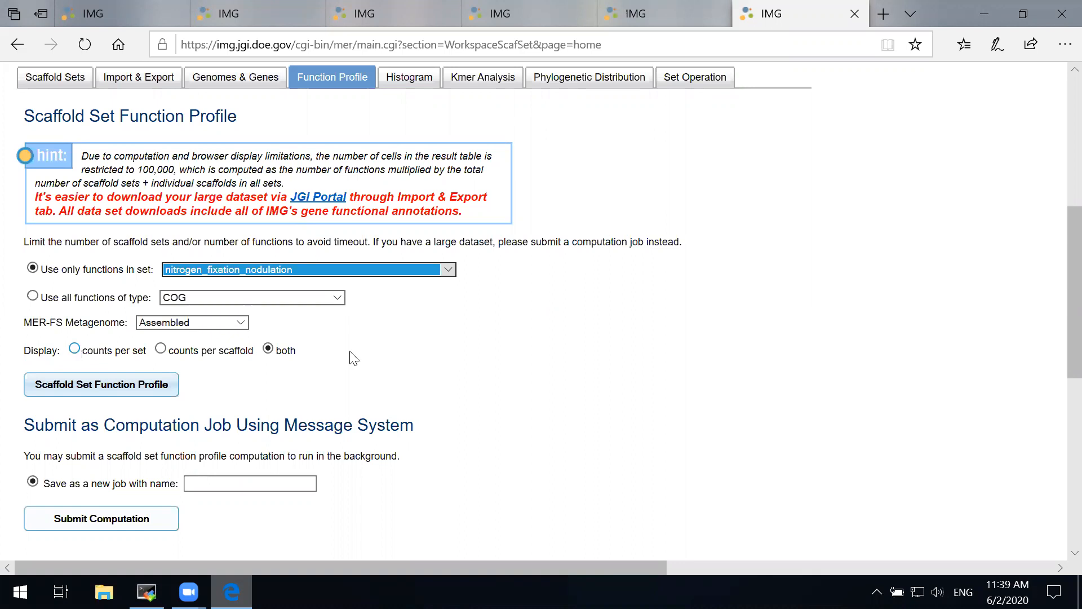
click(126, 350)
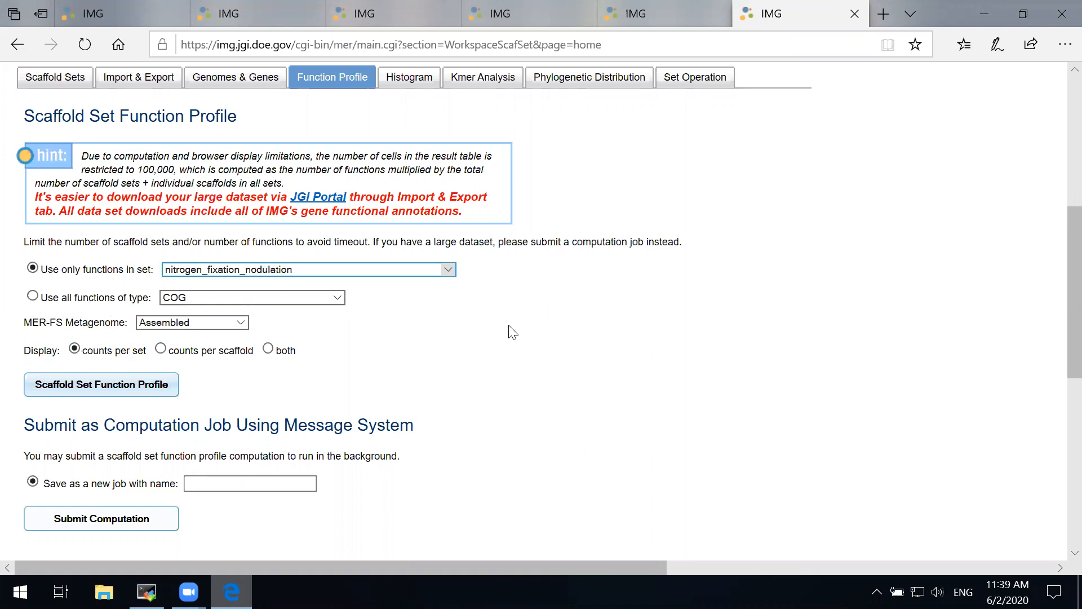
Examine the option to submit the profile as a named background computation job and return to the Workspace navigation.
scroll(353, 350, down, 2)
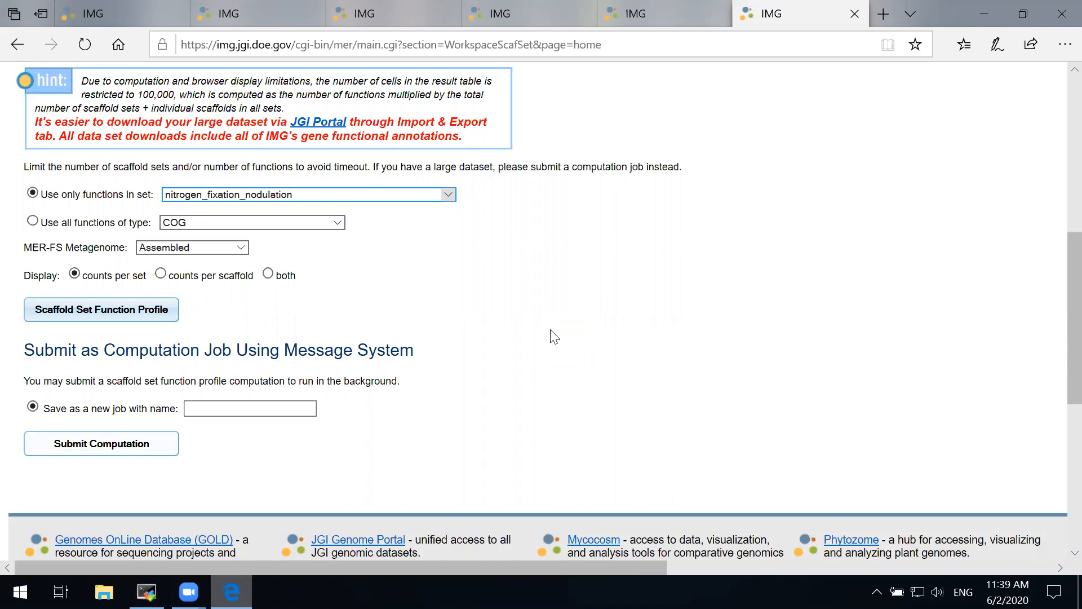
click(212, 410)
scroll(915, 330, up, 5)
scroll(690, 105, up, 1)
mouse_move(688, 102)
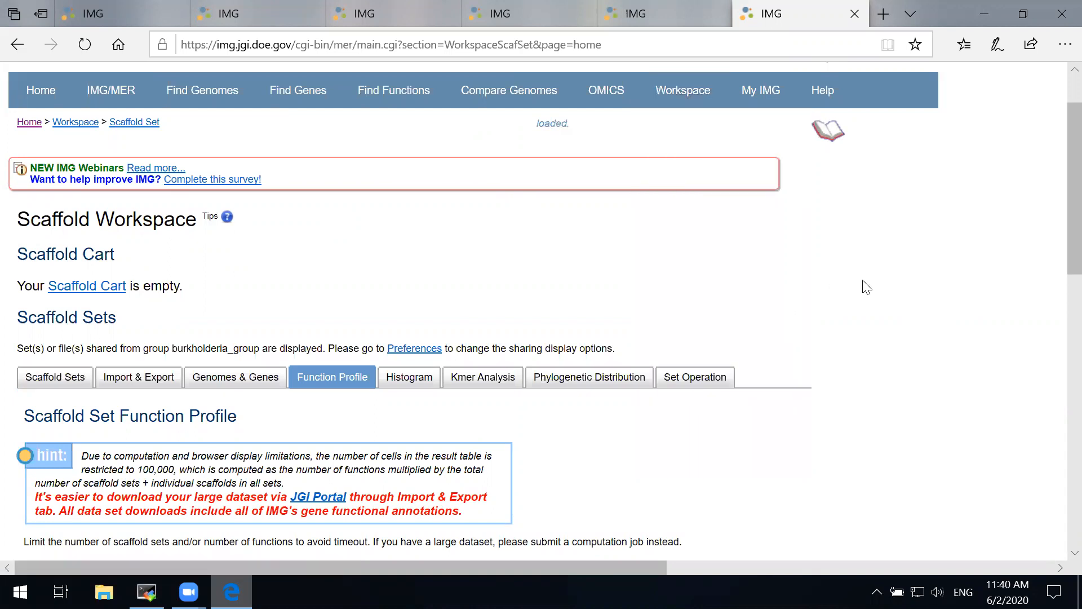
Run the Scaffold Set Function Profile directly for the selected scaffold sets.
scroll(825, 287, down, 4)
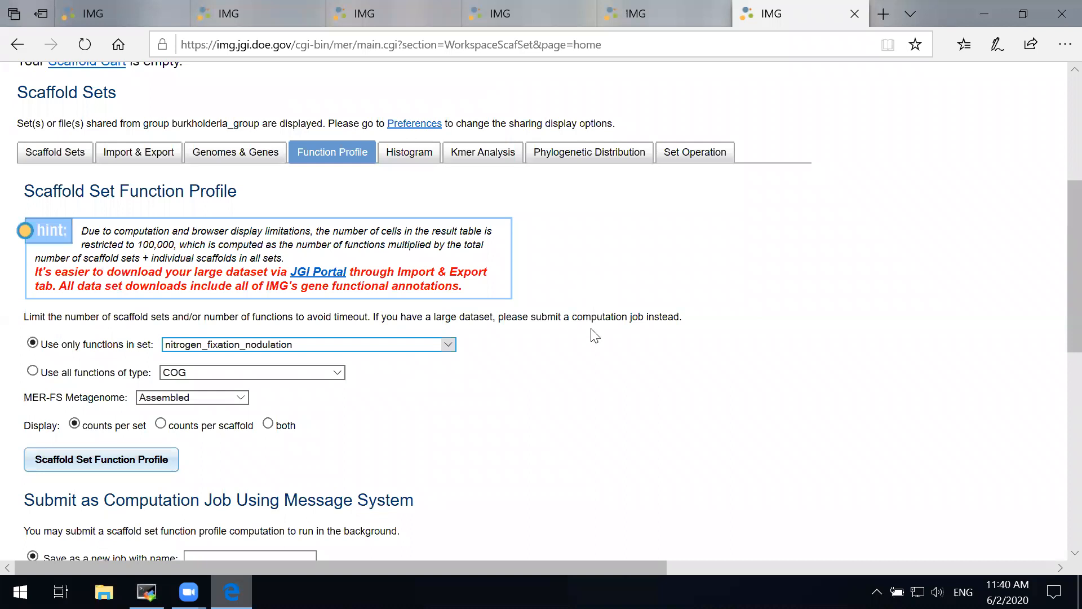
scroll(258, 209, down, 1)
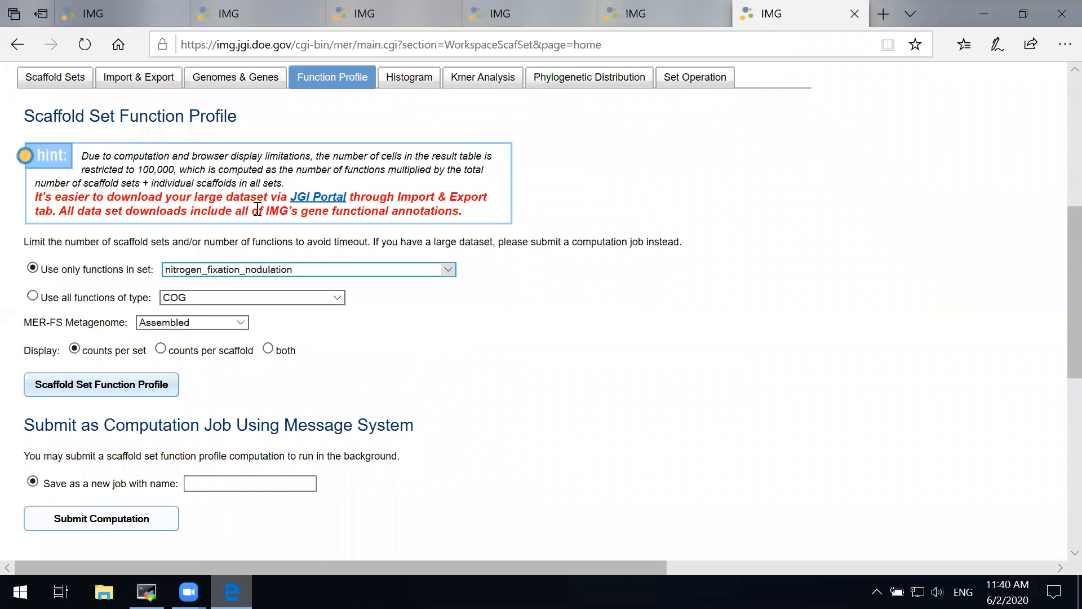
click(117, 388)
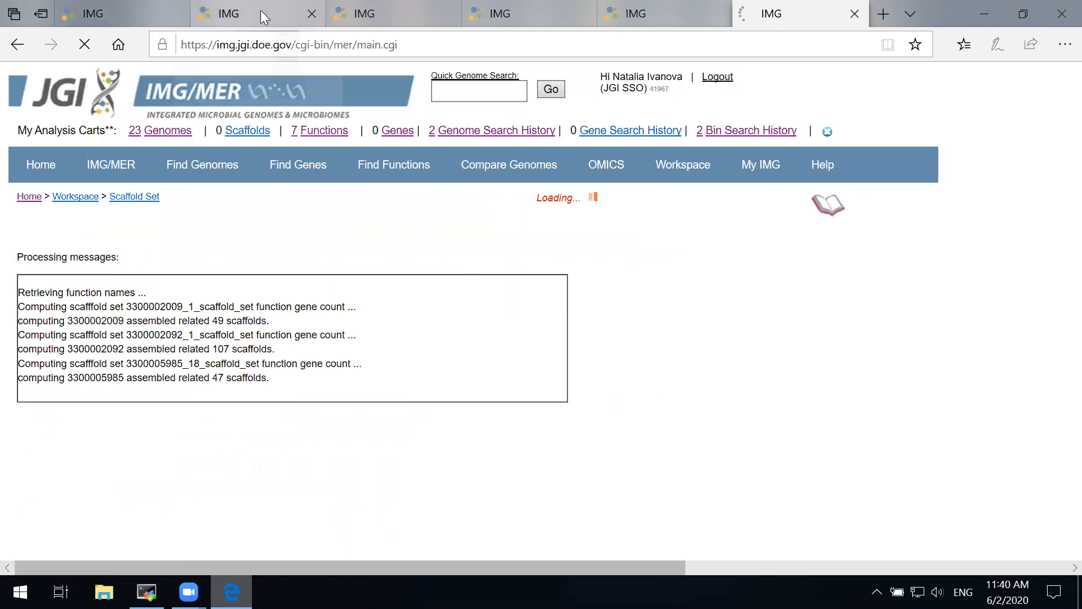
Switch to the earlier scaffold set function profile results and show the functions with 0 count.
mouse_move(261, 10)
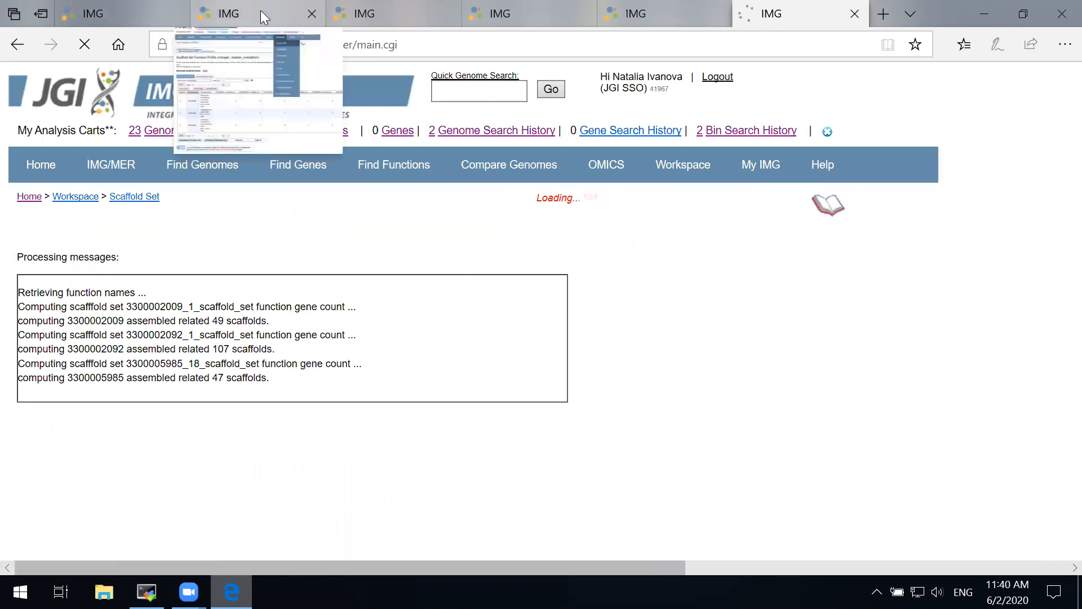
click(261, 10)
drag(206, 566, 65, 566)
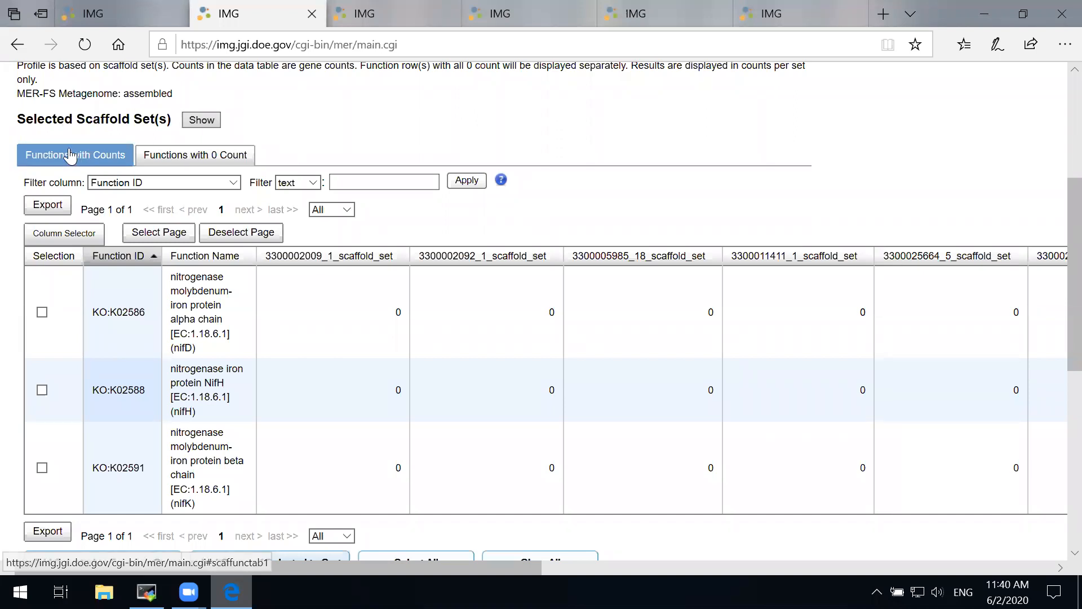
click(212, 162)
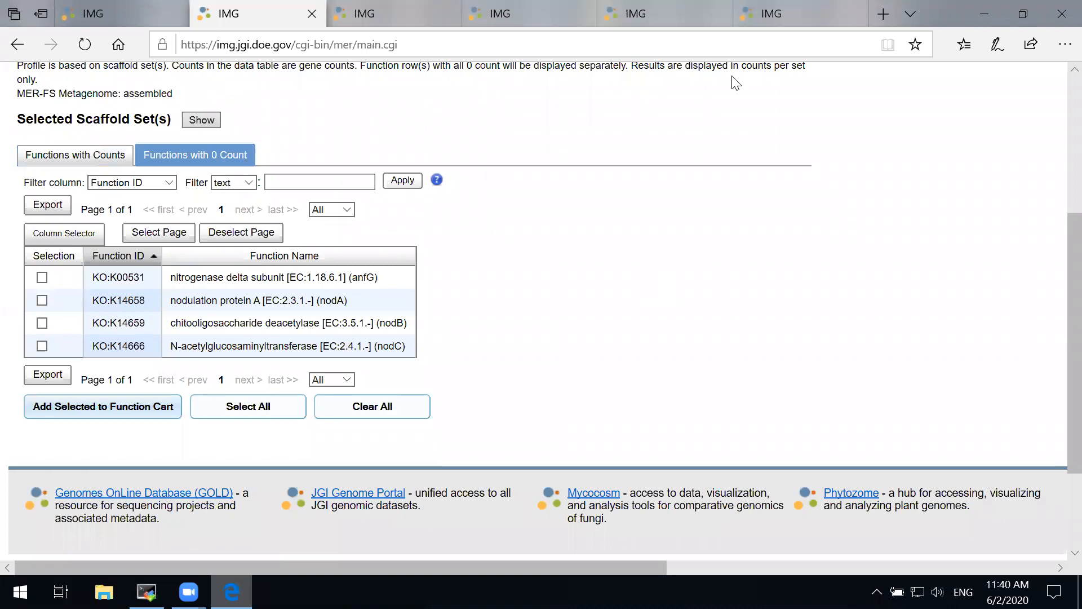
Return to the newly computed profile and compare the nifD, nifH and nifK gene counts across the scaffold sets.
click(791, 9)
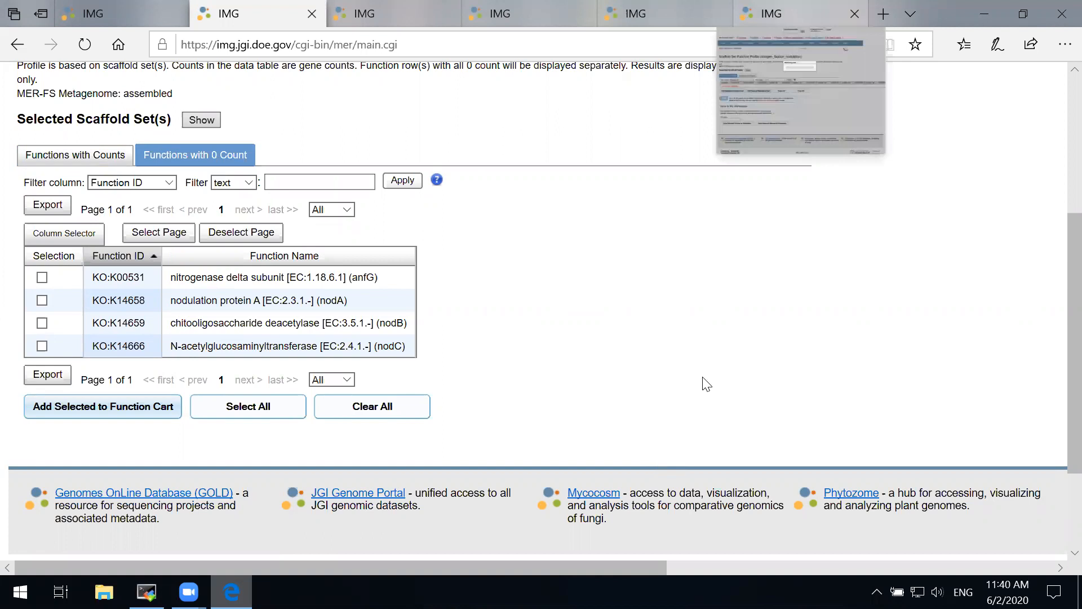
scroll(703, 339, down, 4)
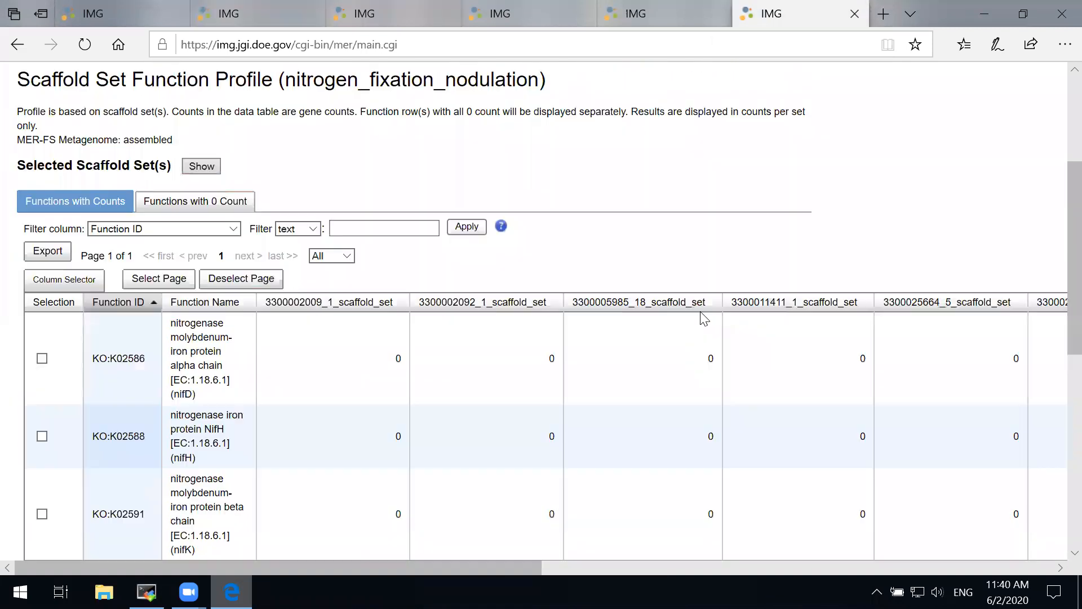
scroll(586, 485, down, 2)
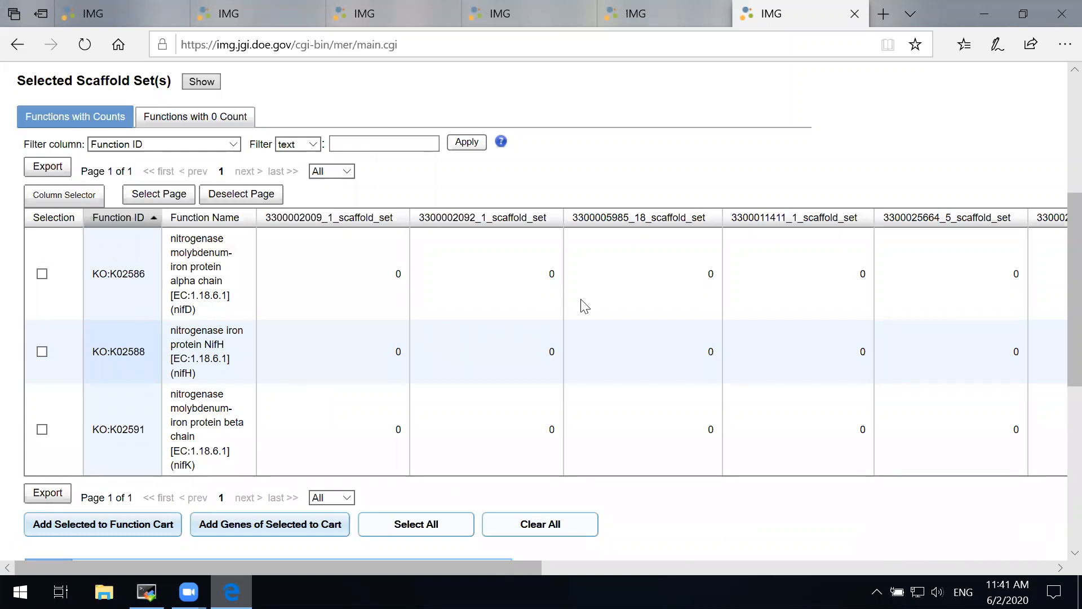
scroll(585, 306, right, 3)
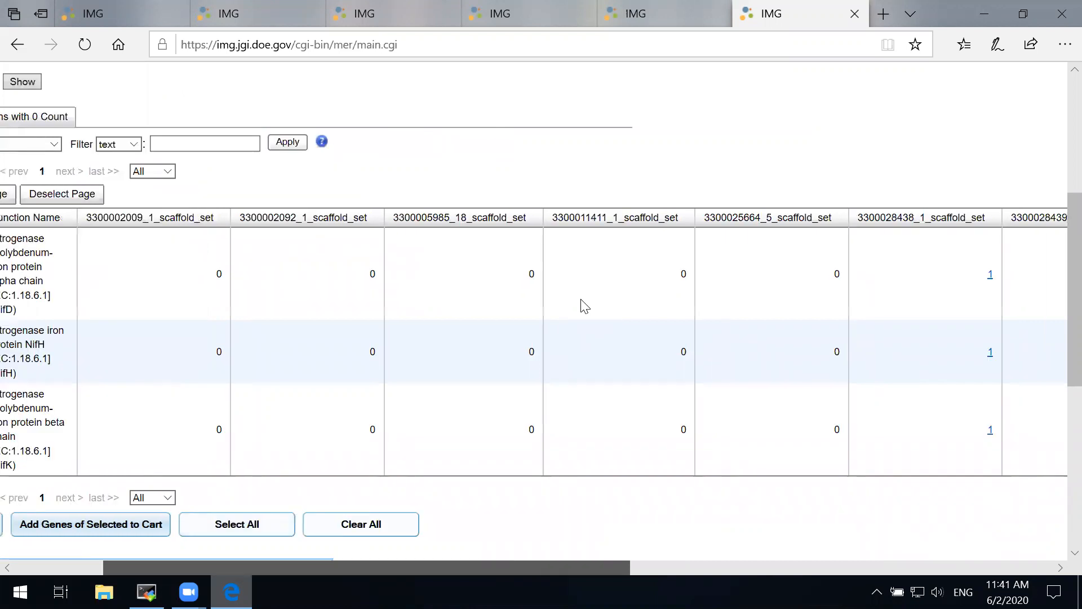
scroll(584, 306, right, 3)
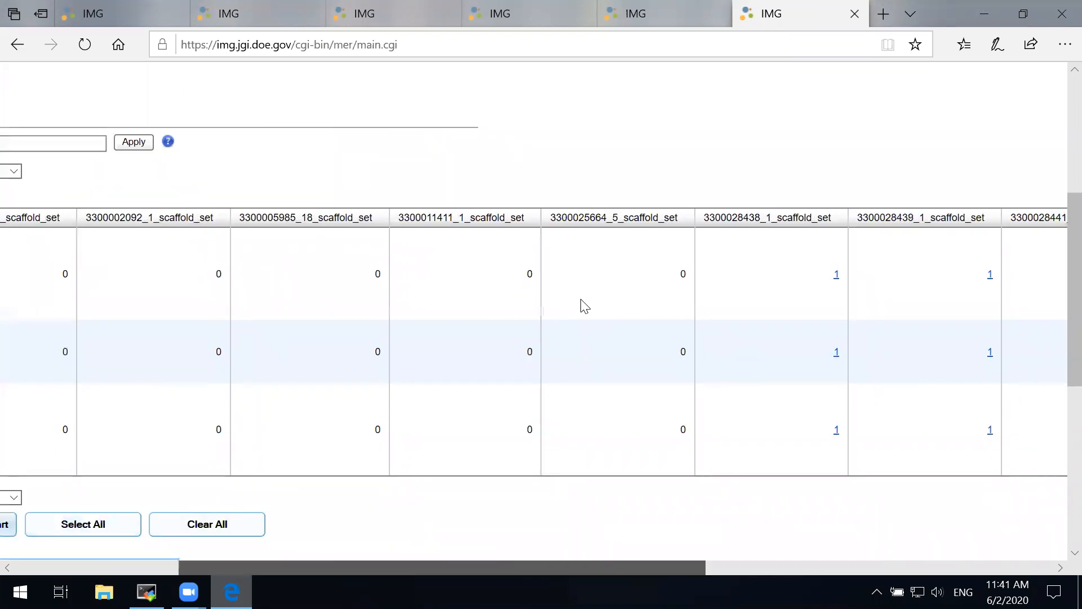
scroll(584, 306, right, 3)
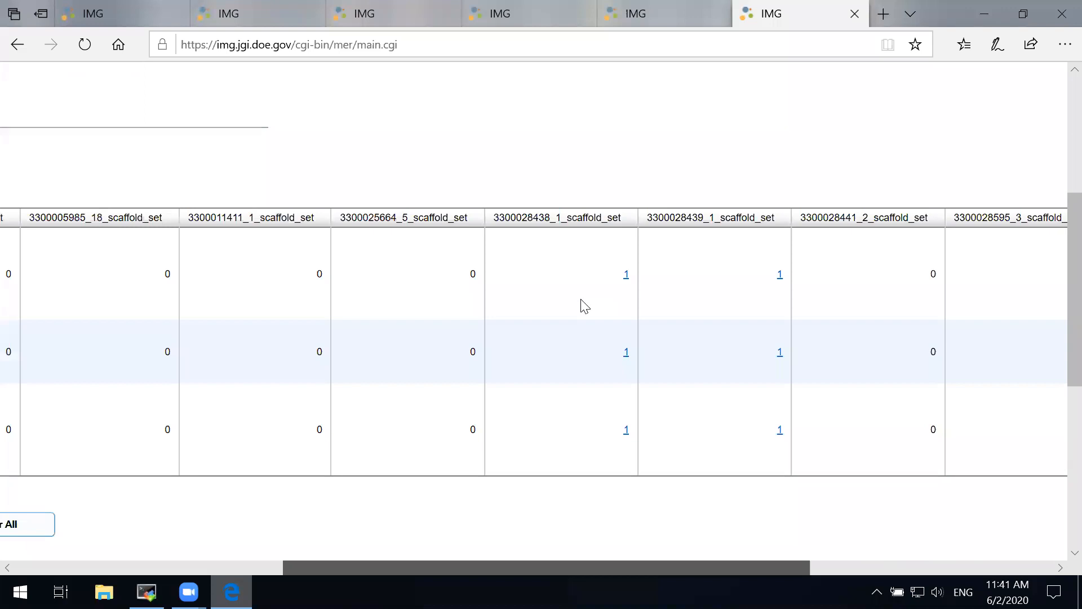
scroll(585, 306, right, 3)
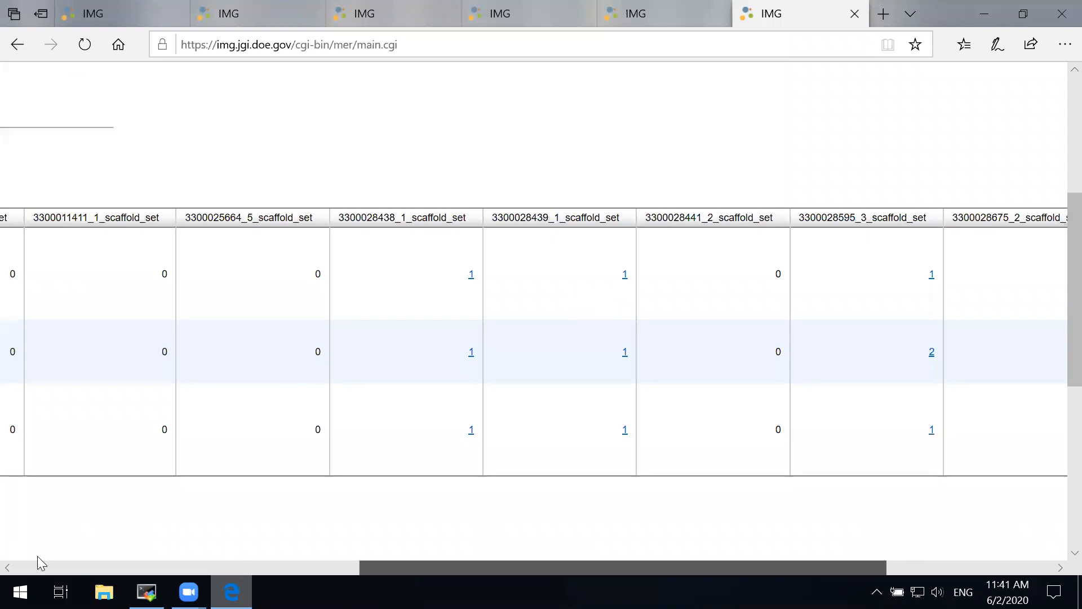
scroll(37, 556, left, 10)
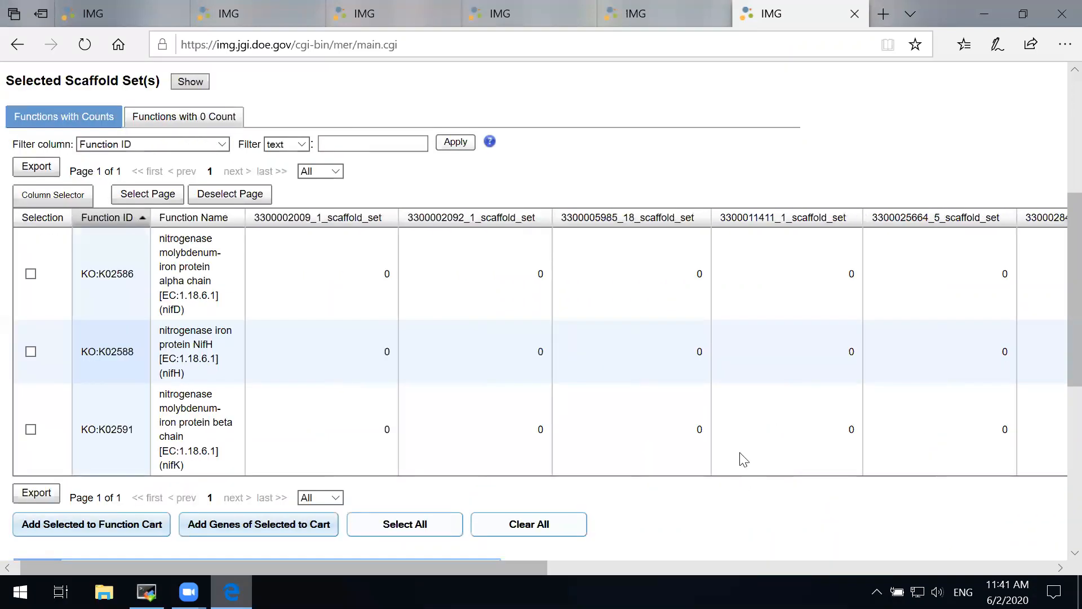
Examine the options for adding selected functions or their genes to a cart or saving them to the workspace.
scroll(744, 459, down, 2)
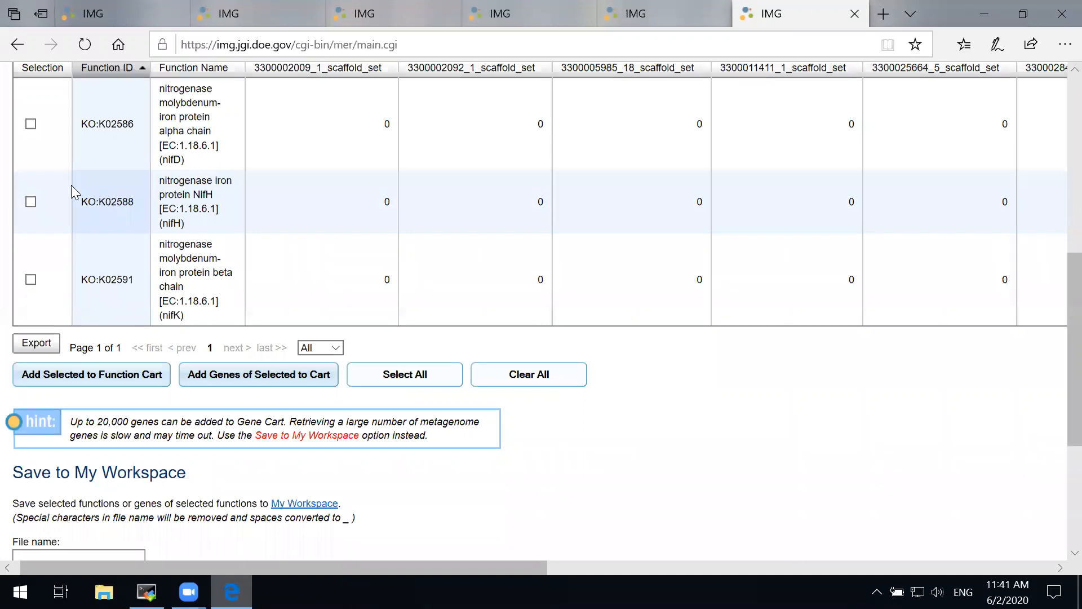
scroll(744, 459, down, 1)
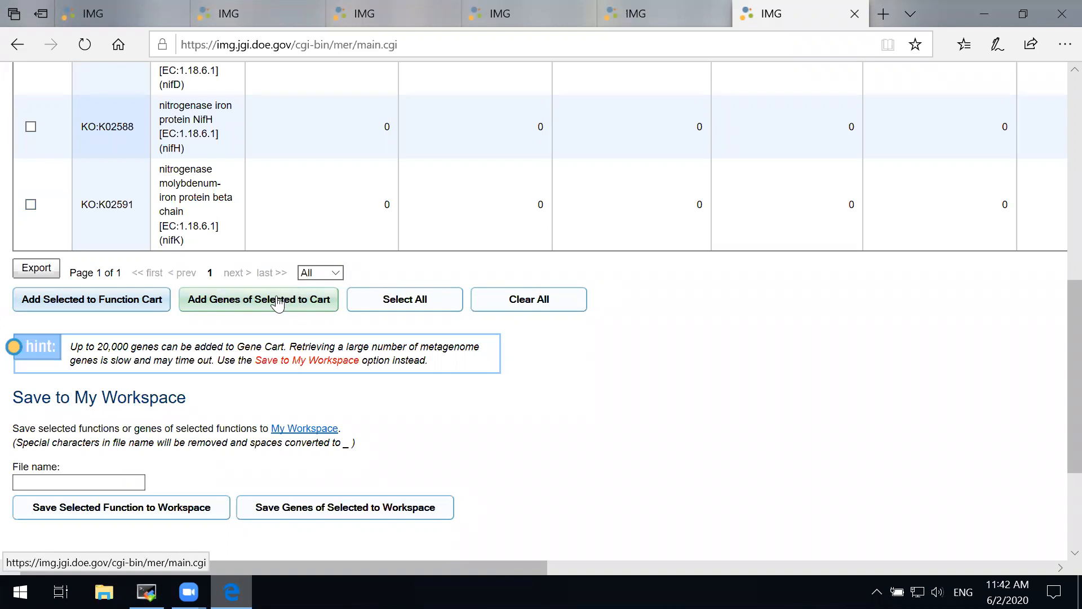
click(96, 483)
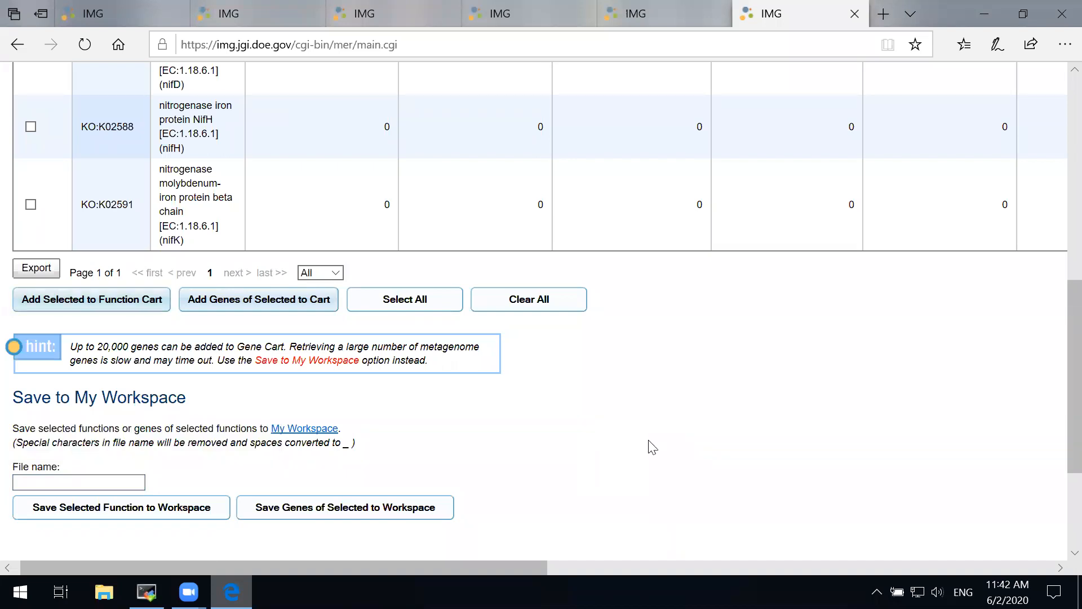
scroll(637, 434, up, 5)
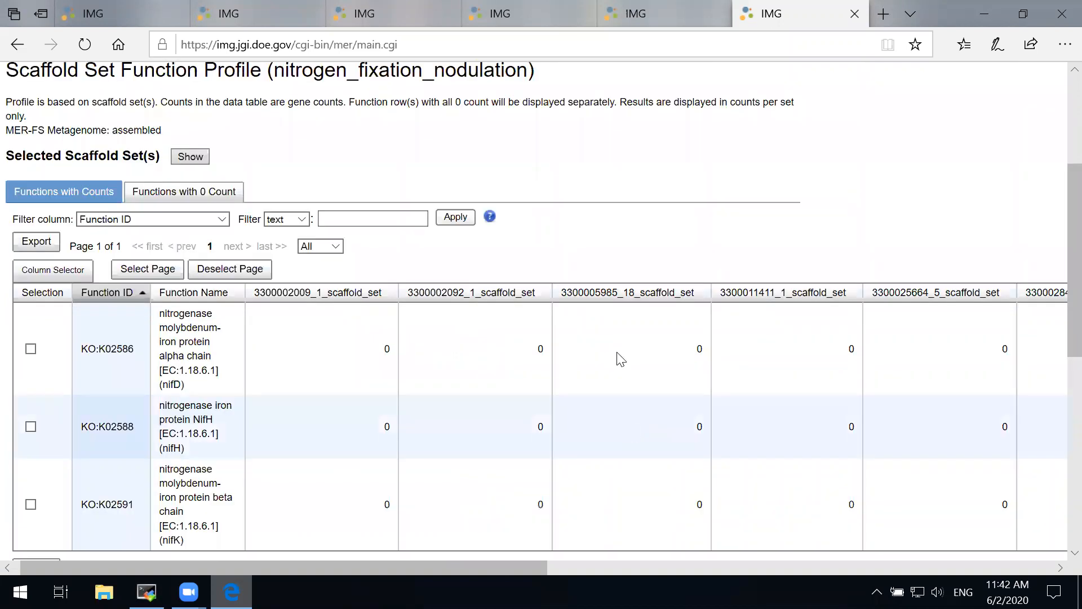
scroll(620, 358, down, 2)
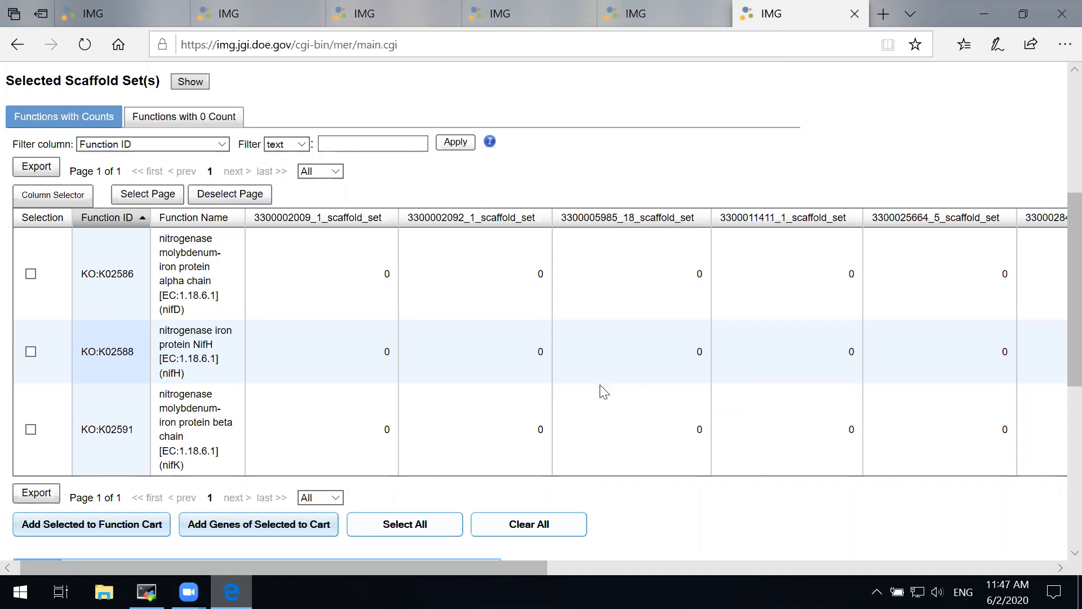
scroll(504, 321, up, 4)
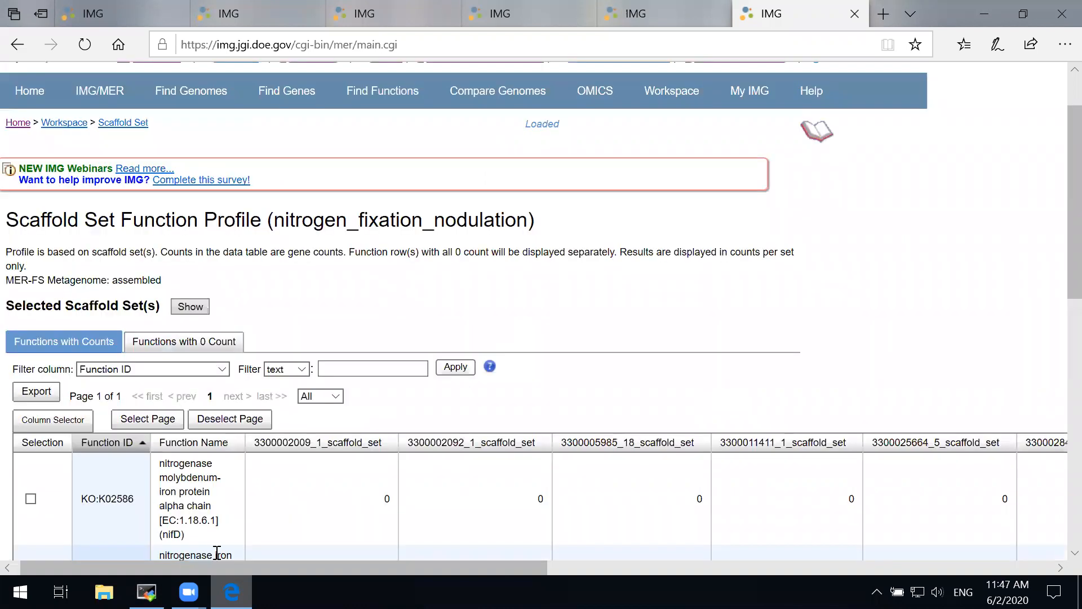
scroll(809, 263, left, 1)
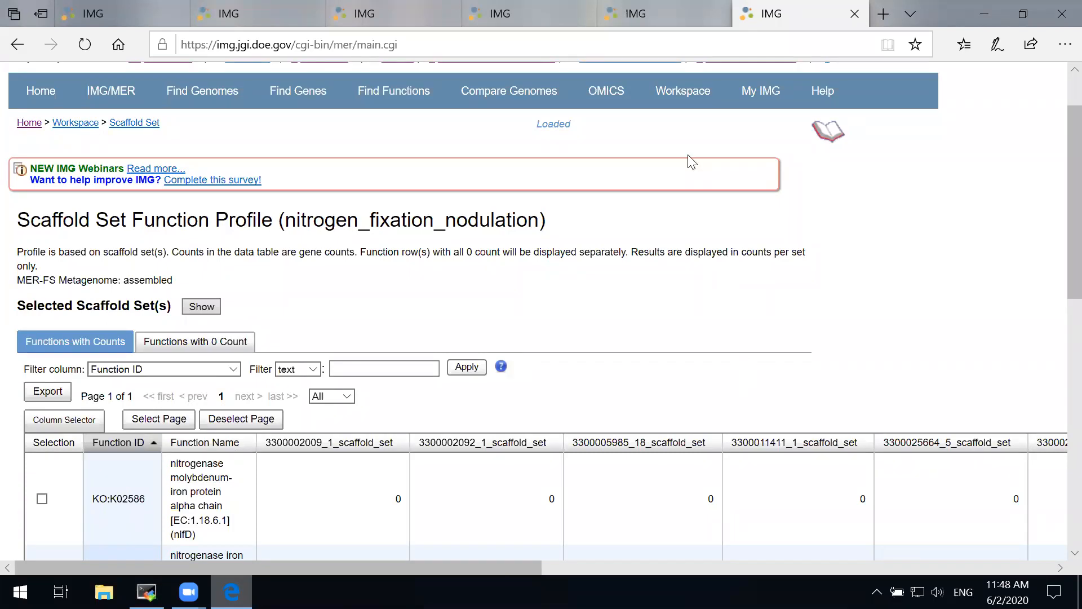
mouse_move(683, 97)
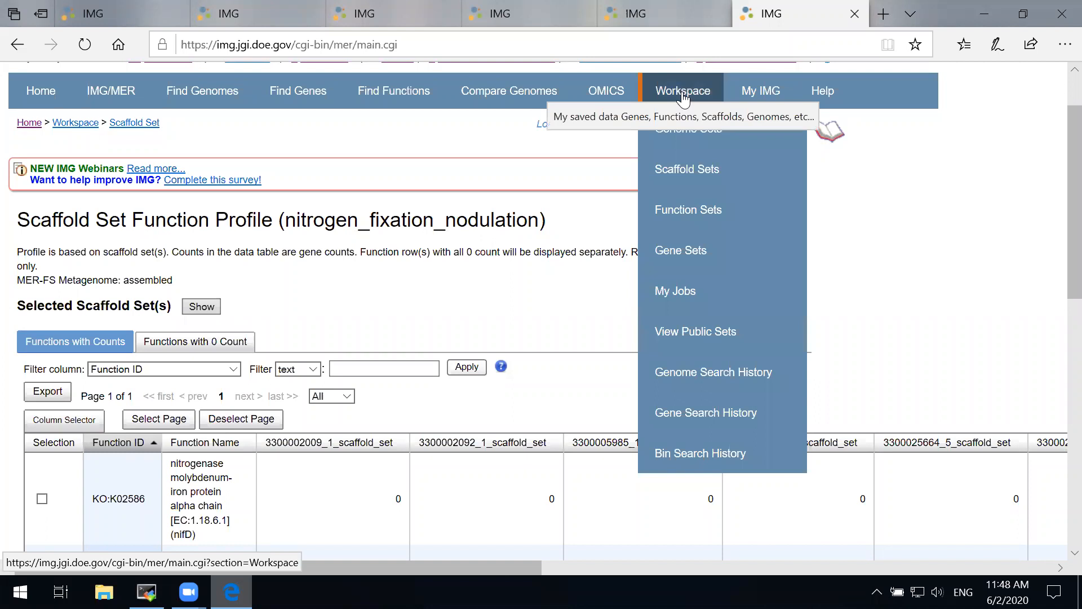
click(688, 175)
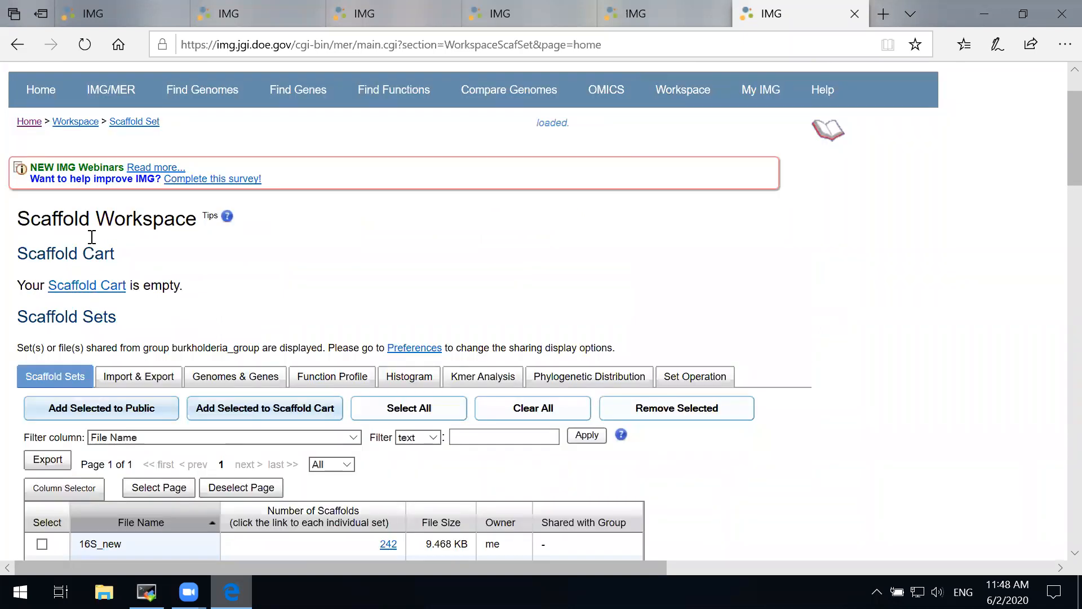
scroll(34, 214, down, 6)
click(42, 193)
click(42, 235)
click(42, 257)
click(42, 280)
click(42, 303)
click(43, 326)
click(42, 348)
click(42, 371)
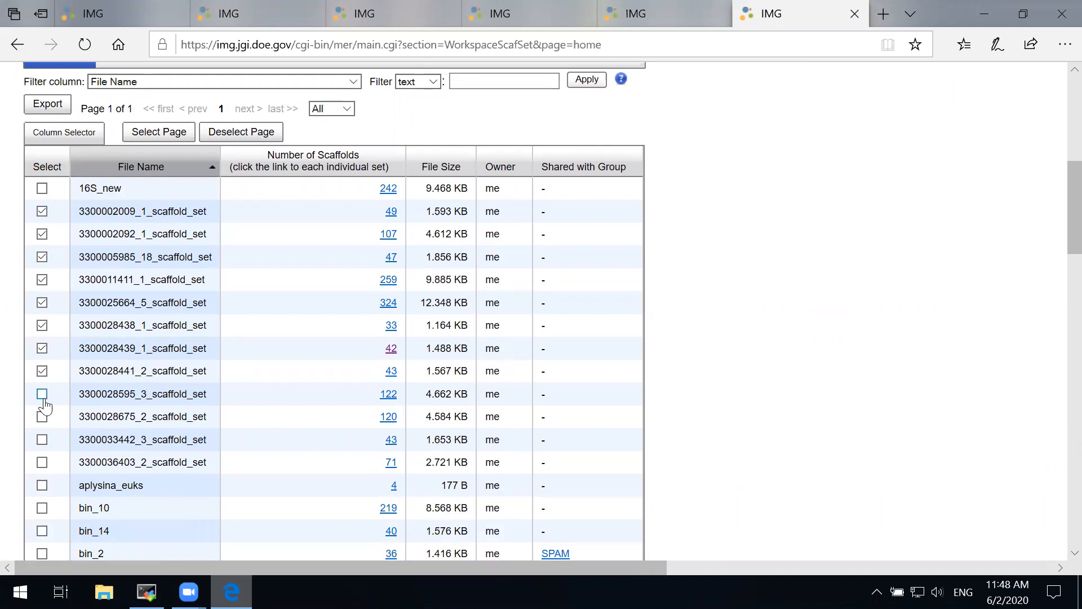
click(42, 394)
click(42, 416)
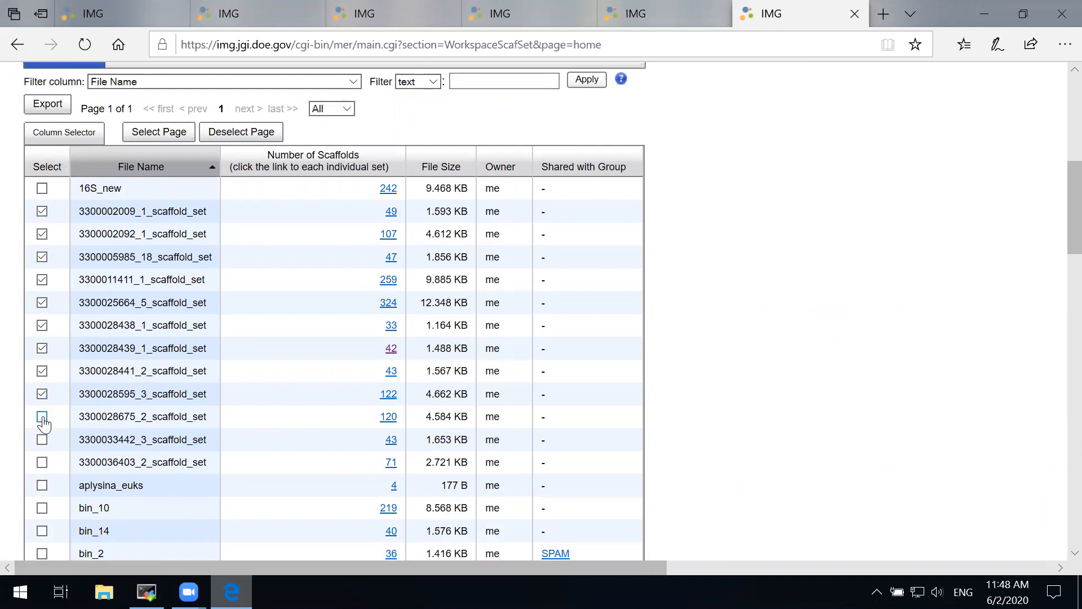
click(43, 462)
Try to save all genomes of the selected scaffold sets to the workspace under the file name metagenomes_with_brady_mags.
scroll(251, 155, up, 3)
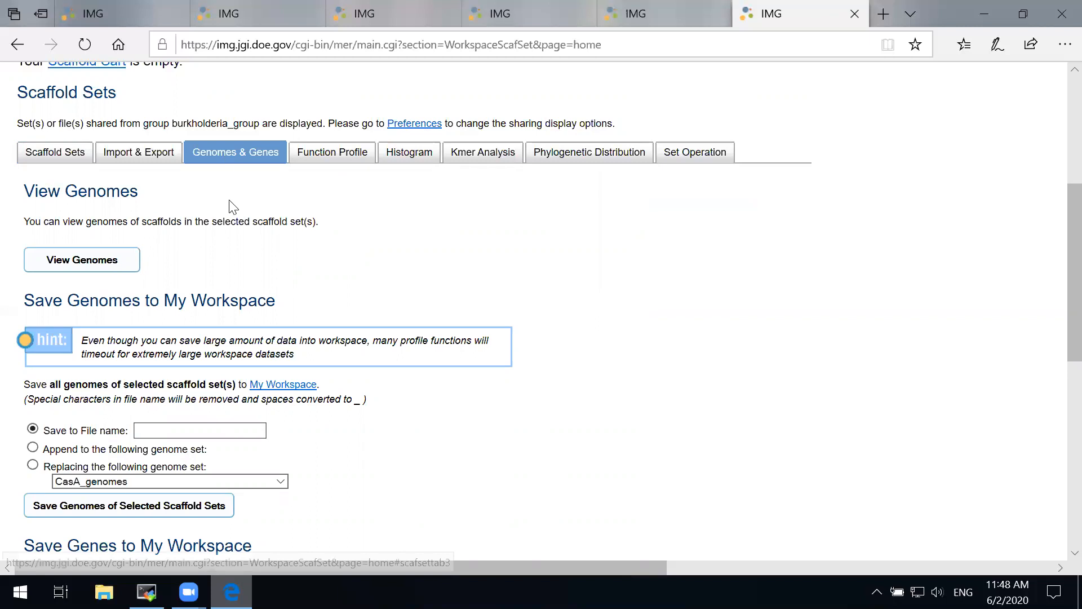
scroll(586, 417, down, 1)
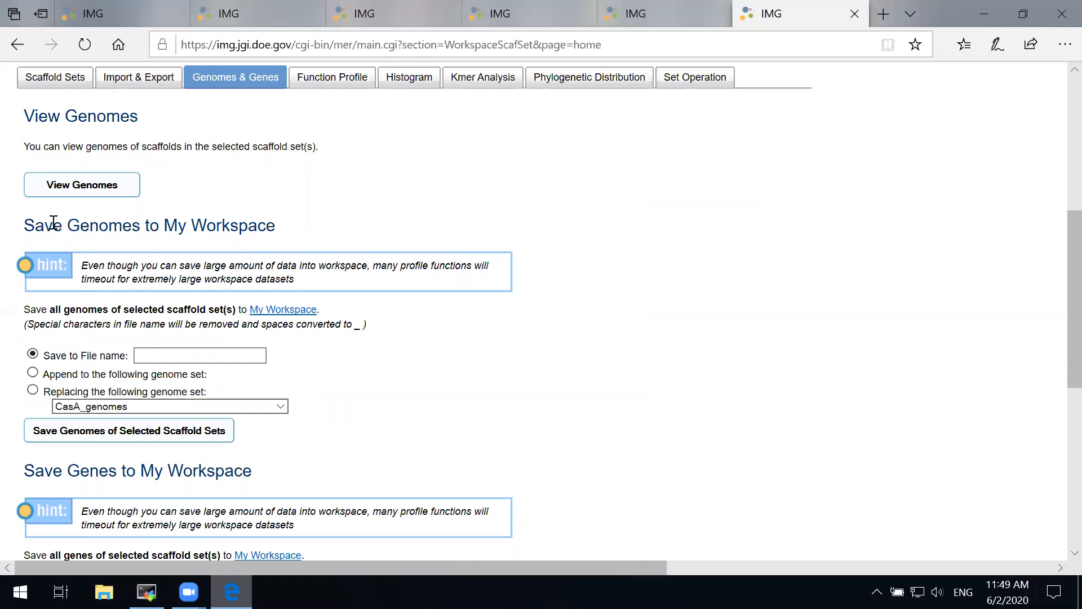
click(156, 352)
click(156, 352)
text(metageno)
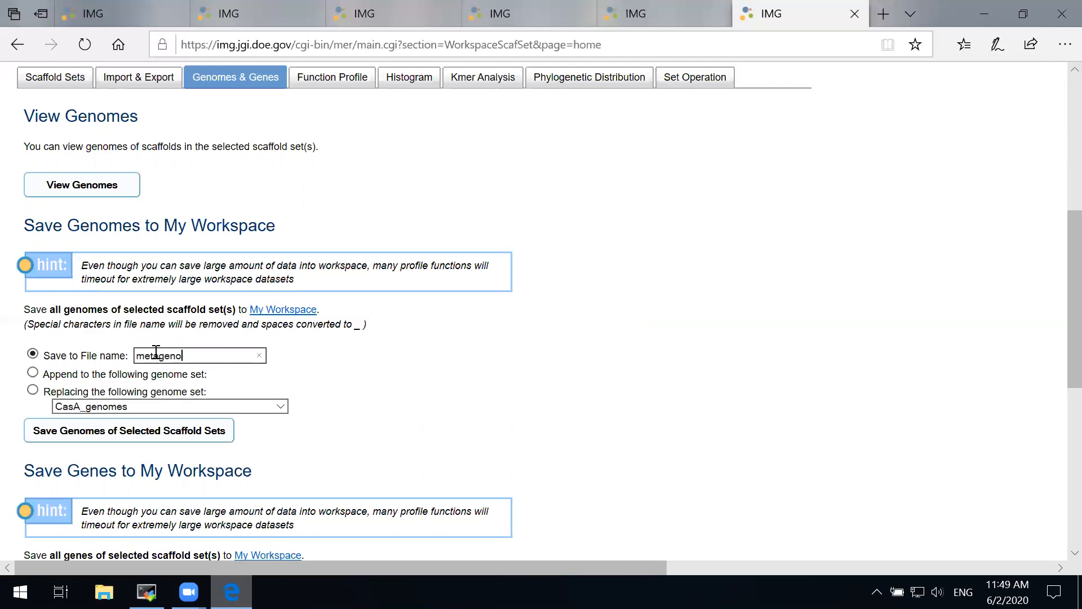
text(mes_with_brady_mags)
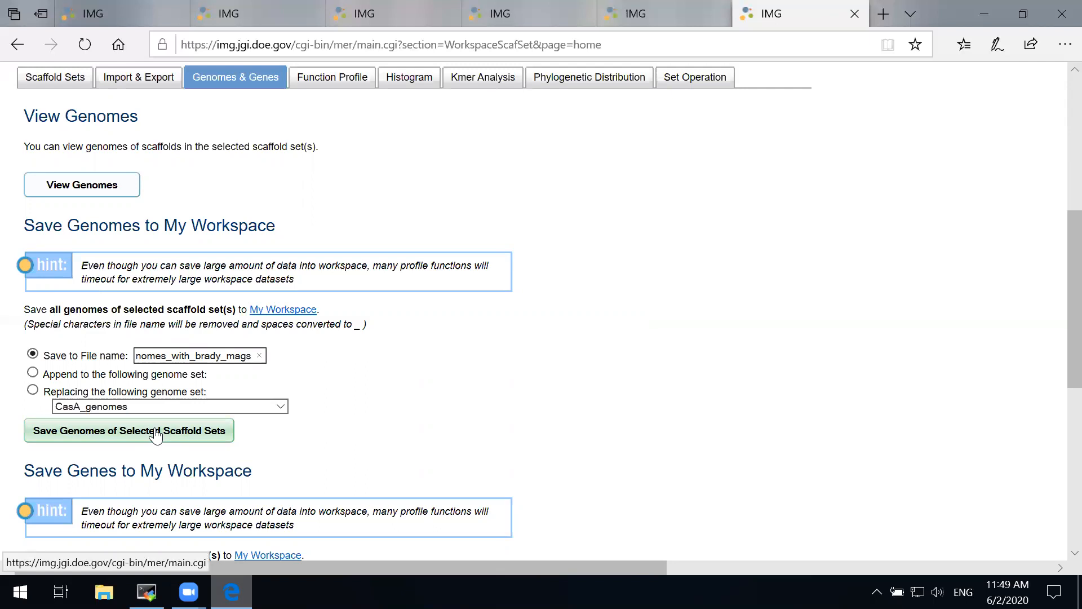
click(676, 332)
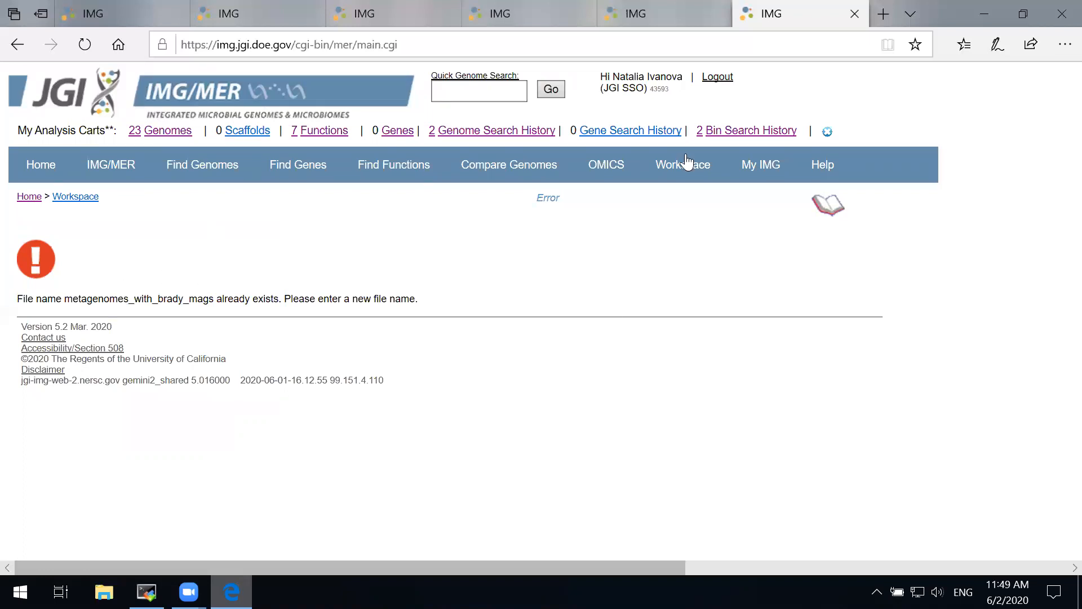
Go to the workspace genome sets and open the contents of the metagenomes_with_brady_mags set.
mouse_move(683, 167)
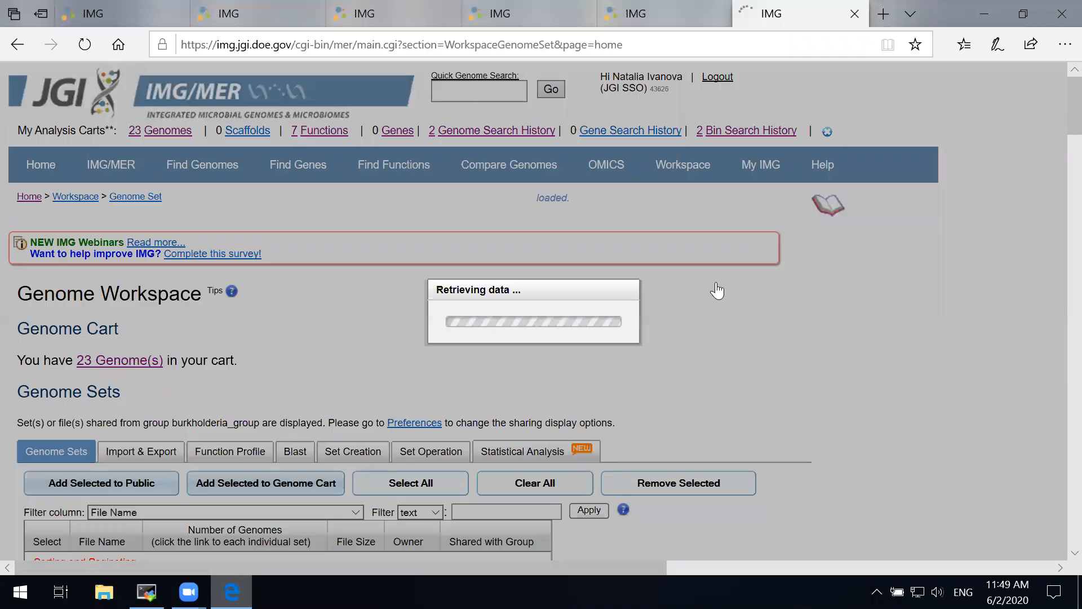
scroll(994, 213, down, 5)
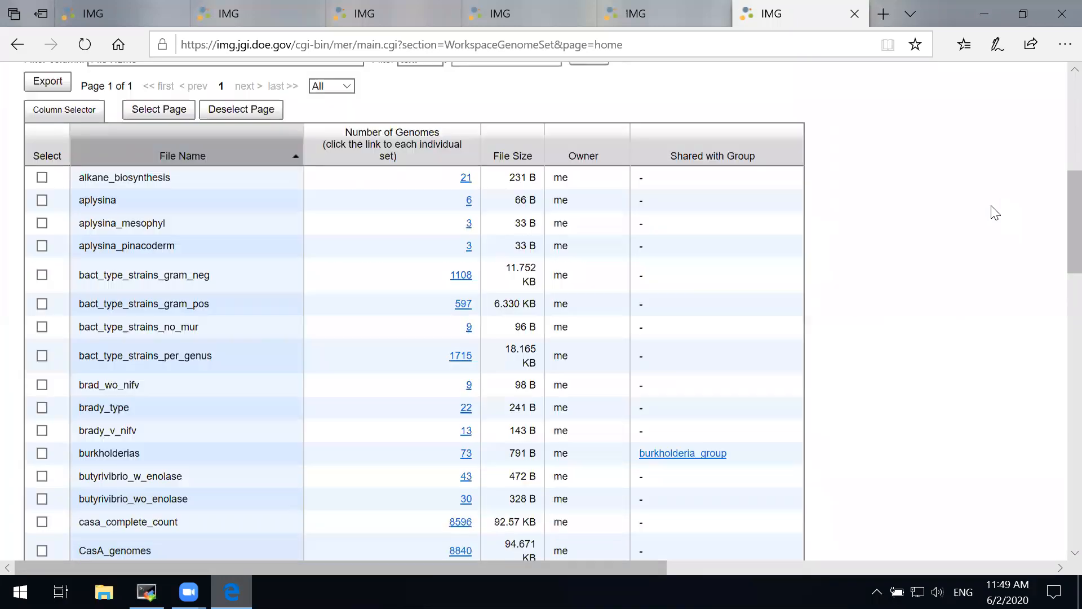
scroll(995, 213, down, 8)
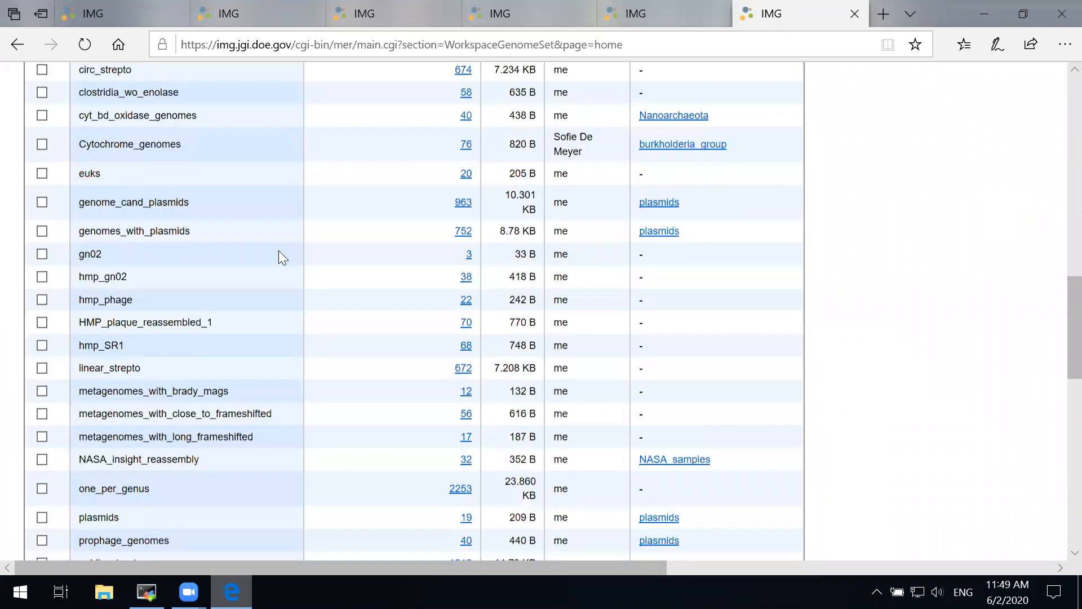
scroll(81, 231, down, 3)
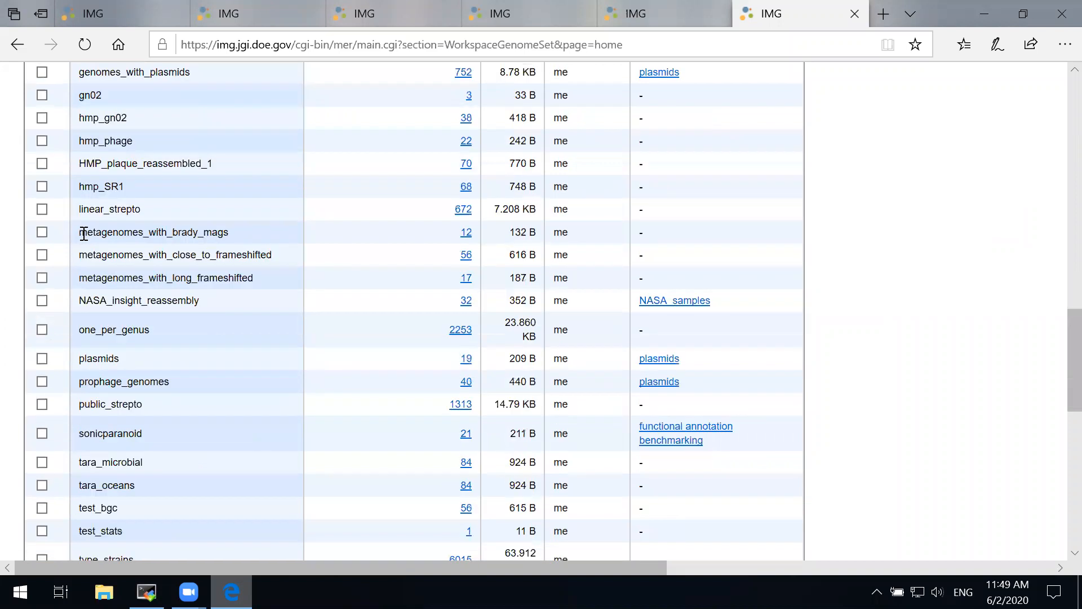
double_click(226, 236)
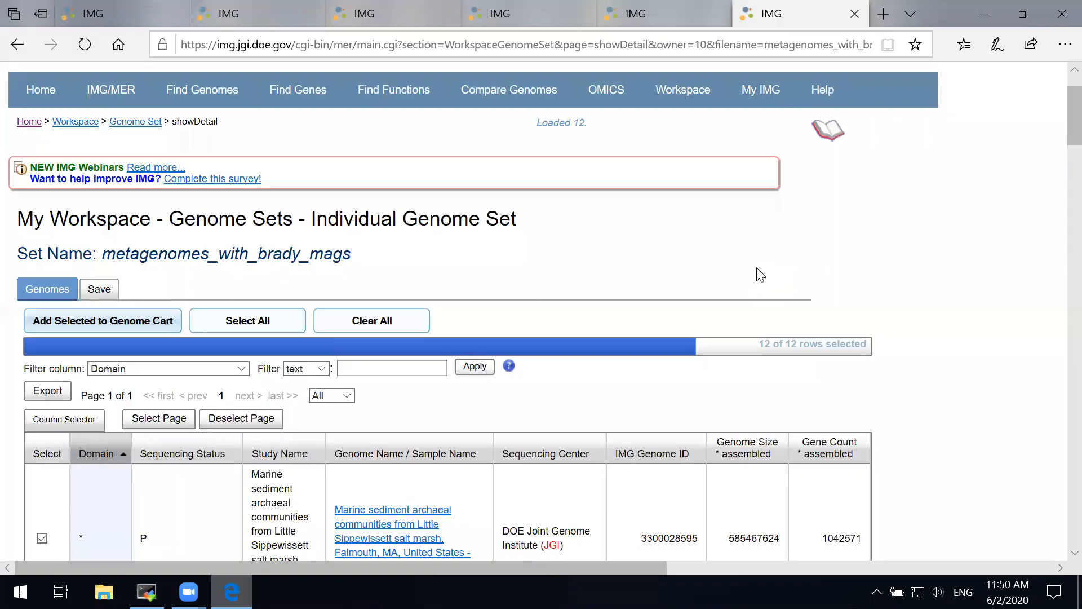
Examine the studies, sample names, genome sizes and gene counts of the metagenomes in the set.
scroll(760, 275, down, 4)
scroll(488, 217, down, 3)
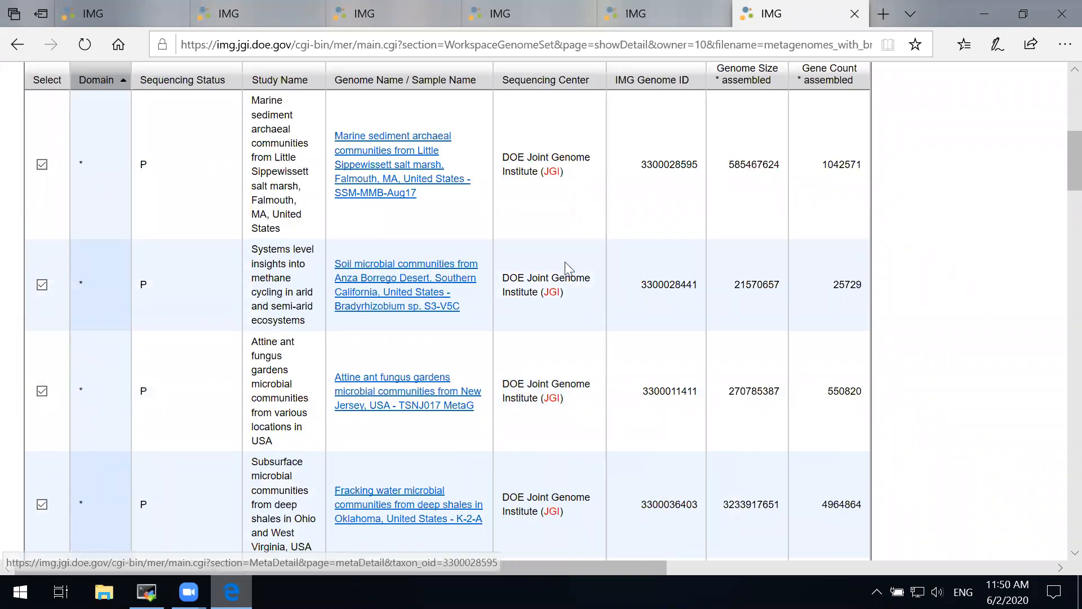
scroll(323, 235, down, 2)
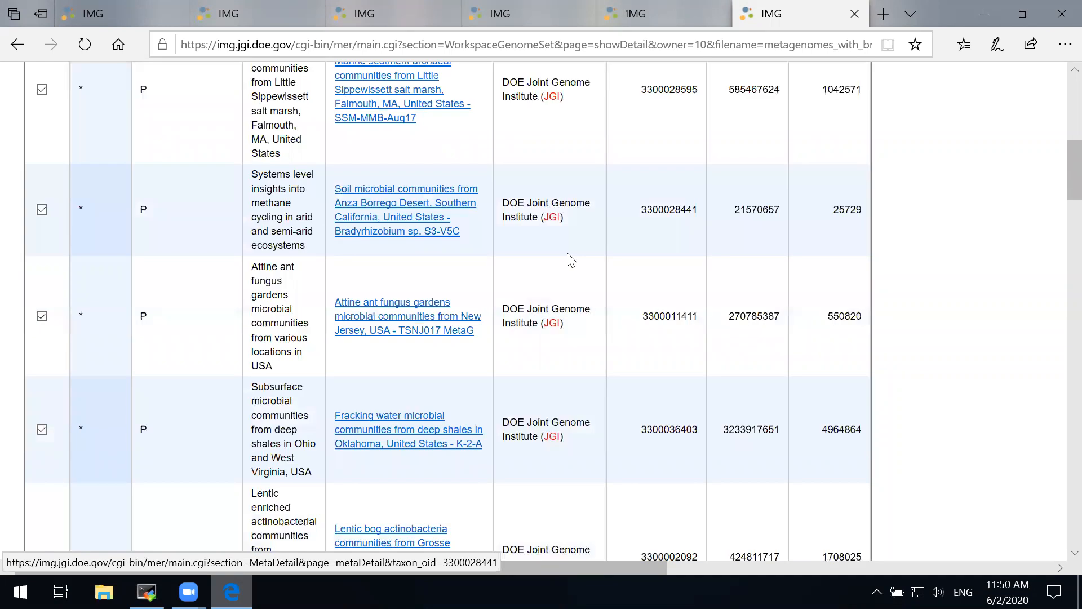
scroll(567, 259, down, 2)
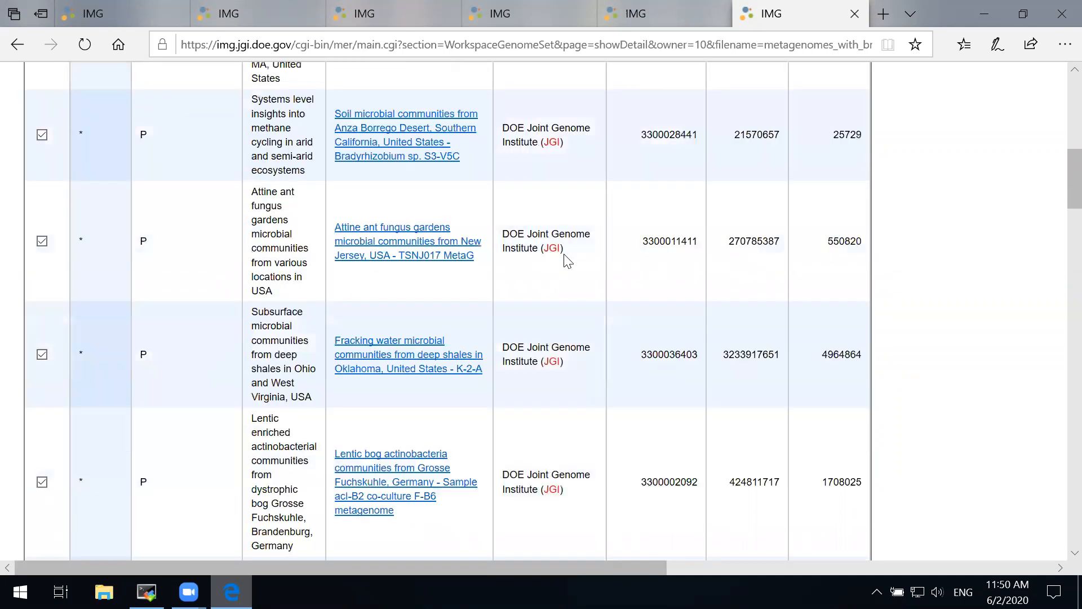
scroll(566, 259, down, 4)
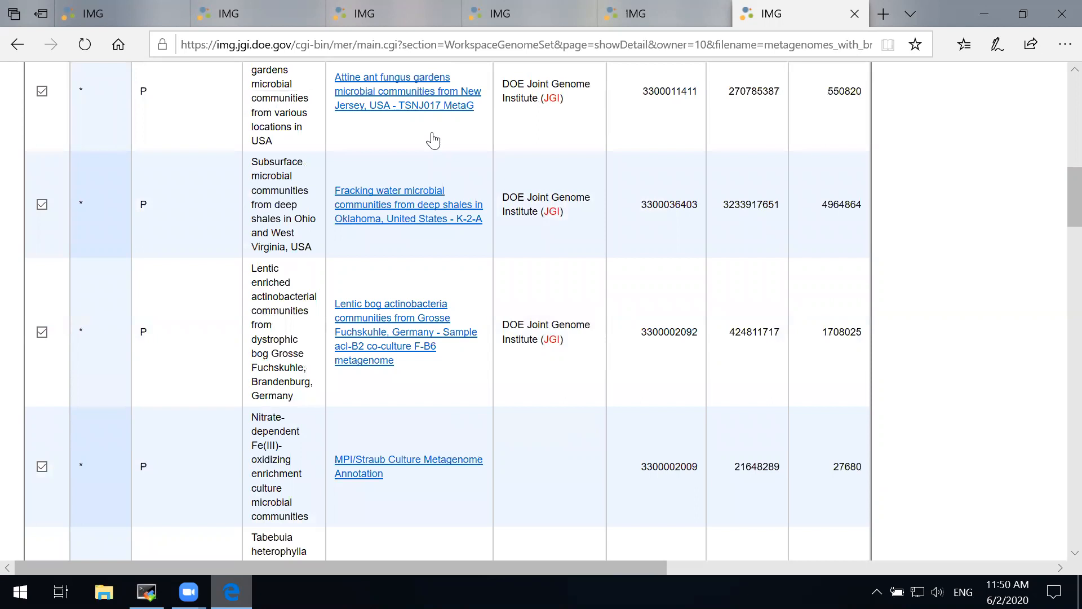
scroll(550, 233, down, 4)
scroll(549, 227, down, 6)
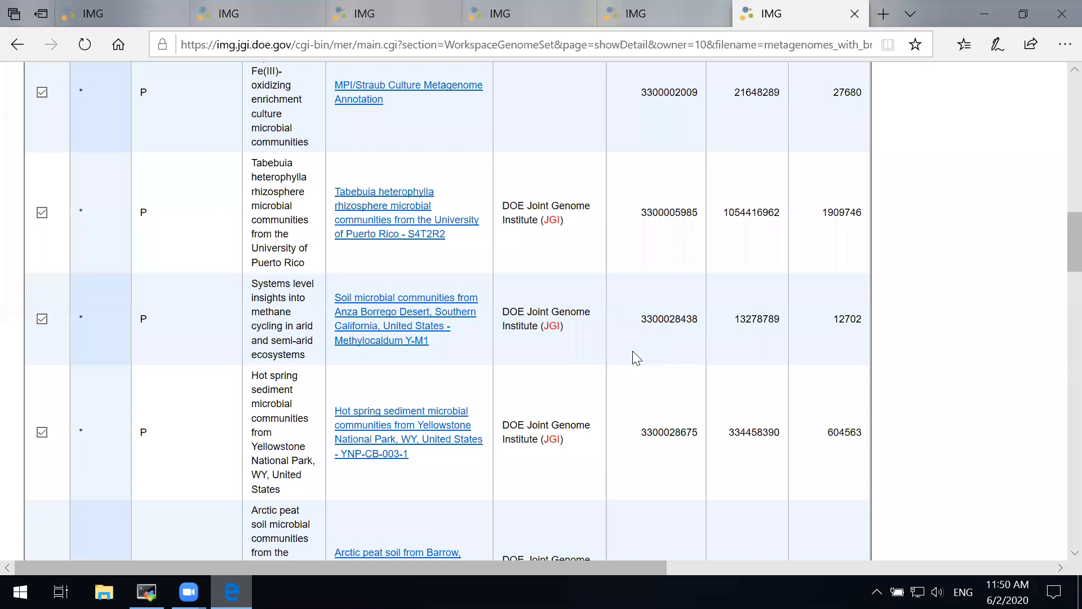
scroll(543, 278, down, 8)
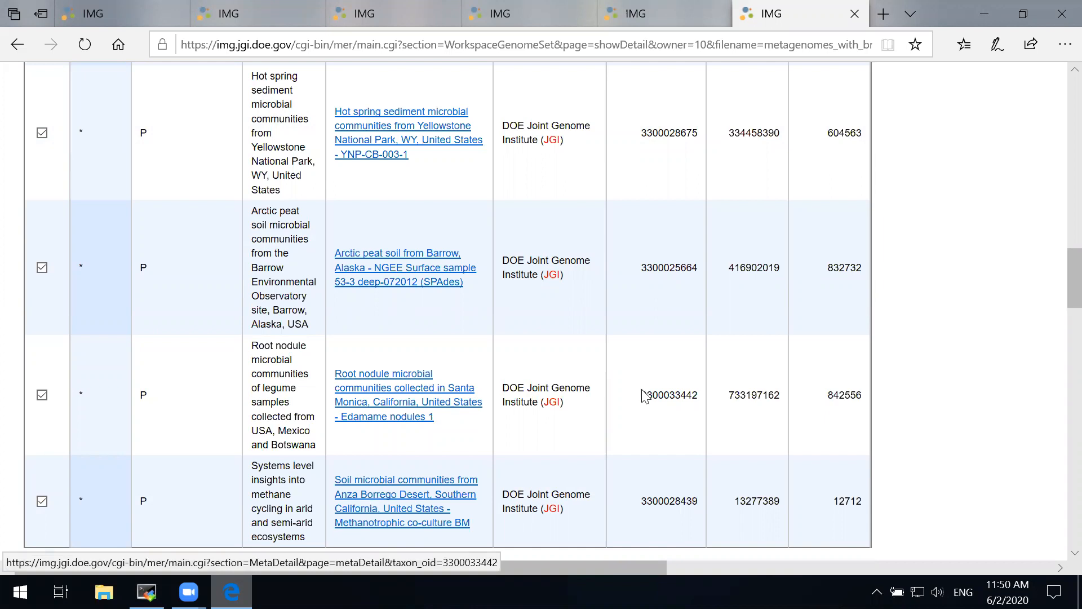
scroll(645, 395, up, 3)
scroll(620, 360, up, 6)
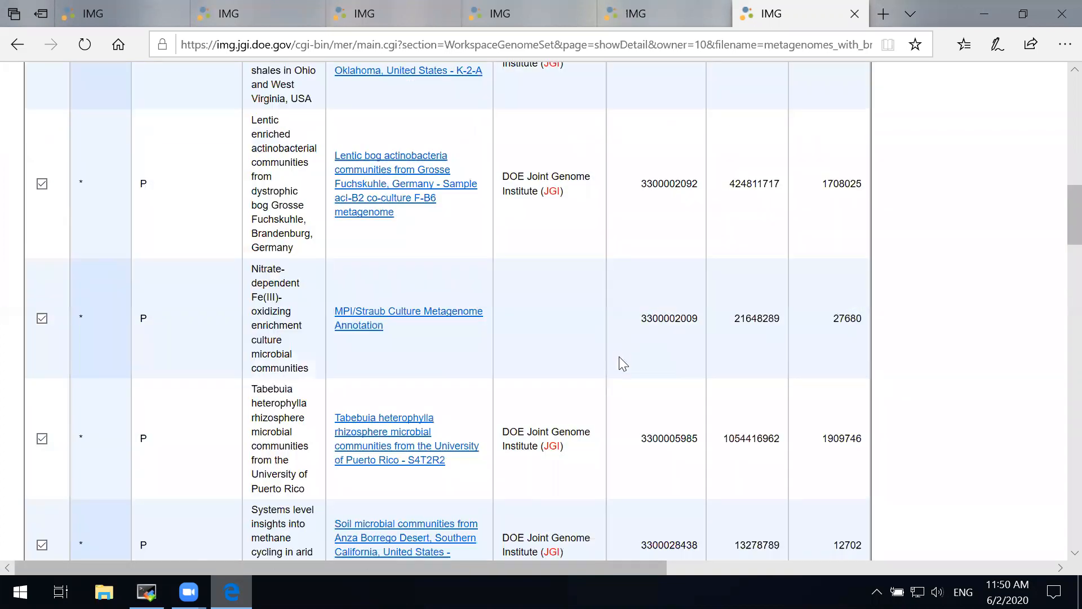
scroll(617, 361, up, 10)
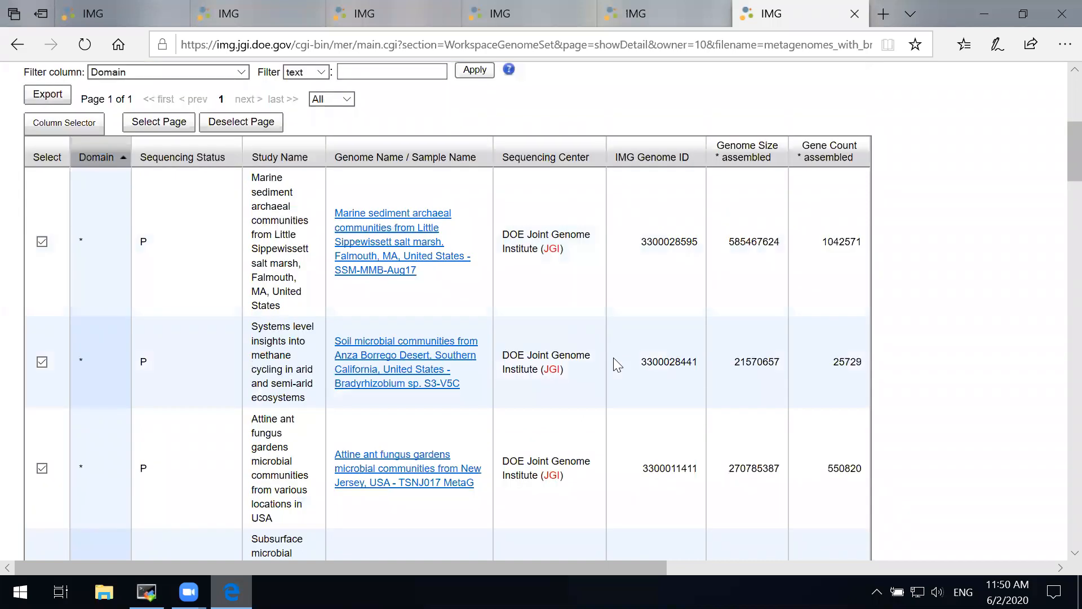
scroll(65, 72, up, 4)
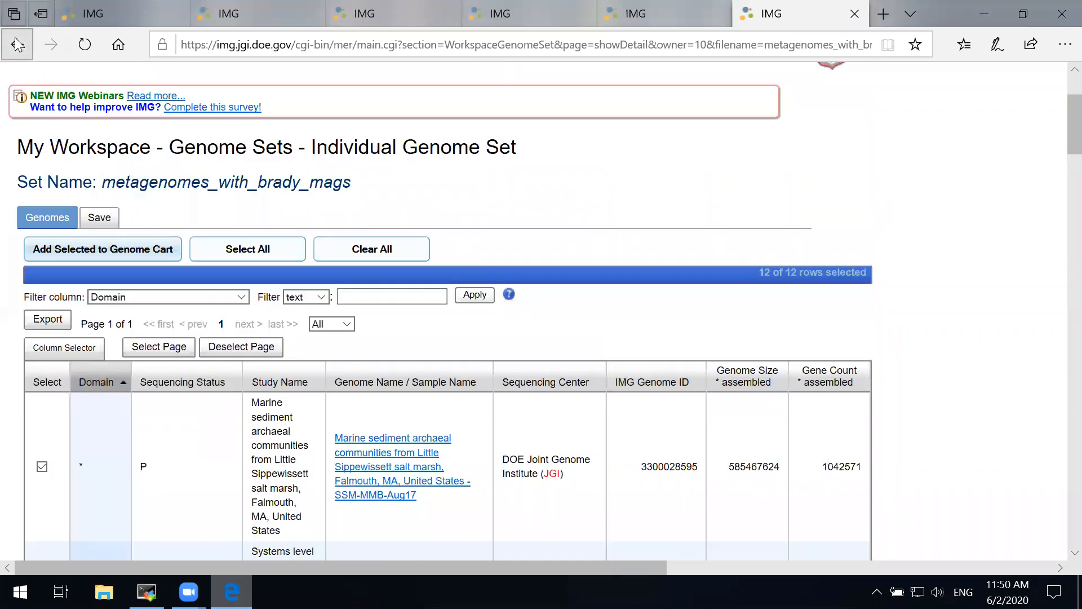
Return to the list of genome sets and select metagenomes_with_brady_mags.
key(alt+Left)
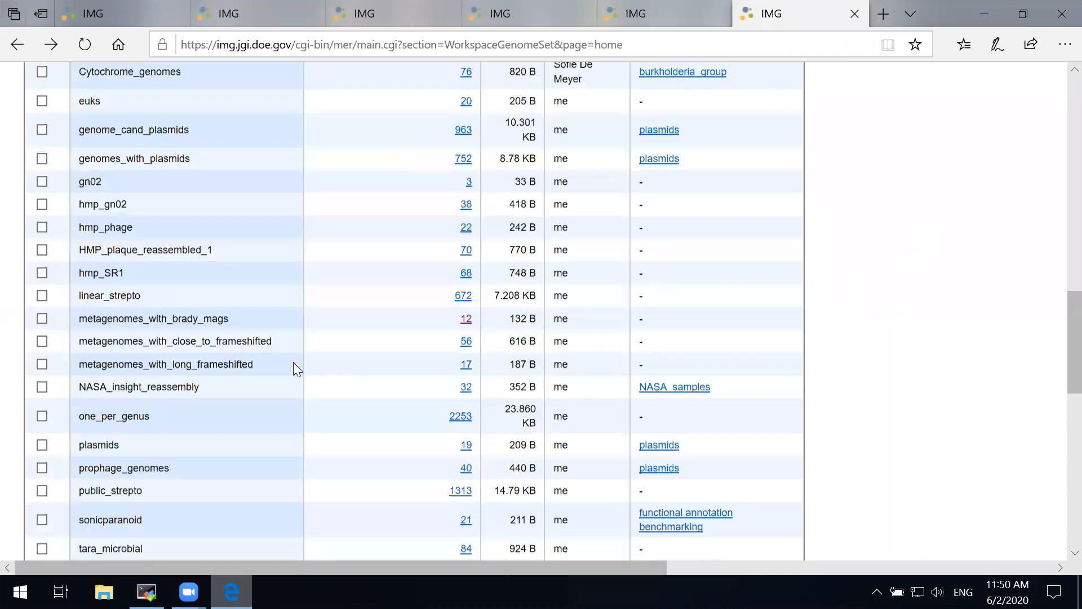
scroll(294, 363, up, 1)
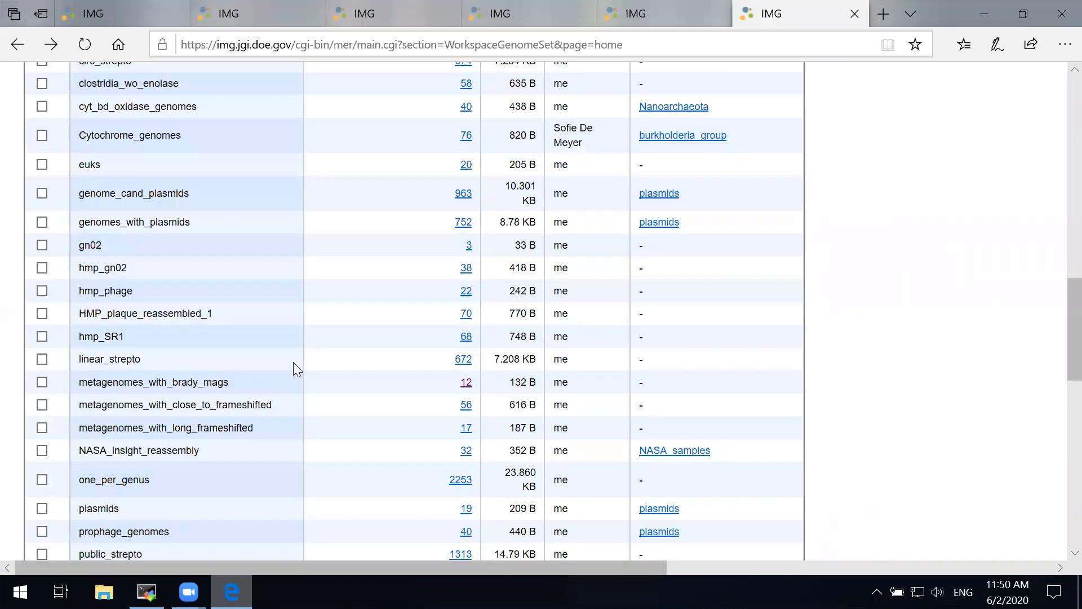
click(43, 388)
scroll(222, 403, up, 1)
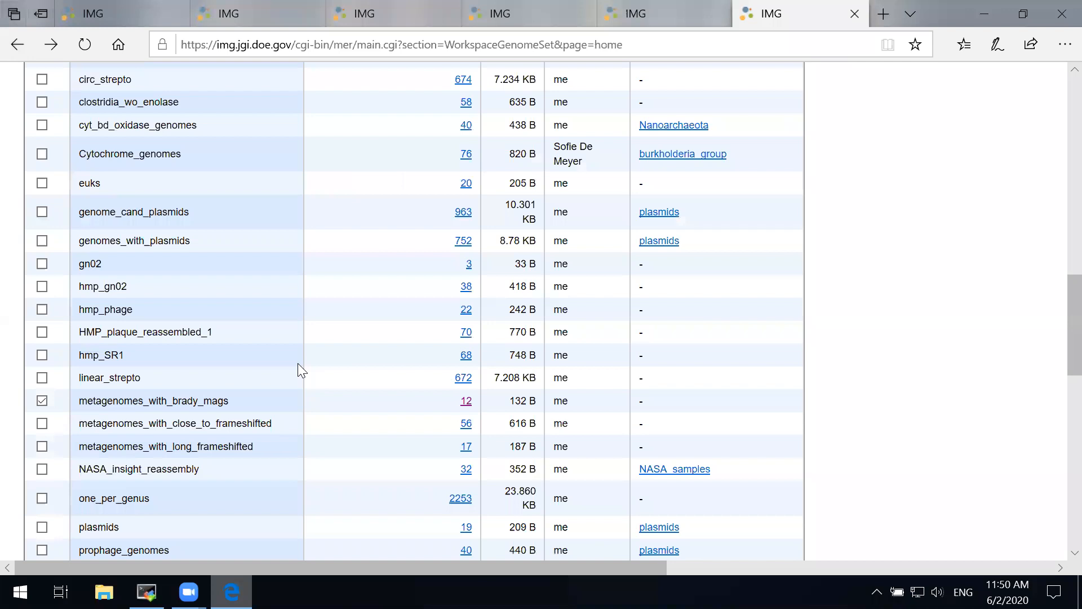
scroll(298, 364, up, 4)
scroll(300, 457, up, 6)
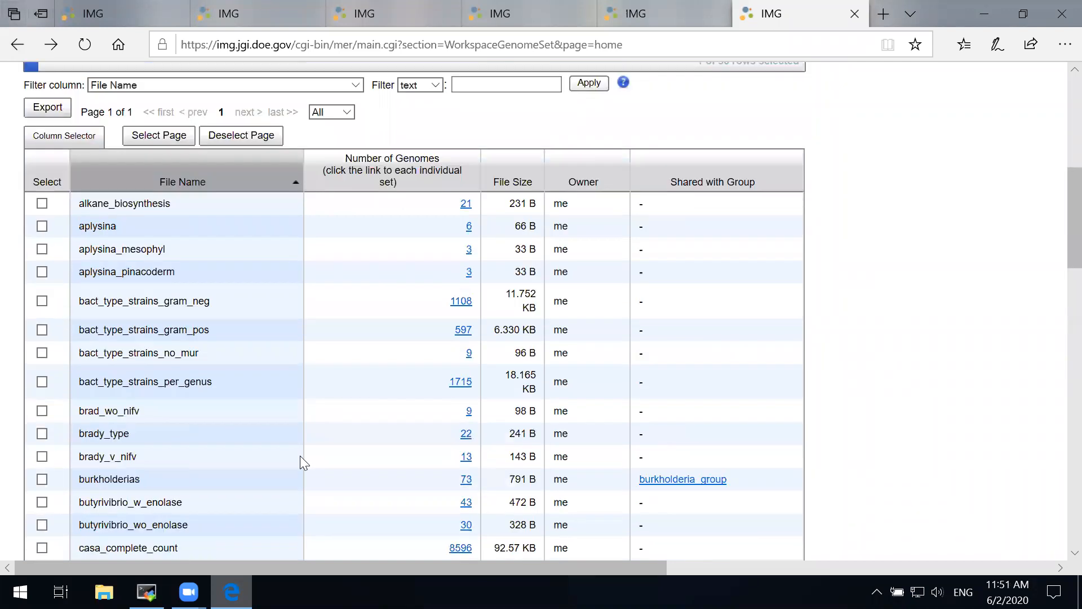
Run the genome set function profile using only the nitrogen_fixation_nodulation functions, displayed as counts per genome.
scroll(298, 455, up, 3)
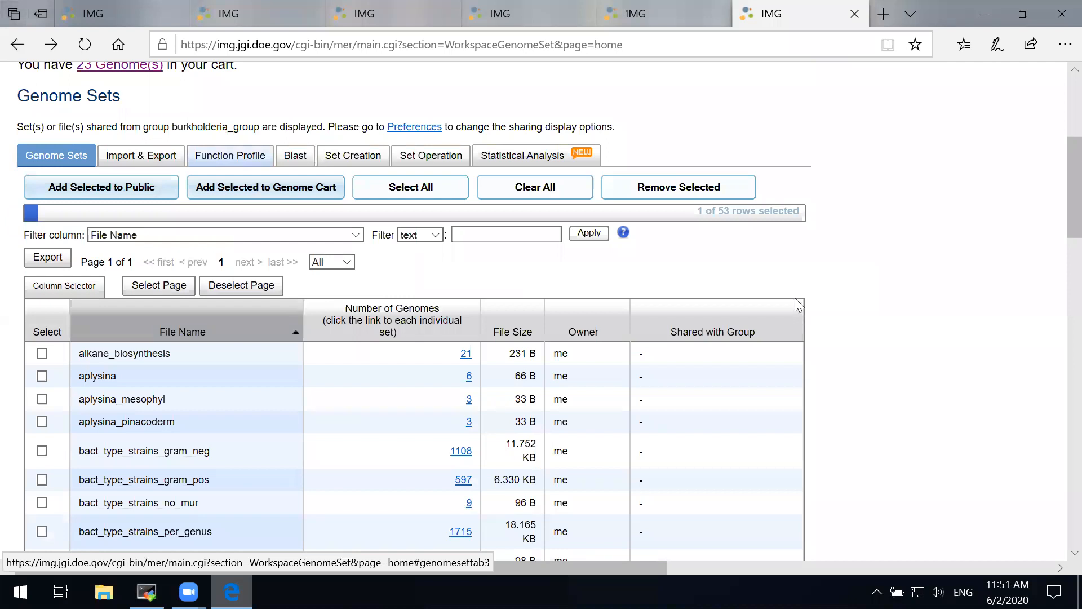
click(230, 155)
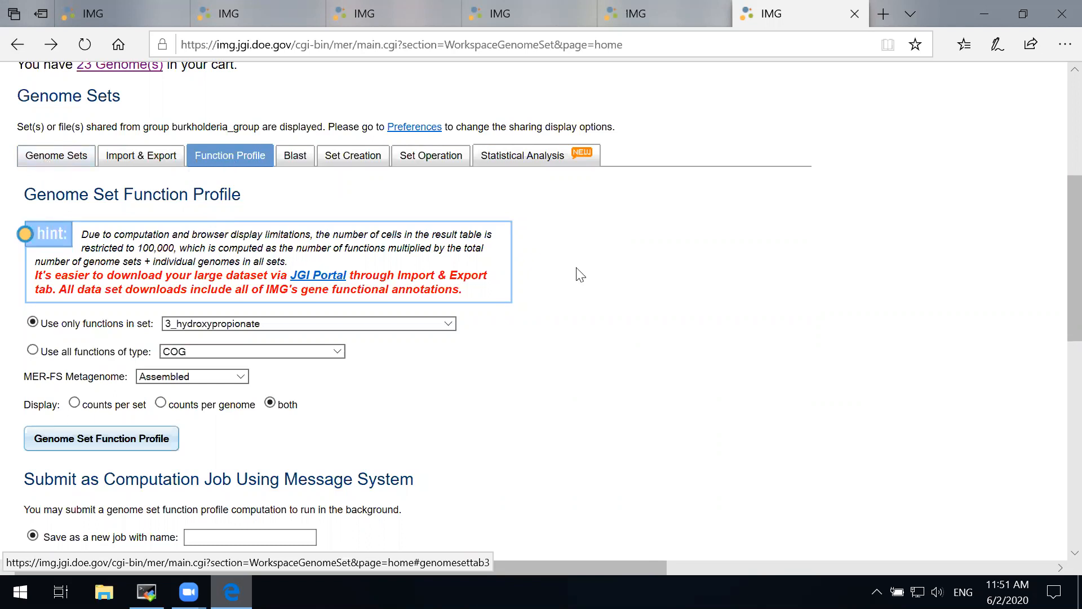
scroll(645, 276, down, 1)
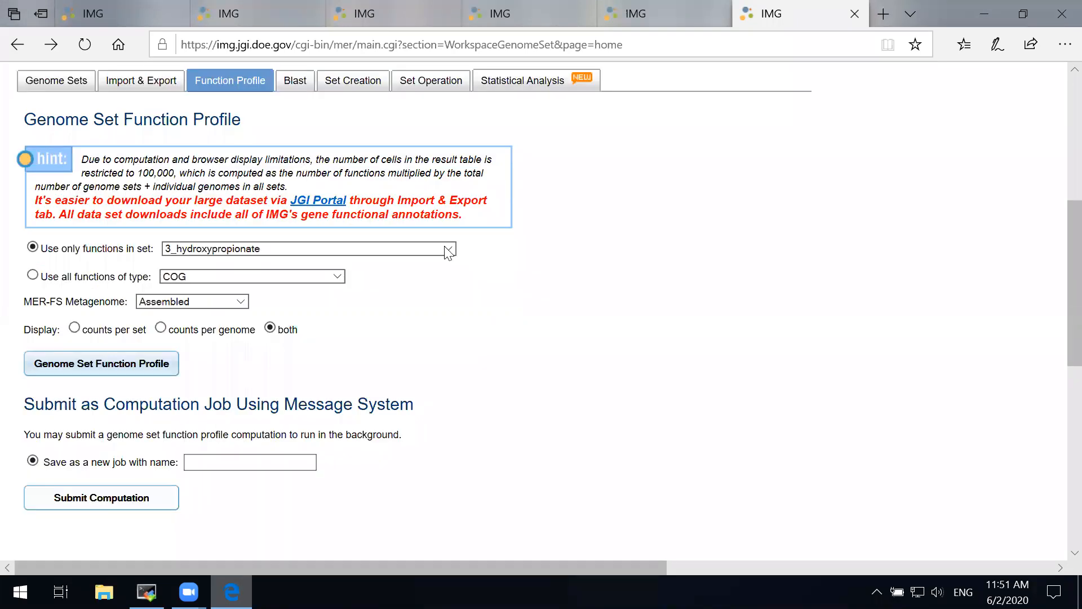
click(449, 251)
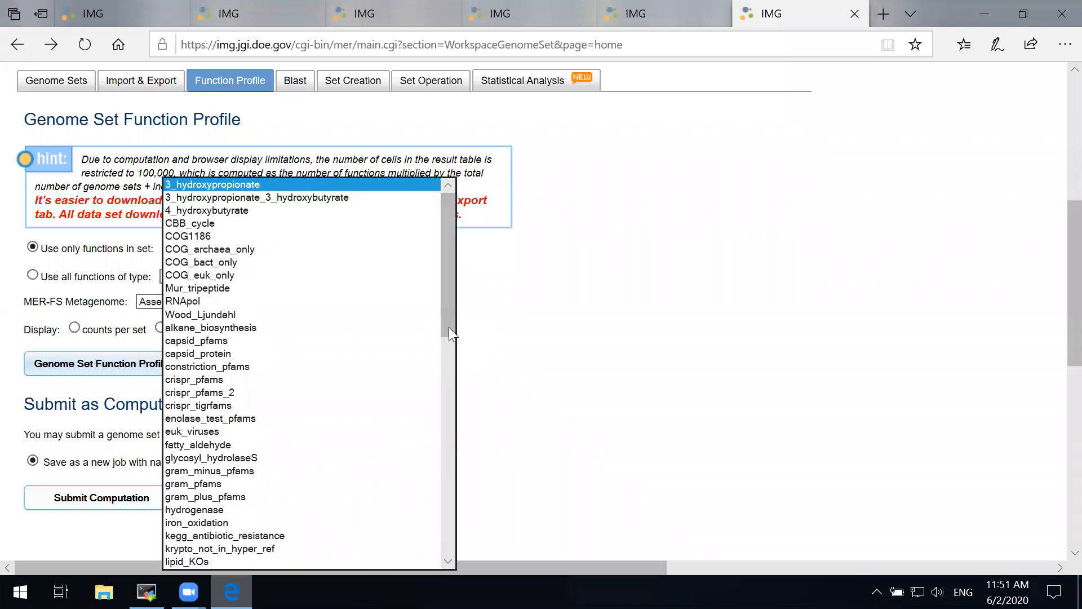
scroll(452, 336, down, 5)
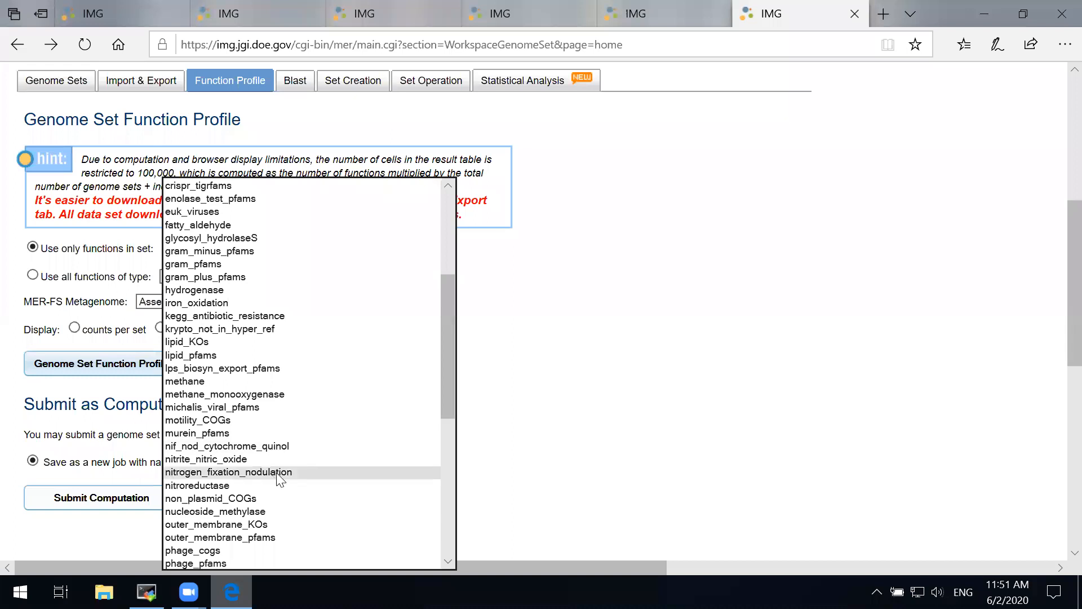
click(579, 360)
scroll(579, 360, down, 1)
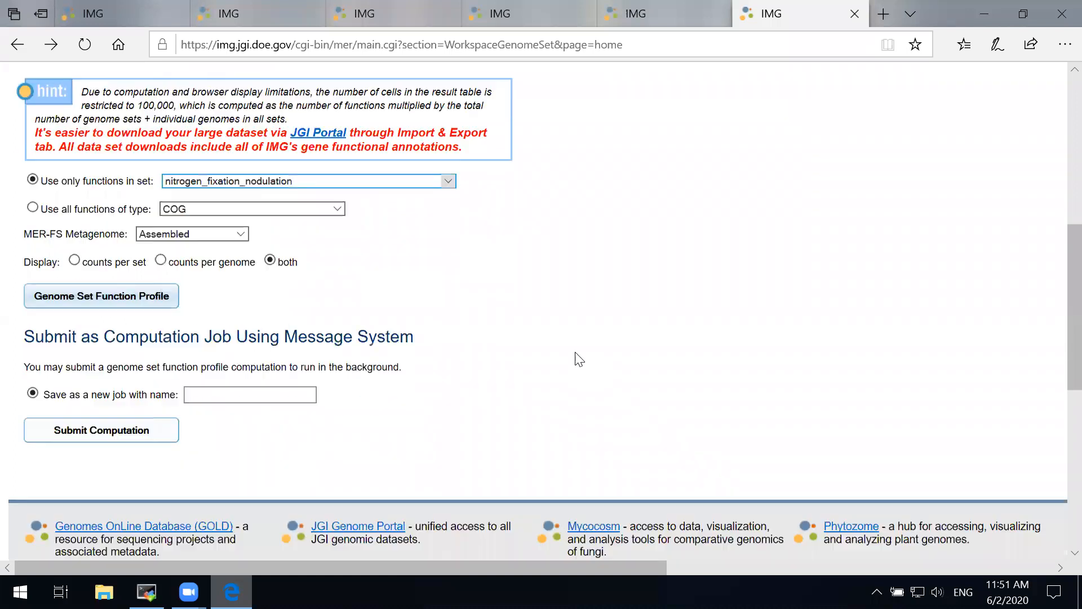
scroll(171, 251, down, 1)
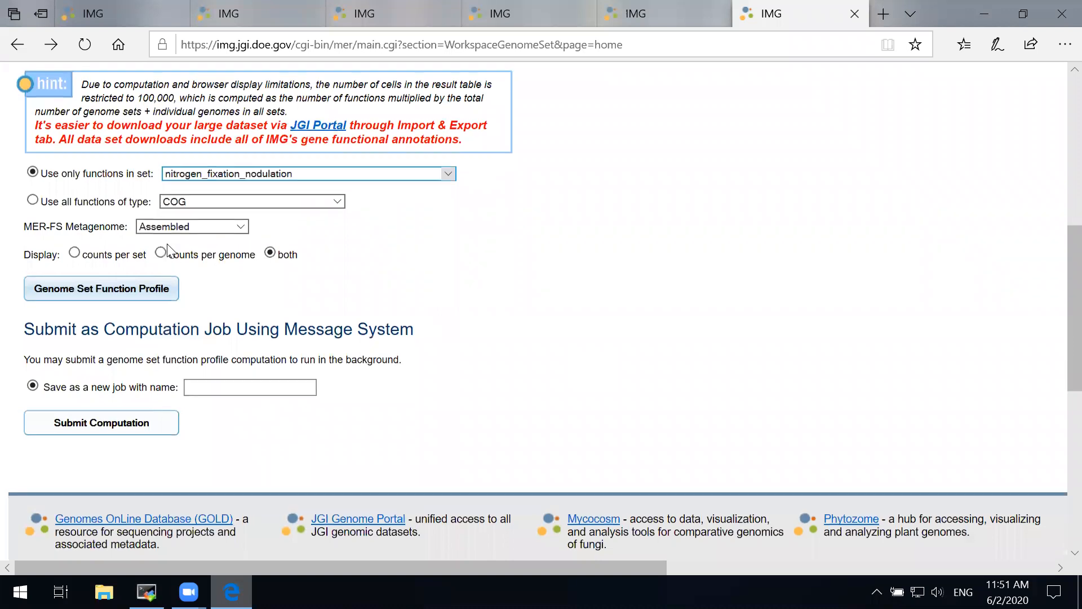
click(161, 255)
click(88, 293)
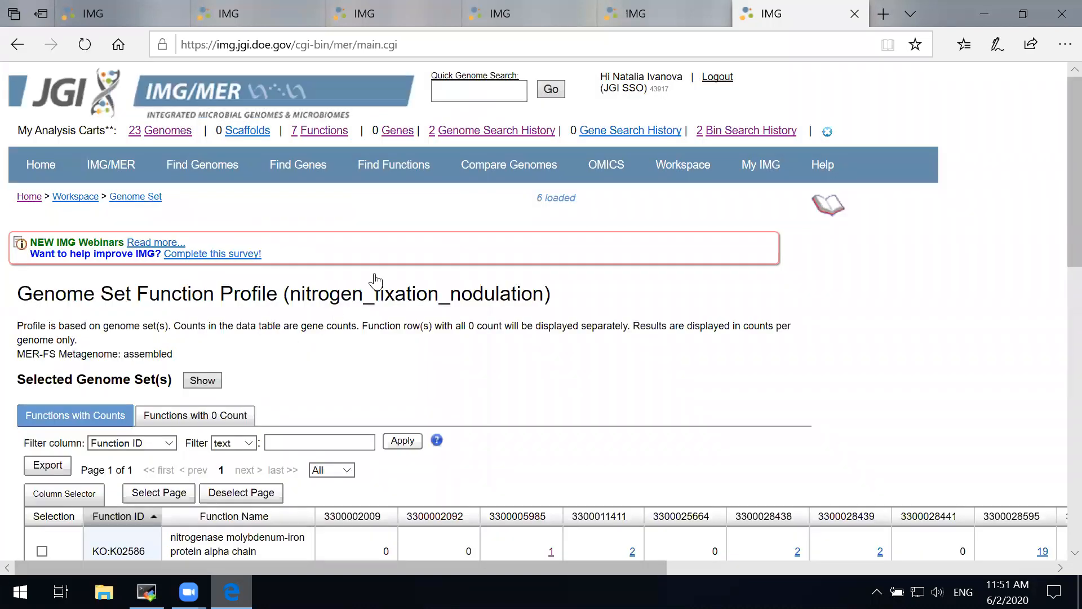
Go back to the list of genome sets and reselect metagenomes_with_brady_mags.
click(15, 40)
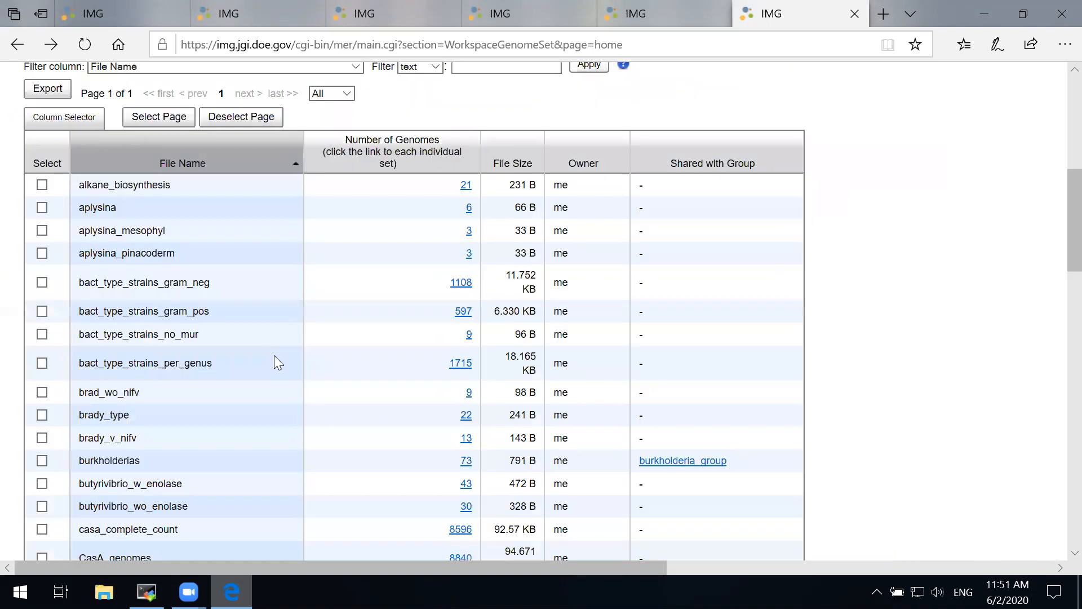
scroll(277, 347, down, 5)
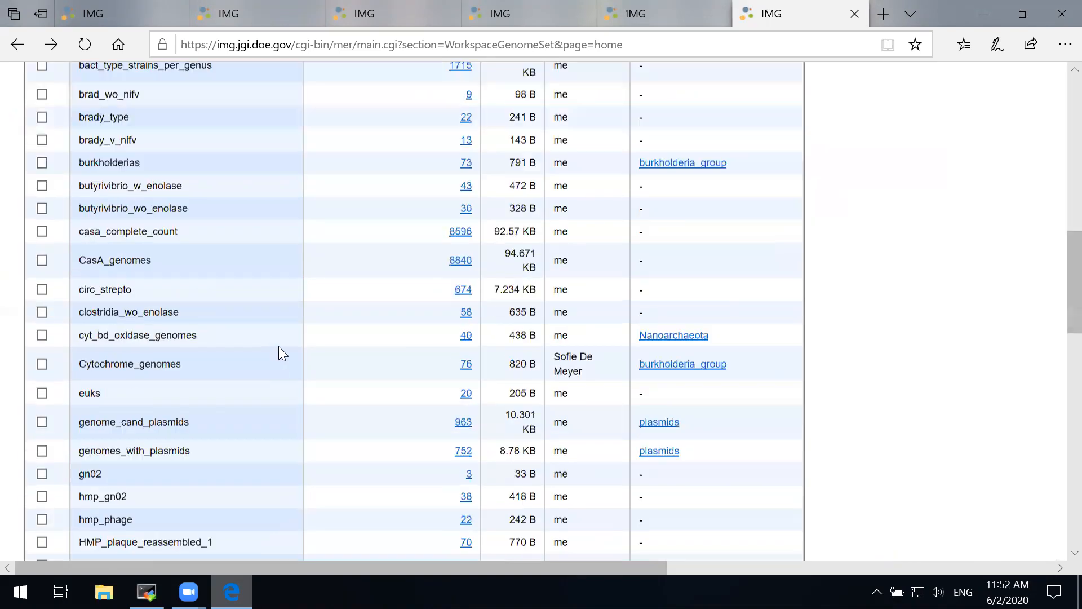
scroll(285, 372, up, 8)
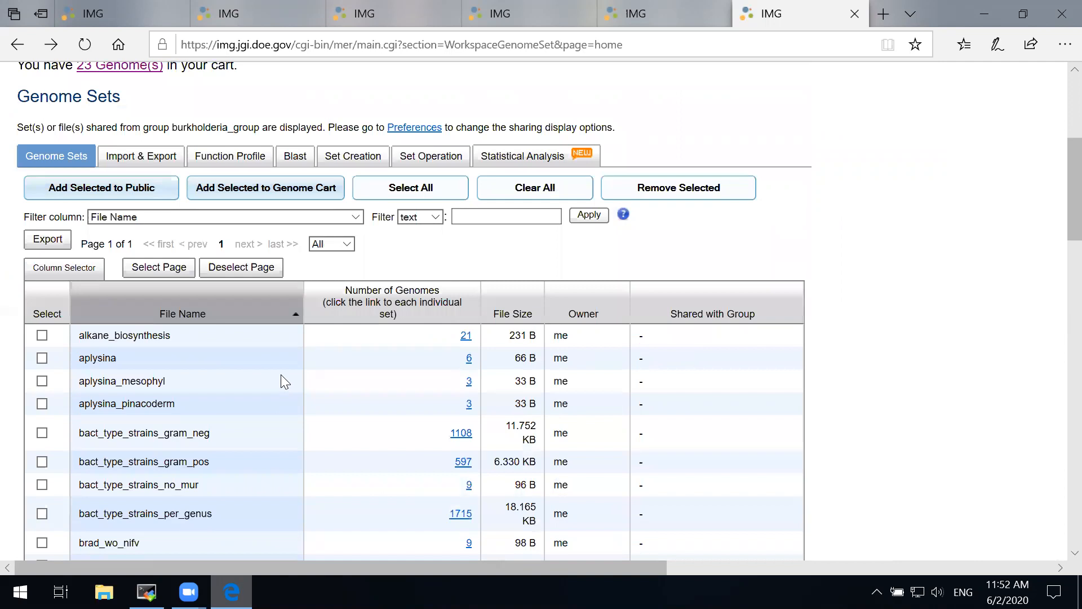
scroll(281, 374, down, 9)
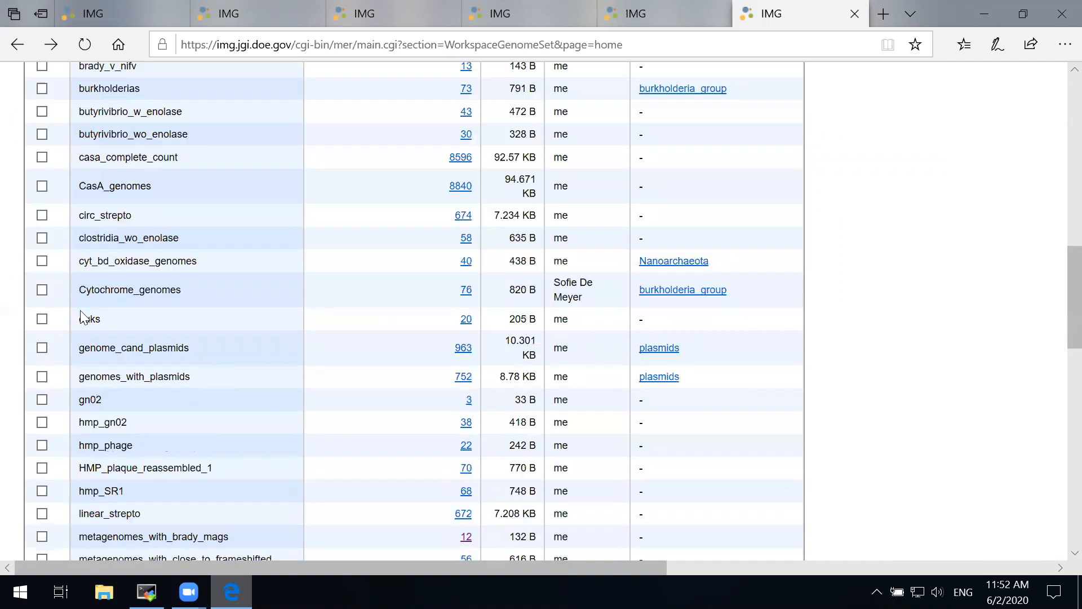
scroll(42, 248, down, 5)
click(42, 242)
scroll(296, 321, up, 1)
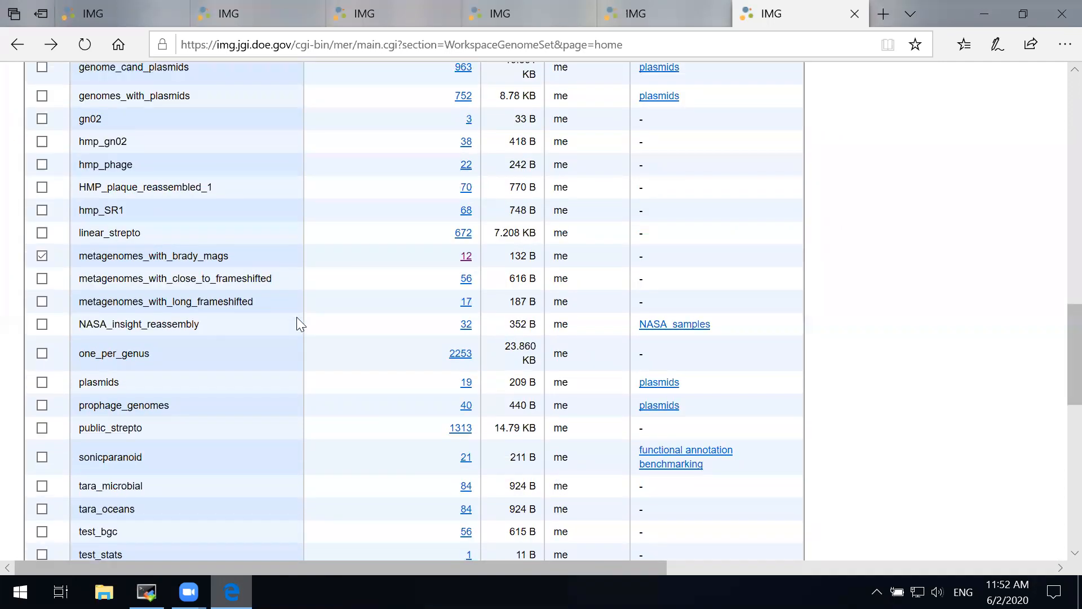
scroll(297, 317, up, 7)
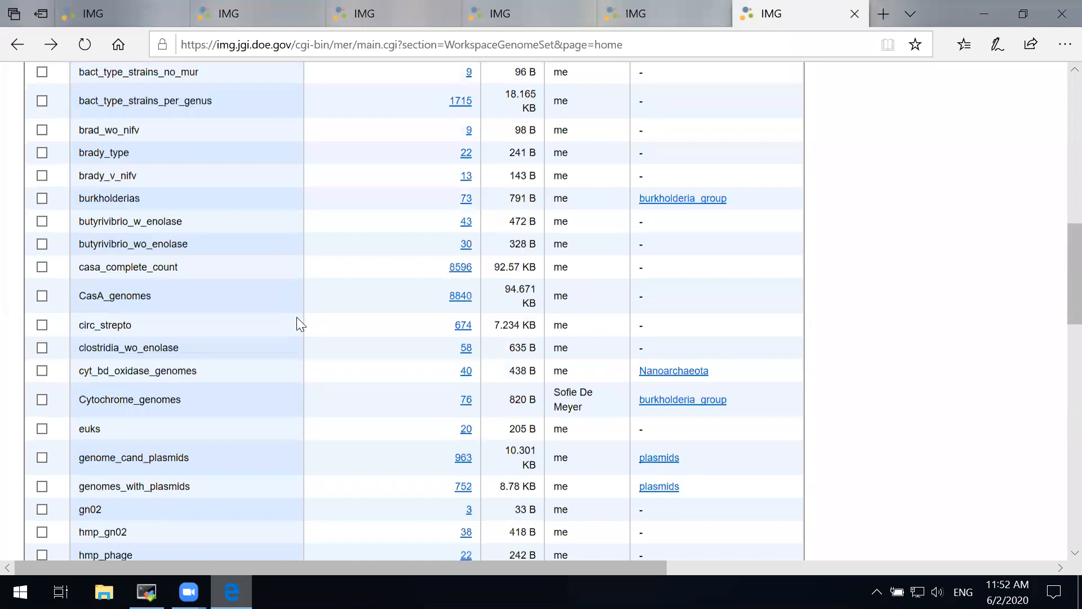
scroll(276, 101, up, 6)
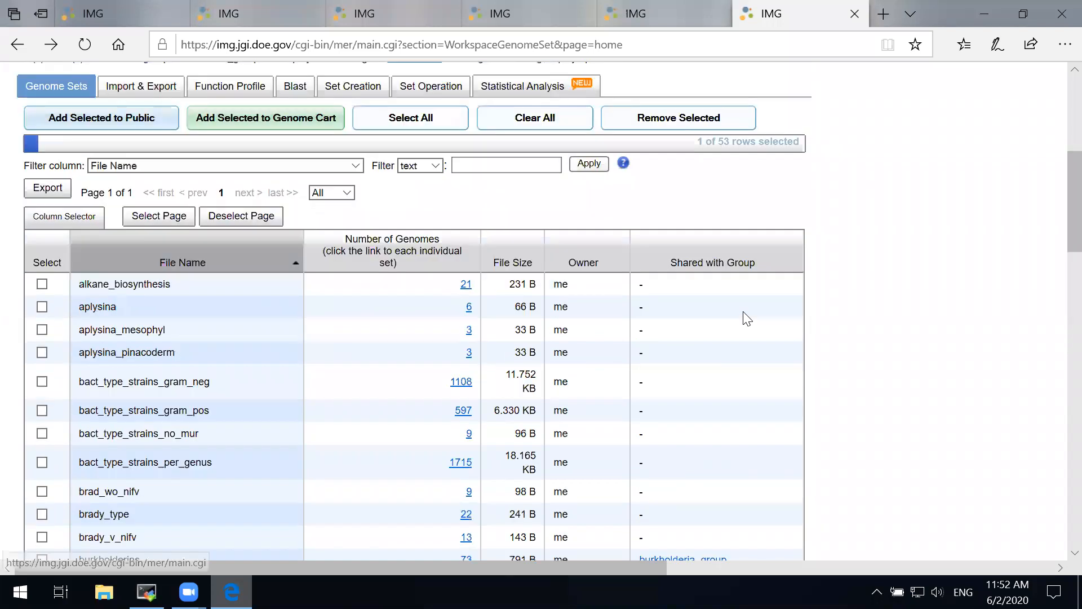
Run the function profile of the selected genome set again with the nitrogen_fixation_nodulation set and counts per genome.
click(230, 86)
scroll(130, 360, down, 1)
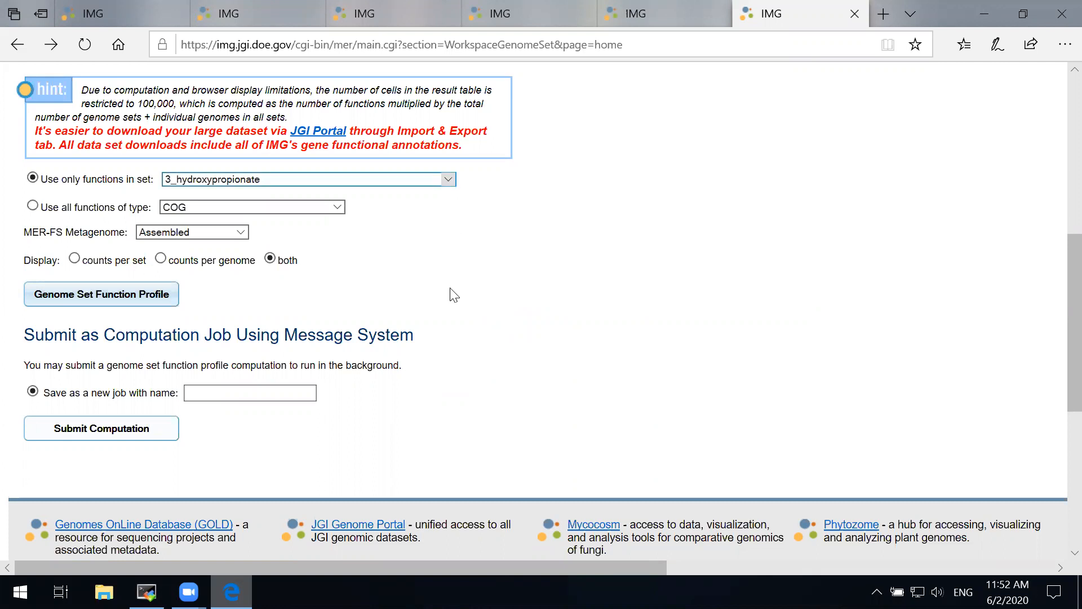
click(448, 179)
drag(449, 236, 451, 349)
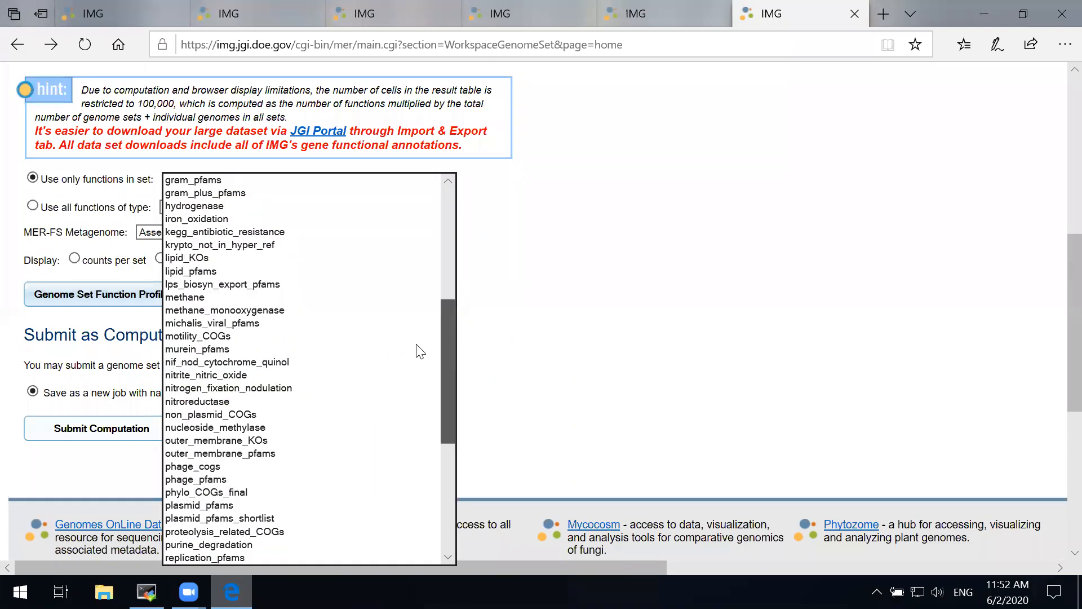
scroll(319, 294, down, 3)
click(174, 286)
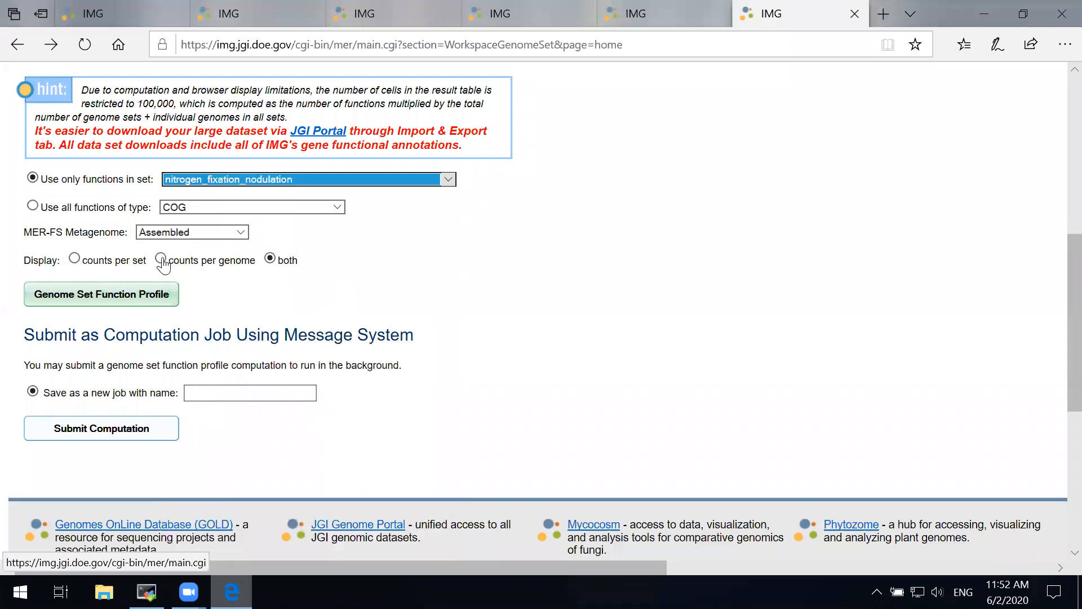
click(161, 259)
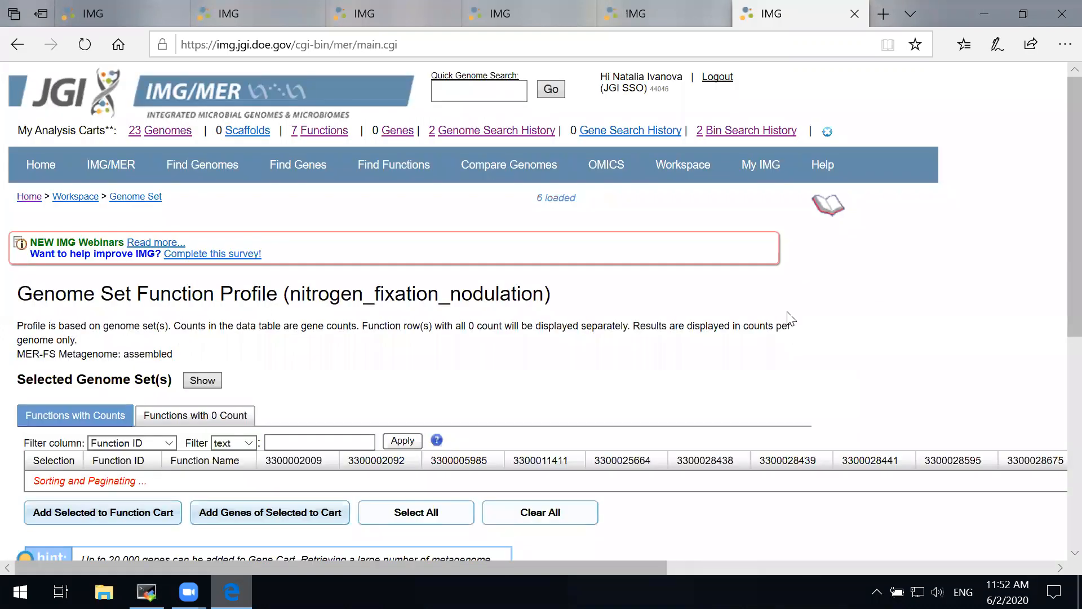
scroll(252, 303, down, 5)
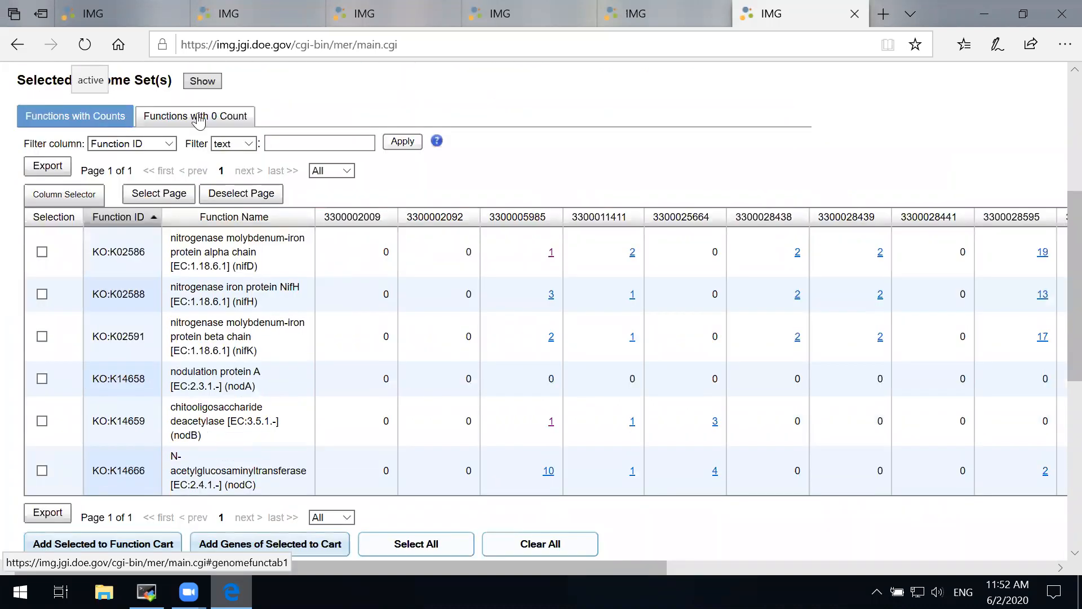
click(199, 120)
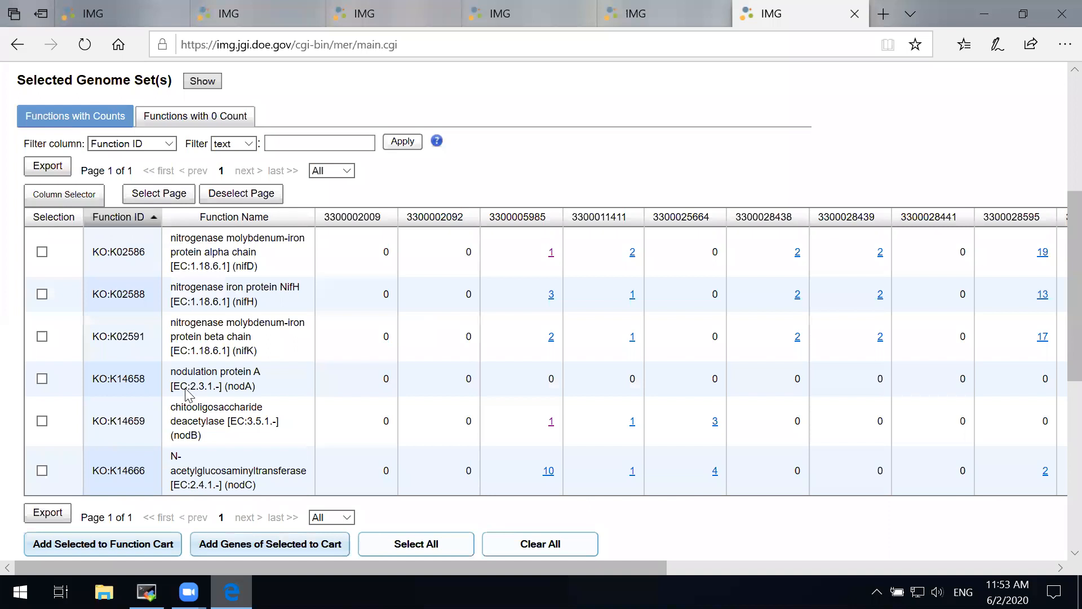
scroll(244, 294, down, 1)
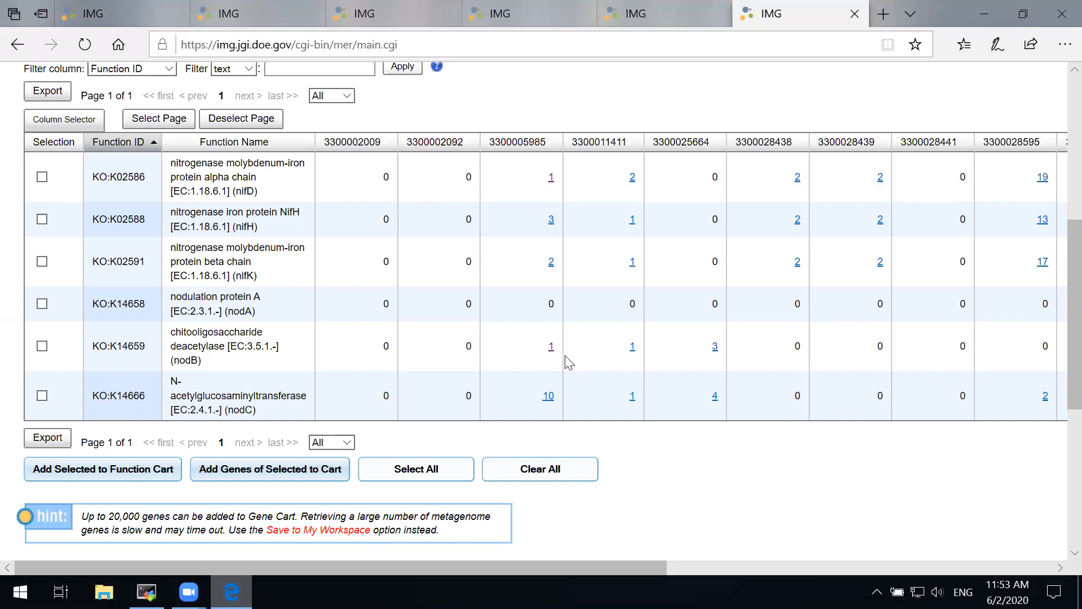
right_click(550, 175)
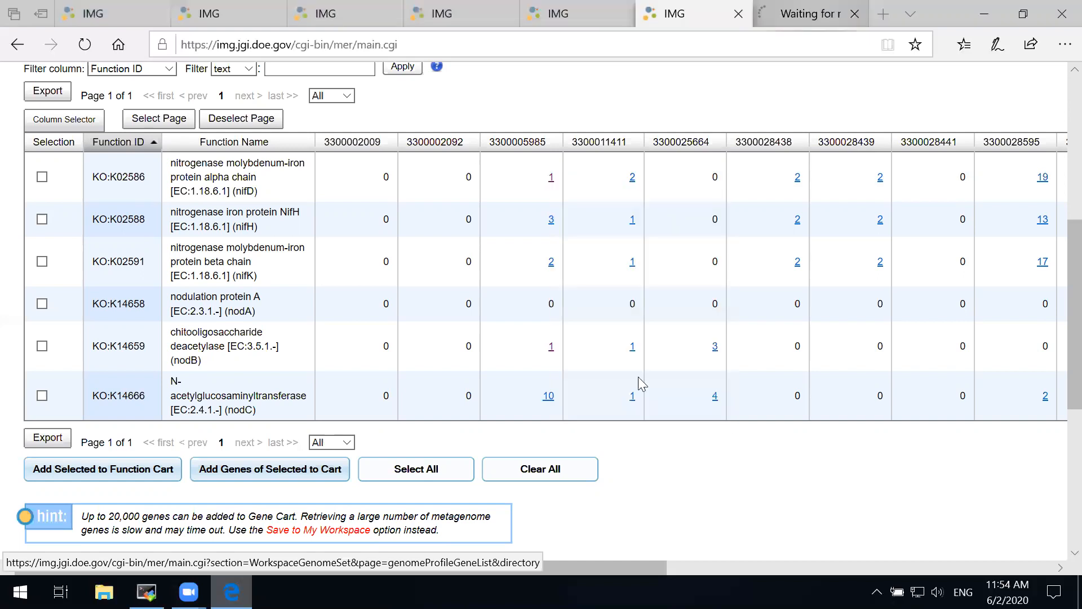
key(ctrl+Tab)
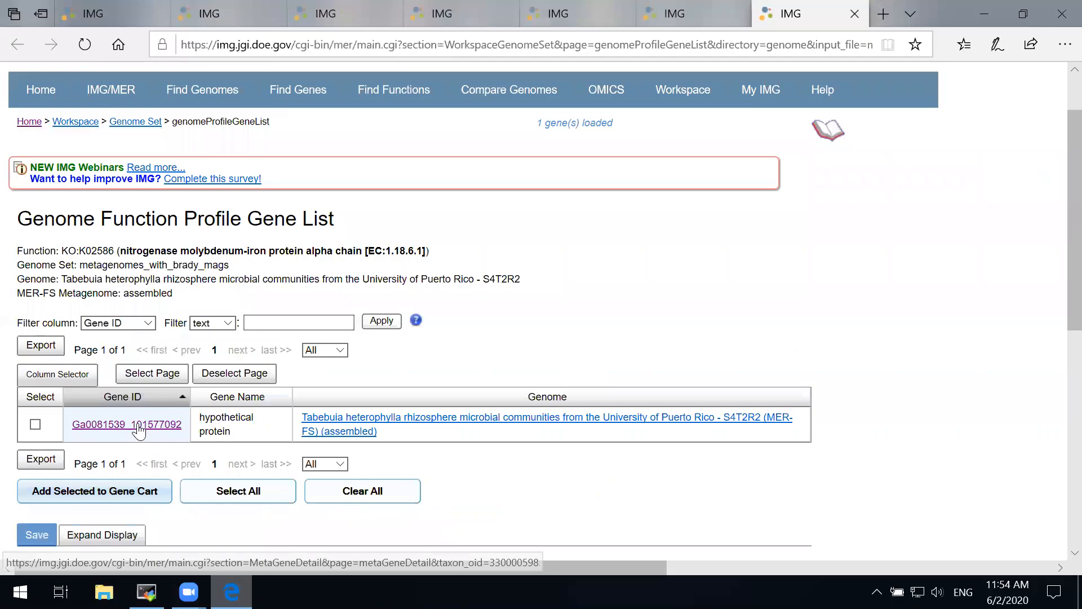
Open the details of the listed nifD gene and examine its gene information, pathway annotations and neighborhood.
click(138, 431)
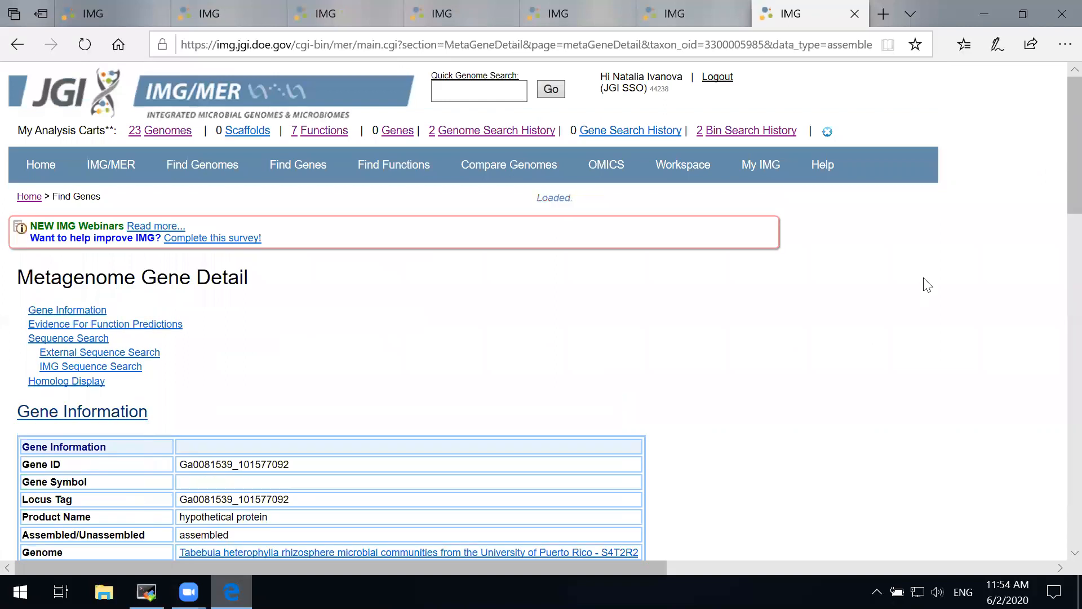
scroll(927, 283, down, 3)
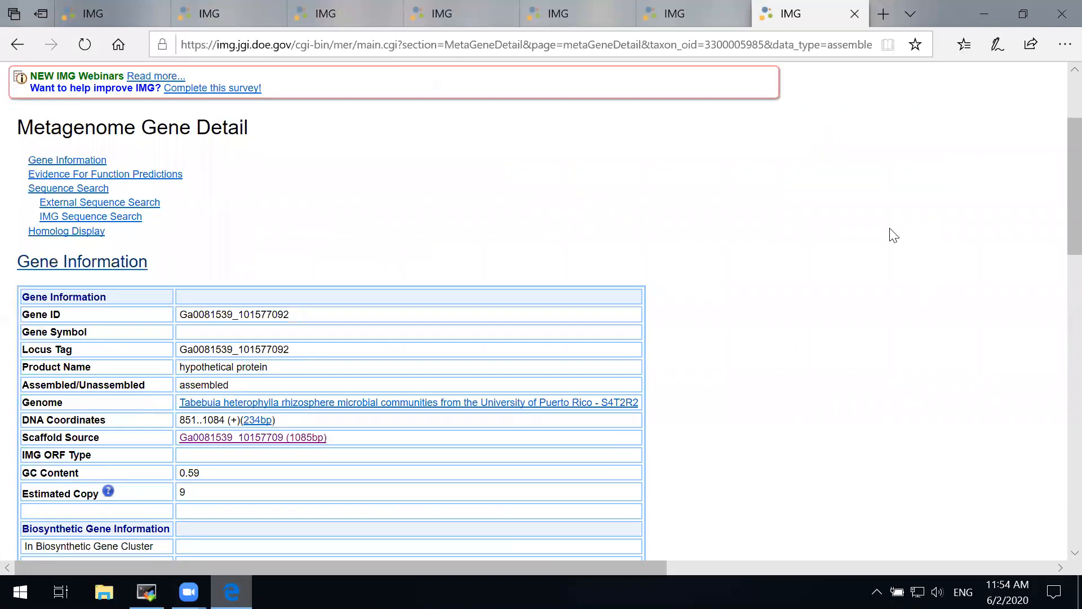
scroll(893, 236, down, 3)
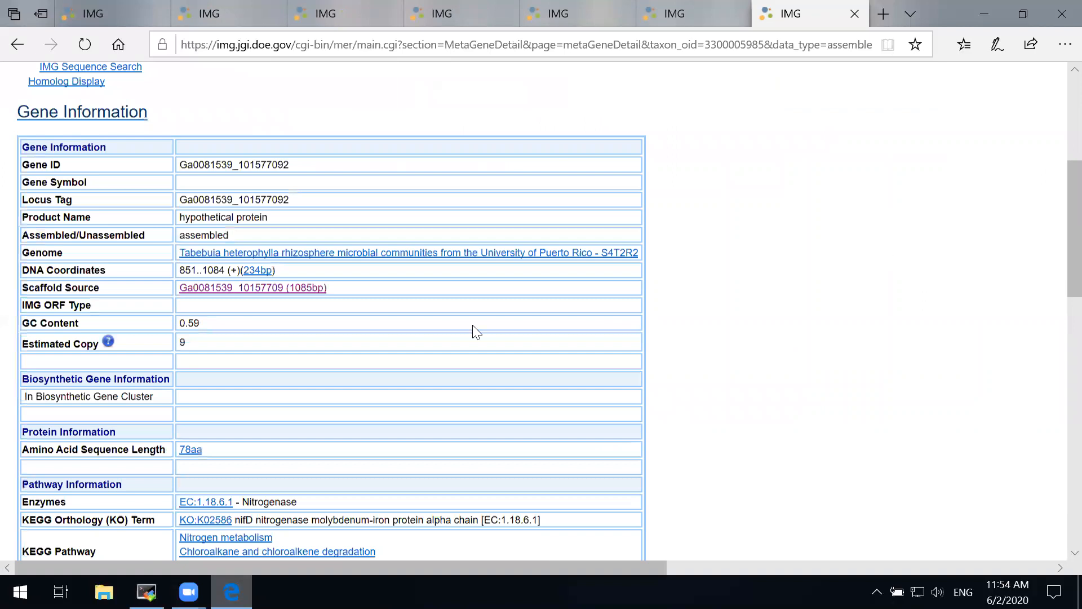
scroll(473, 328, down, 1)
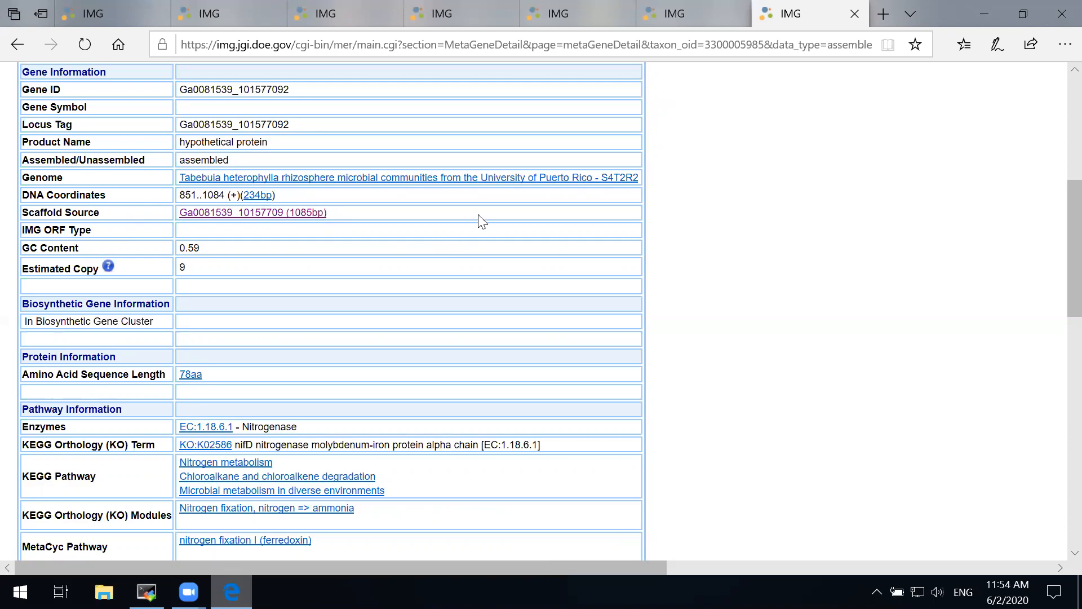
scroll(418, 345, down, 8)
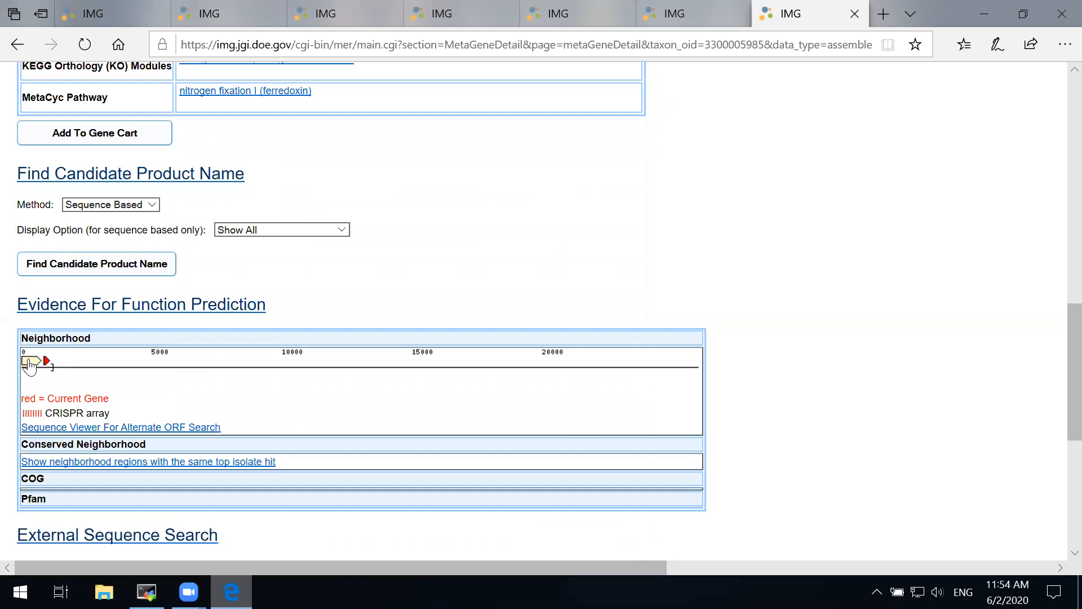
mouse_move(33, 365)
View the gene's source scaffold in the Chromosome Viewer, check its lineage, and return to the gene details.
scroll(323, 255, up, 8)
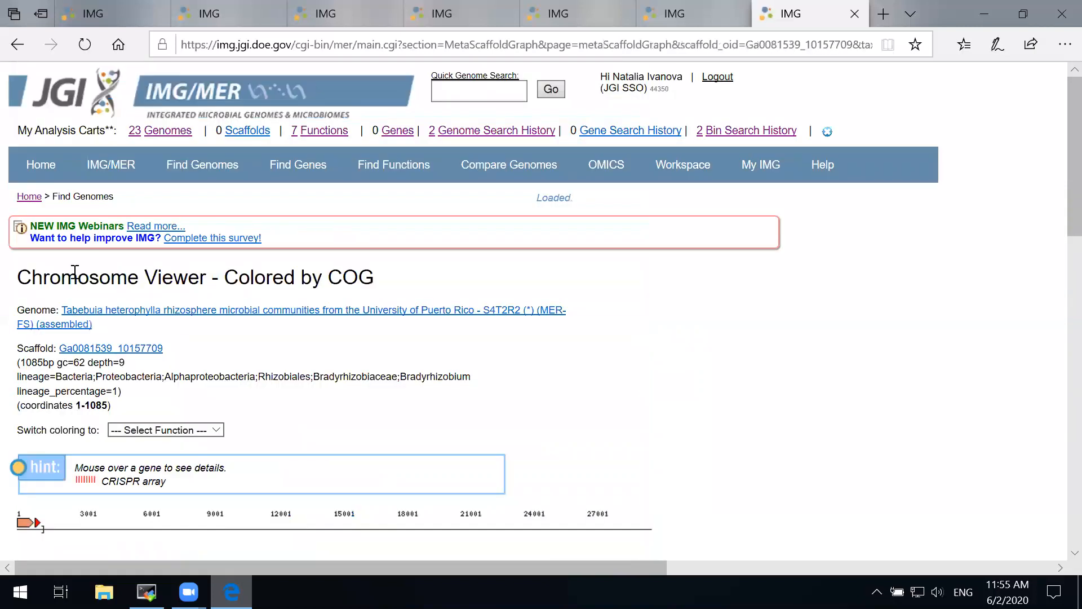
scroll(59, 299, down, 1)
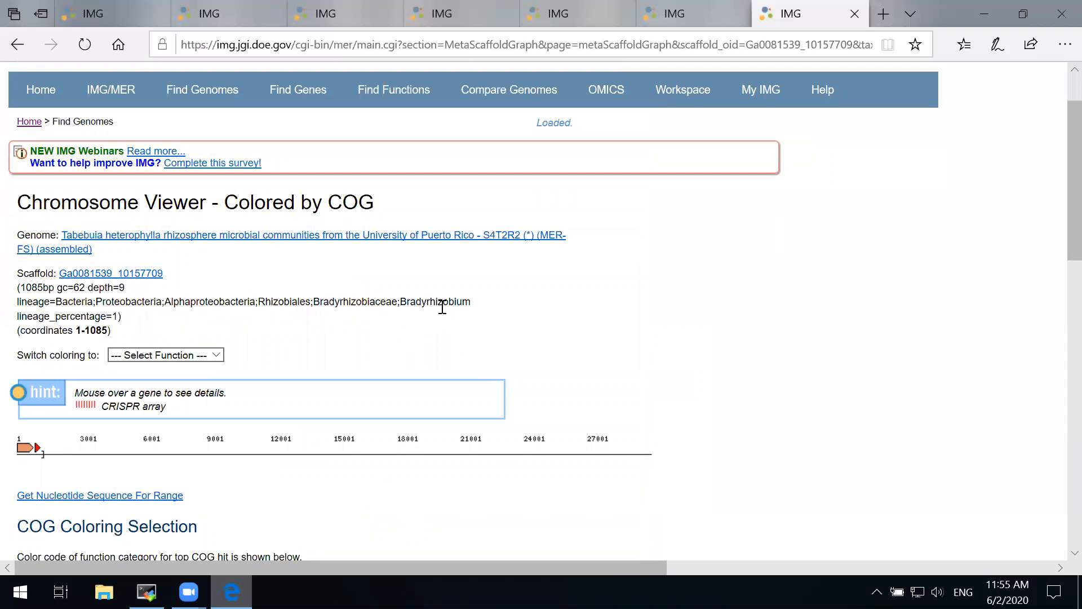
click(19, 38)
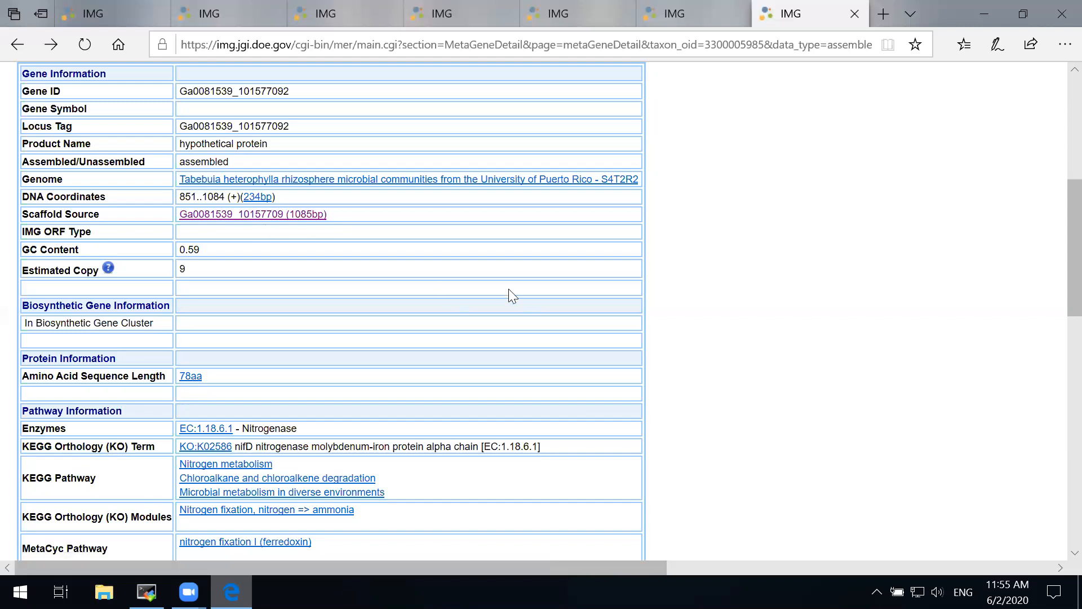
click(682, 17)
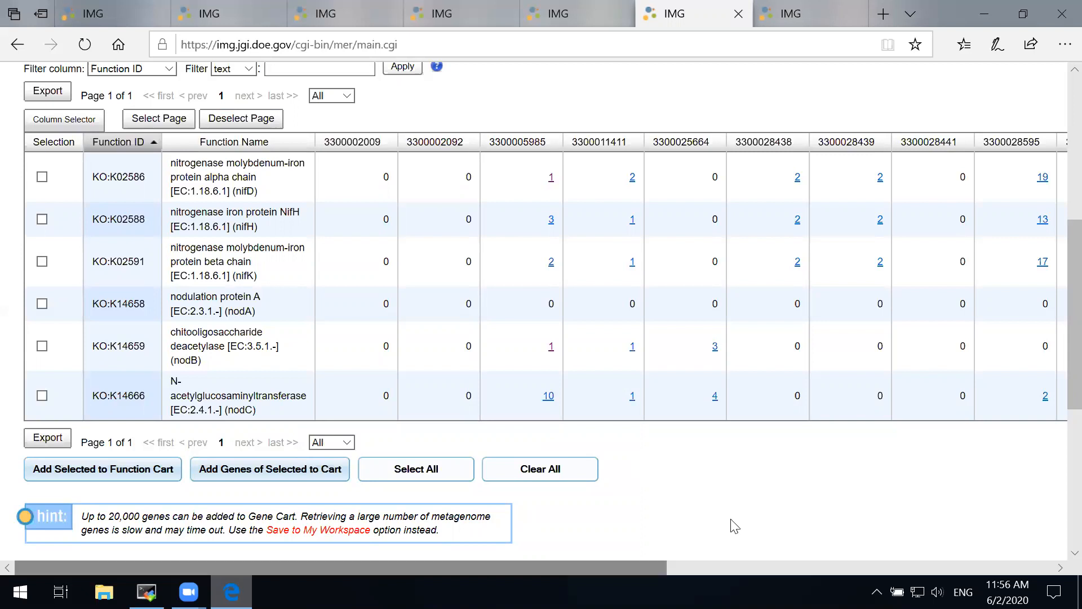
scroll(734, 526, right, 10)
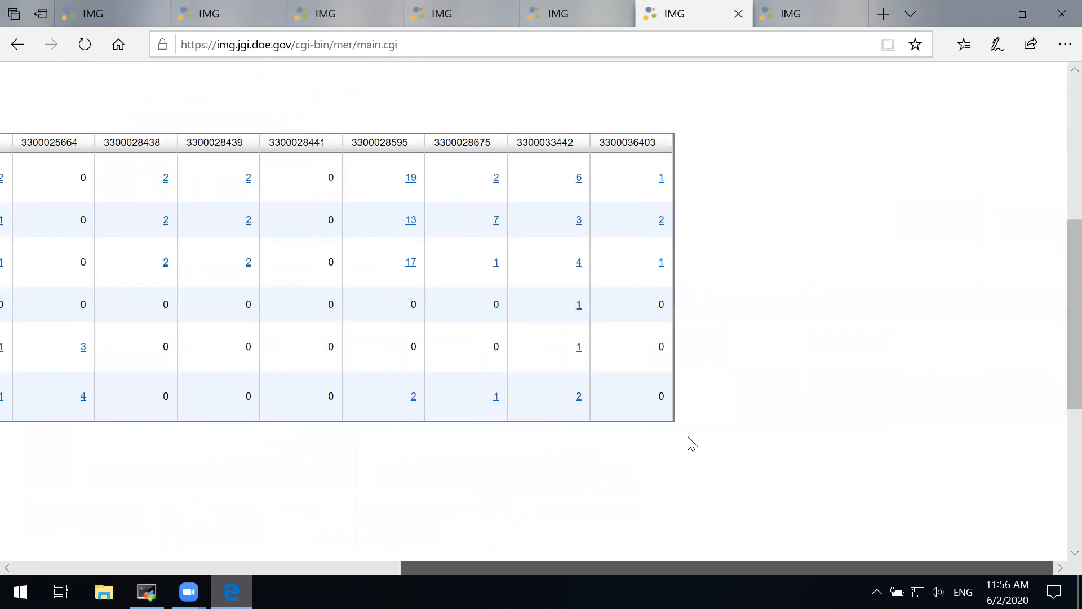
scroll(692, 444, left, 10)
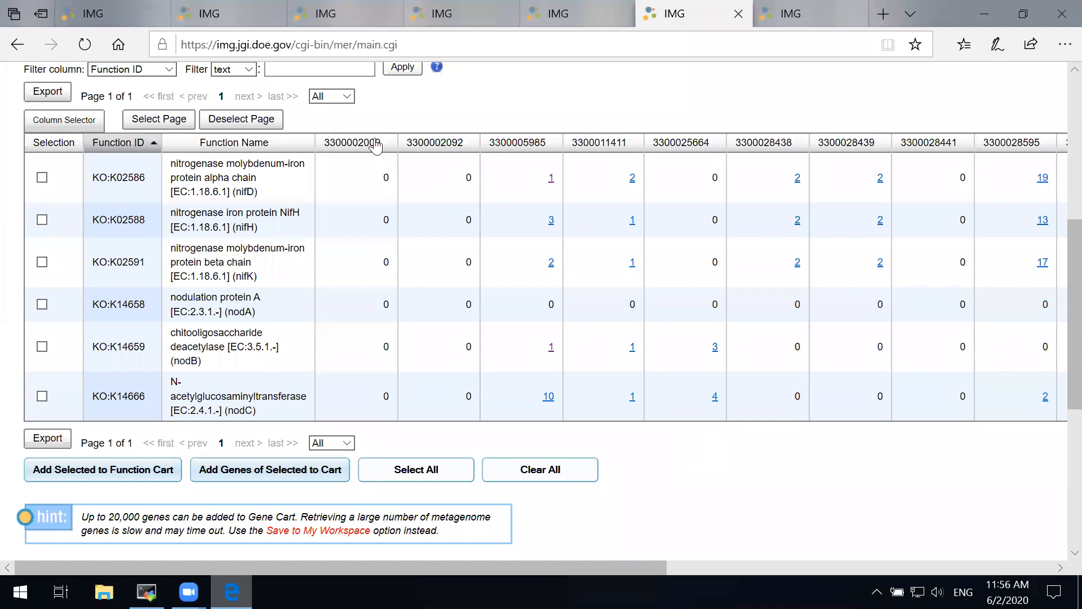
mouse_move(435, 145)
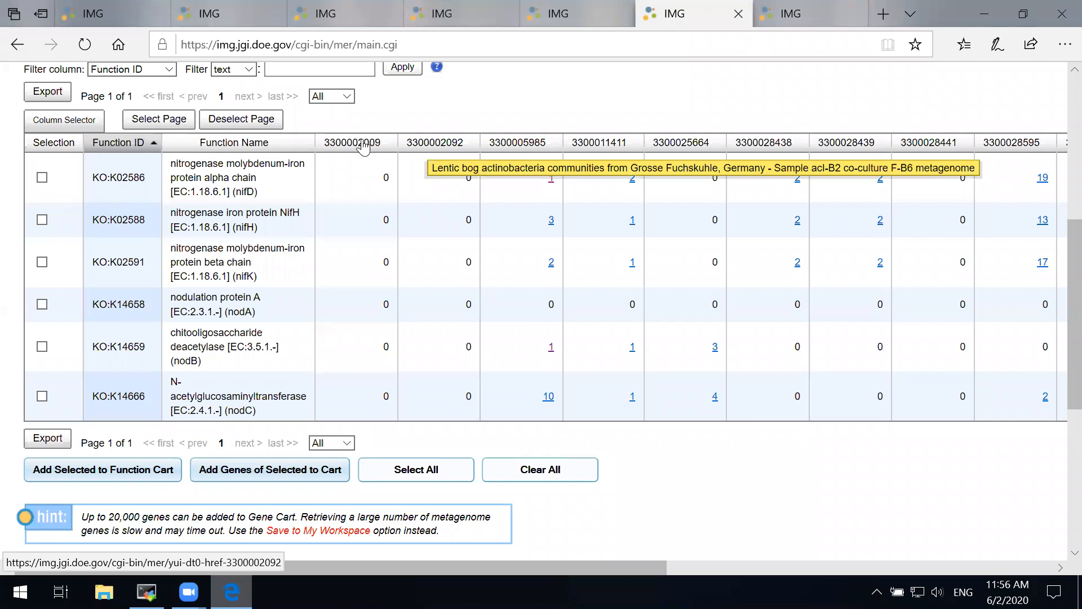
mouse_move(364, 146)
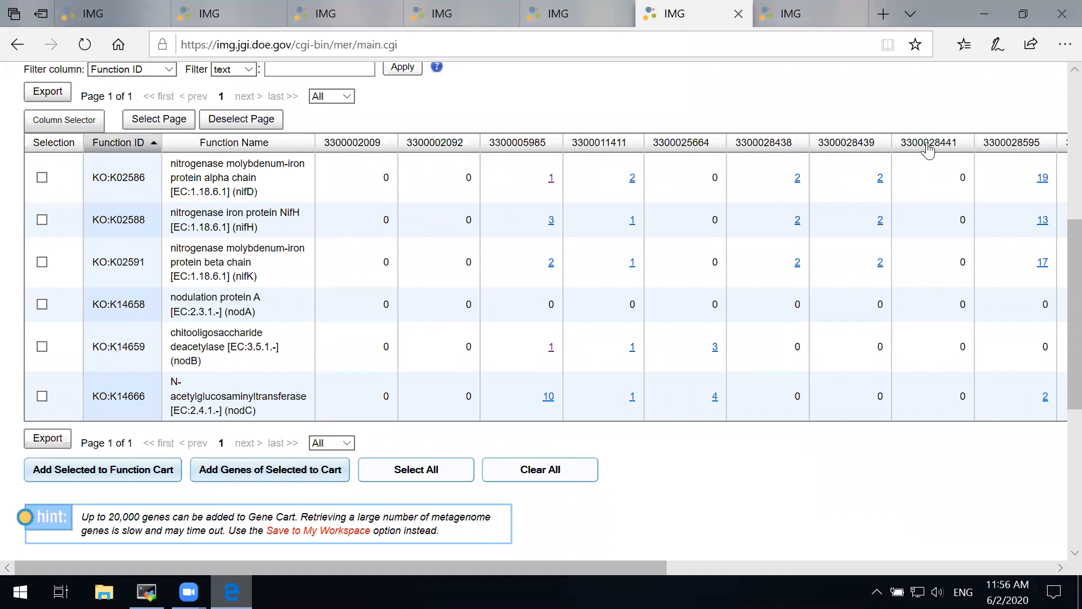
mouse_move(928, 150)
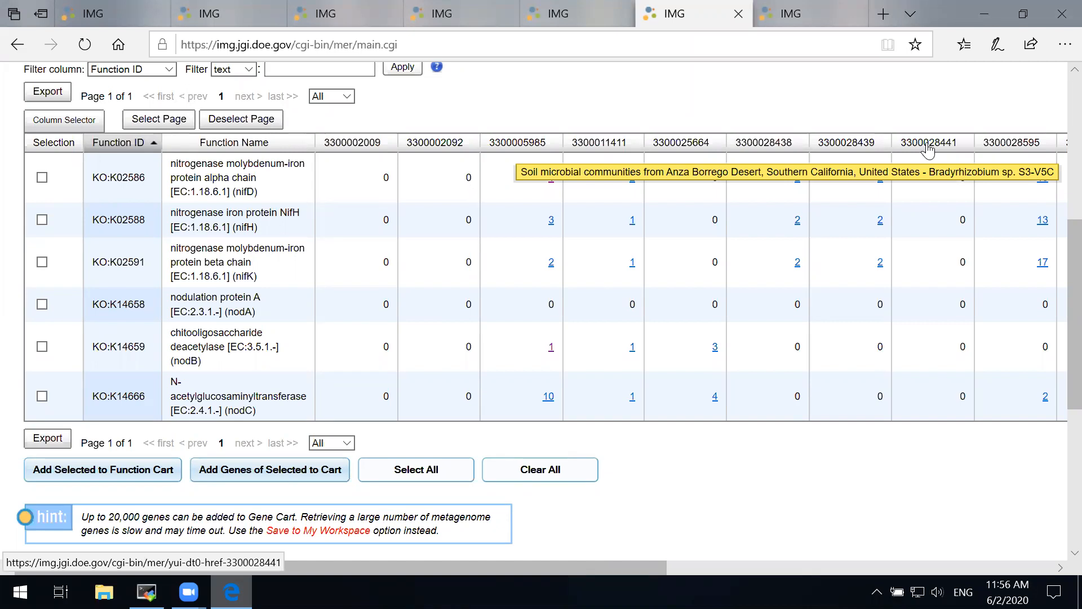